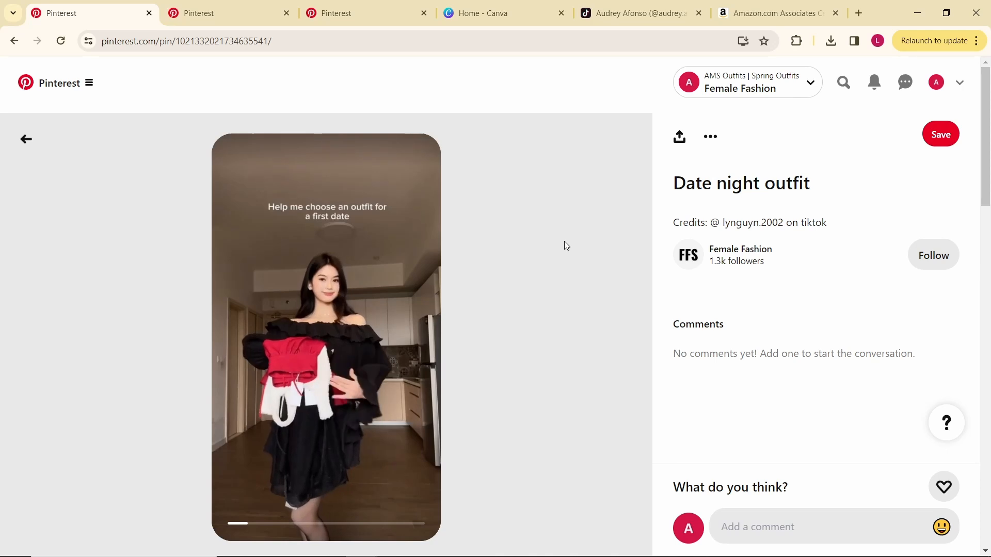
# - Return to the Female Fashion profile, view the "Cute outfit ideas | pretty outfit" video pin, and go back to the profile
pyautogui.scroll(3, 564, 241)
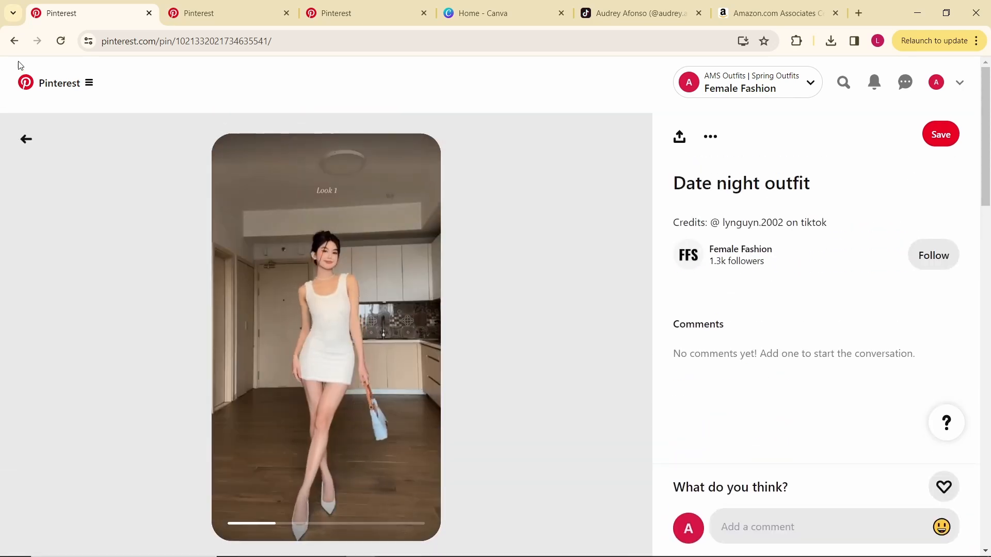
pyautogui.click(14, 41)
pyautogui.scroll(-5, 419, 308)
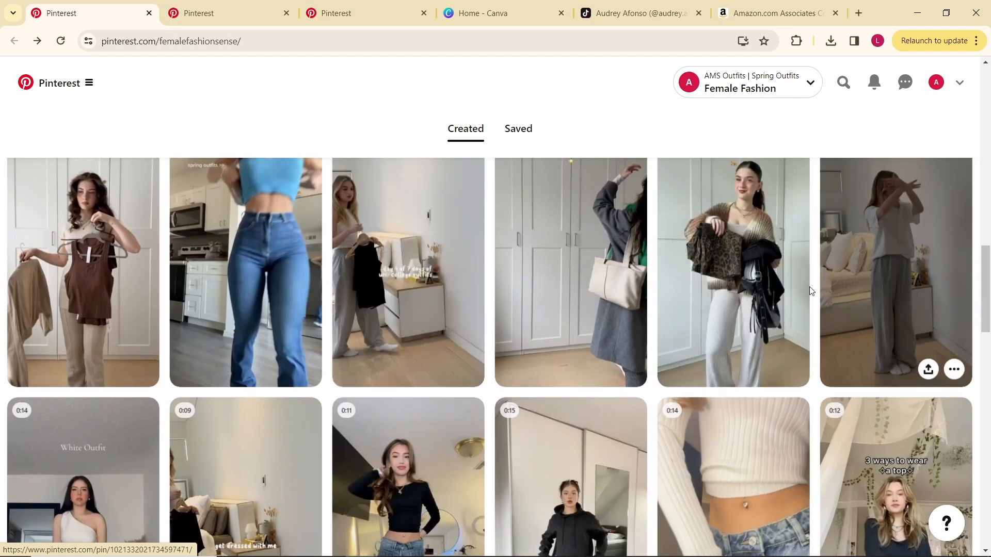
pyautogui.click(782, 288)
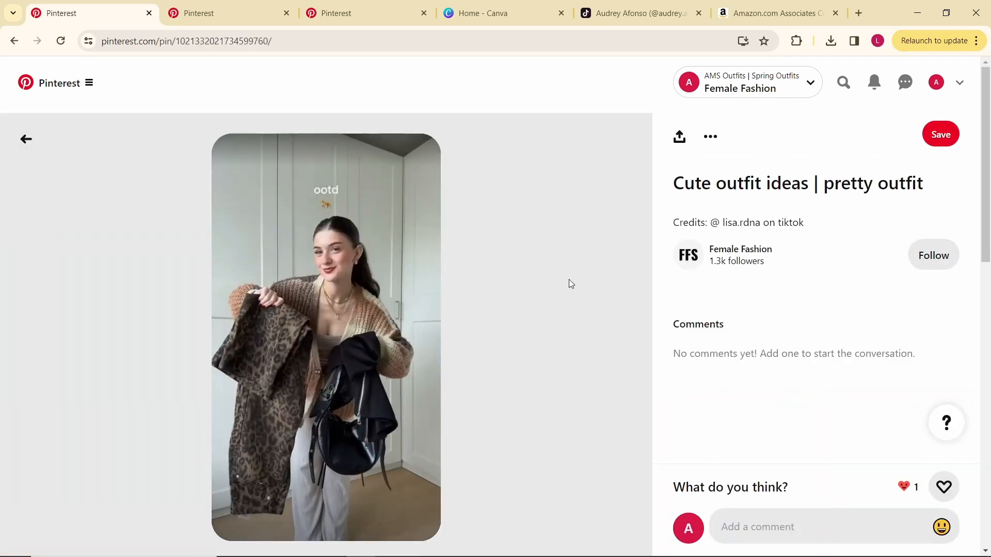
pyautogui.scroll(-1, 569, 274)
pyautogui.scroll(1, 569, 275)
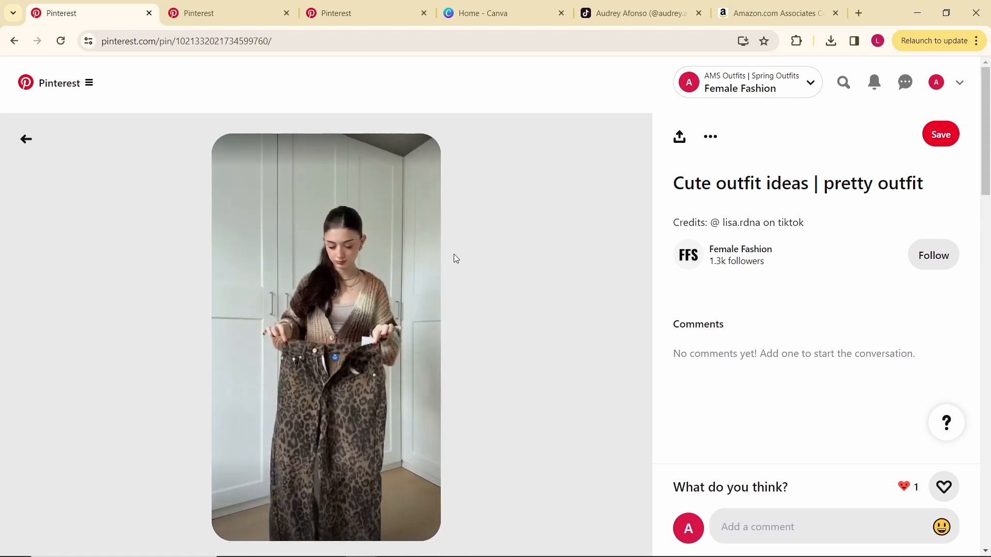
pyautogui.click(13, 42)
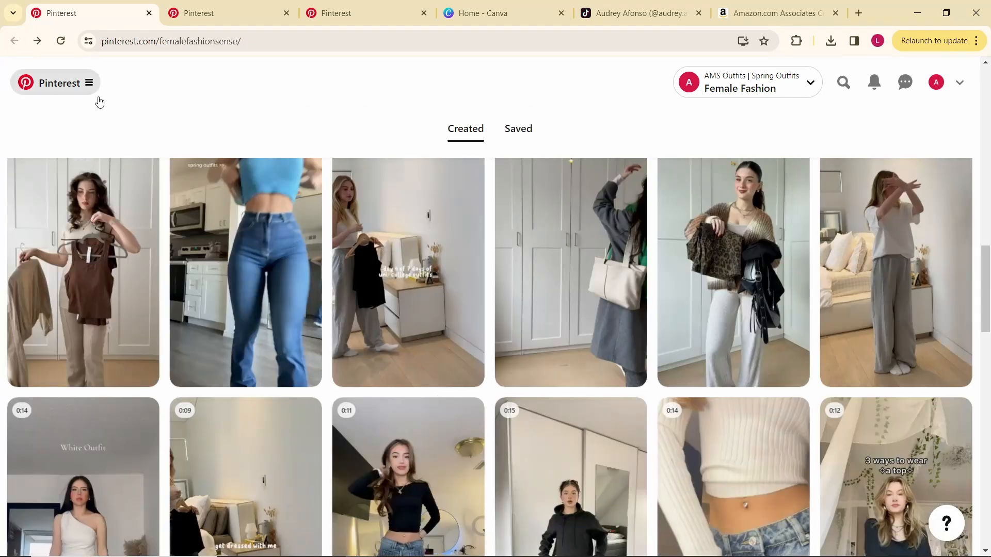
# - Examine the Female Fashion profile's header, audience figures and grid of created video pins
pyautogui.scroll(10, 489, 223)
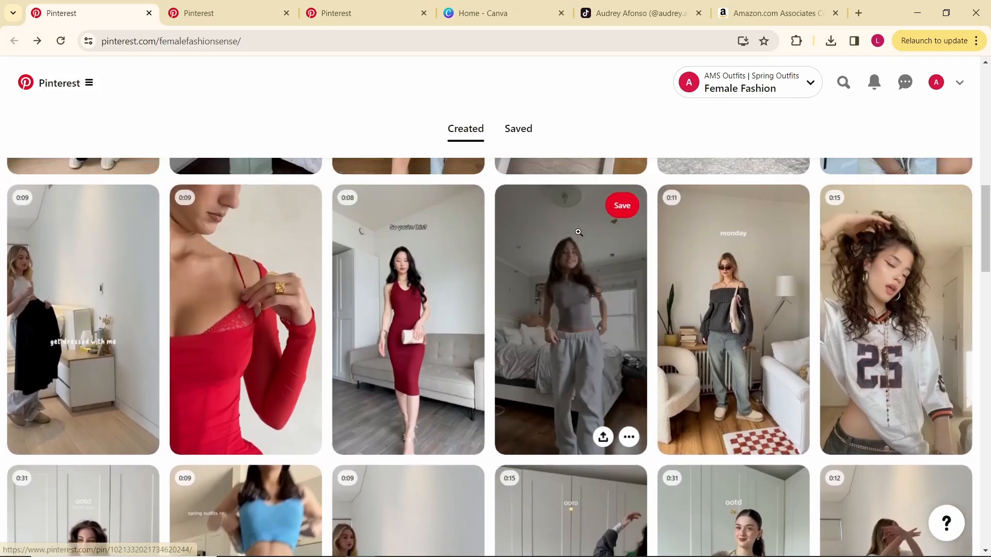
pyautogui.scroll(1, 579, 241)
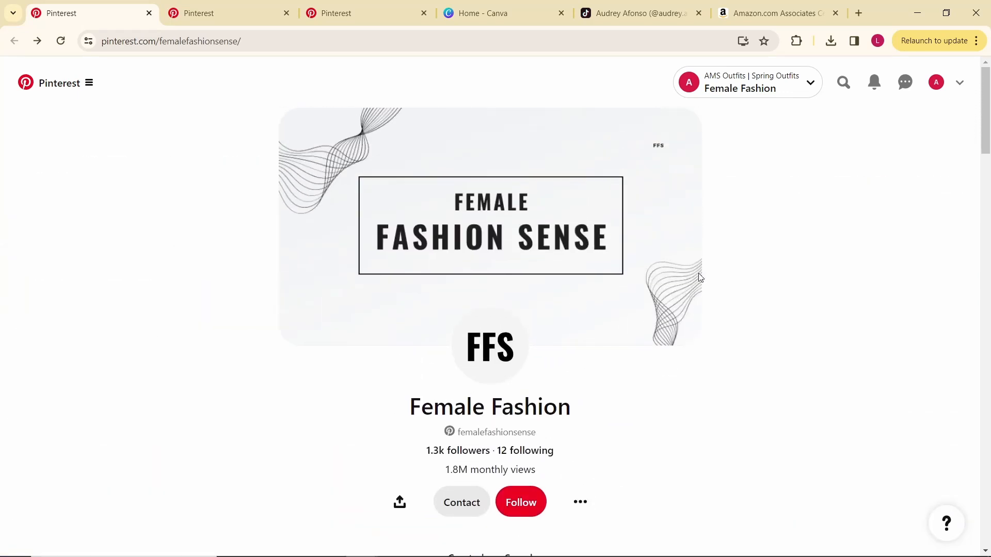
pyautogui.scroll(-10, 699, 274)
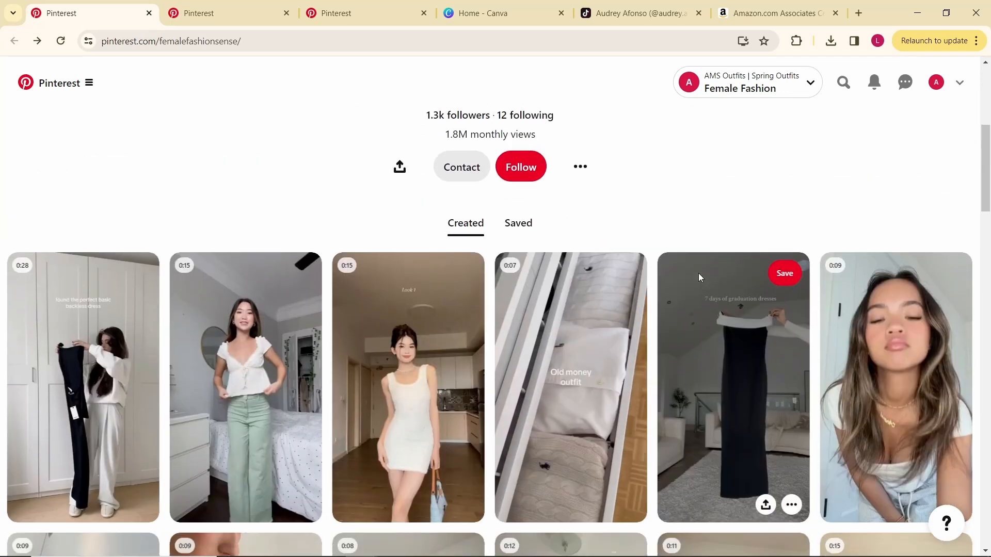
pyautogui.scroll(10, 698, 274)
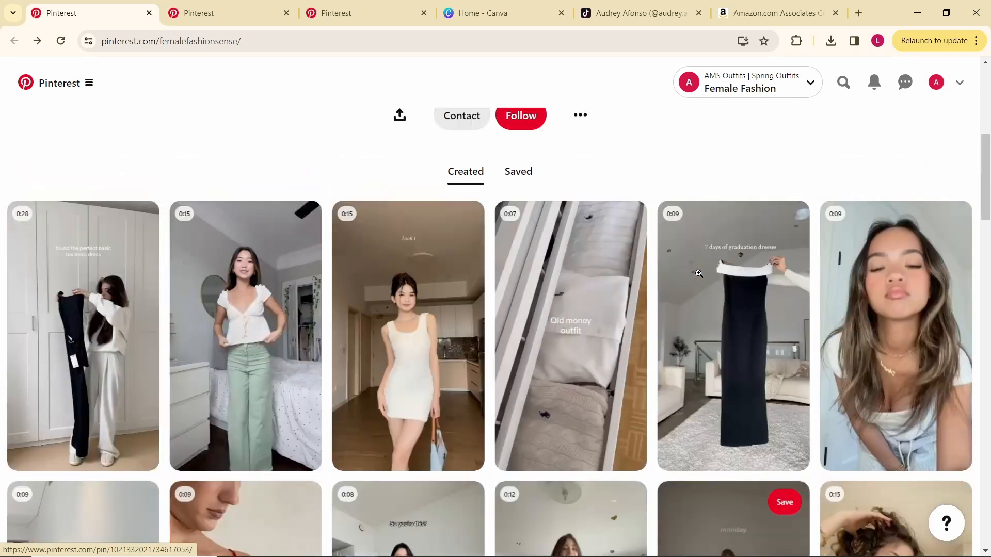
# - Switch to the Pinterest Trends page and look up the keyword "snowboarding" to compare its suggested trends for the United States
pyautogui.click(201, 14)
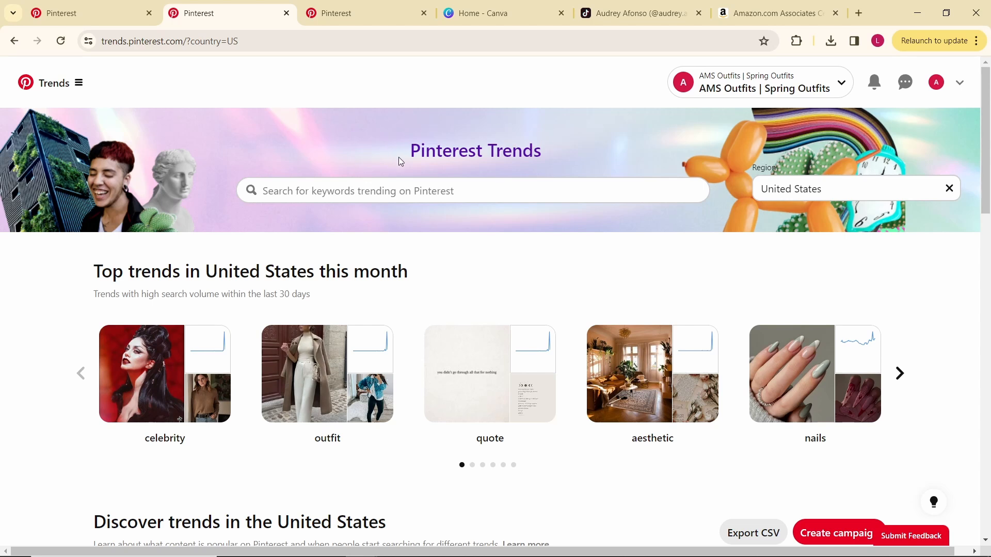
pyautogui.click(210, 44)
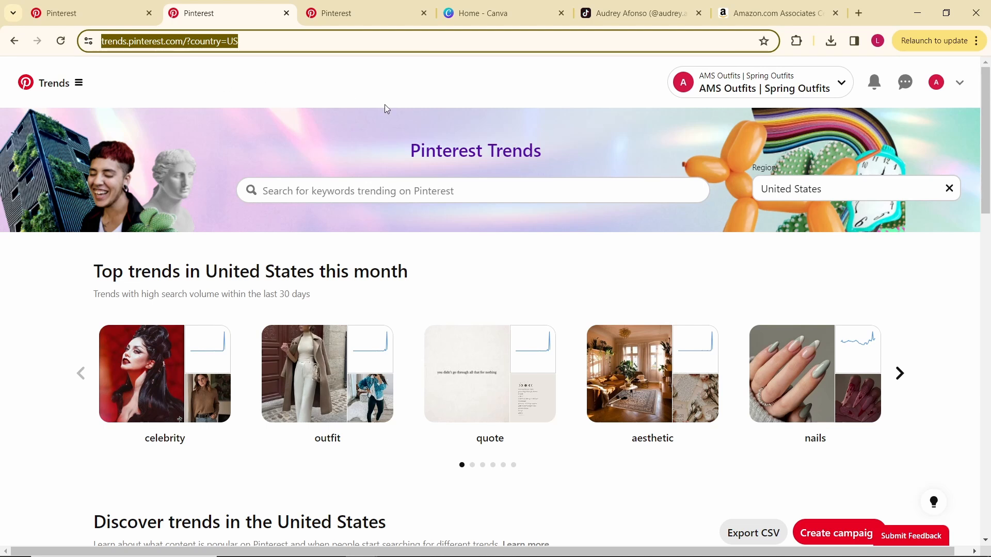
pyautogui.click(465, 101)
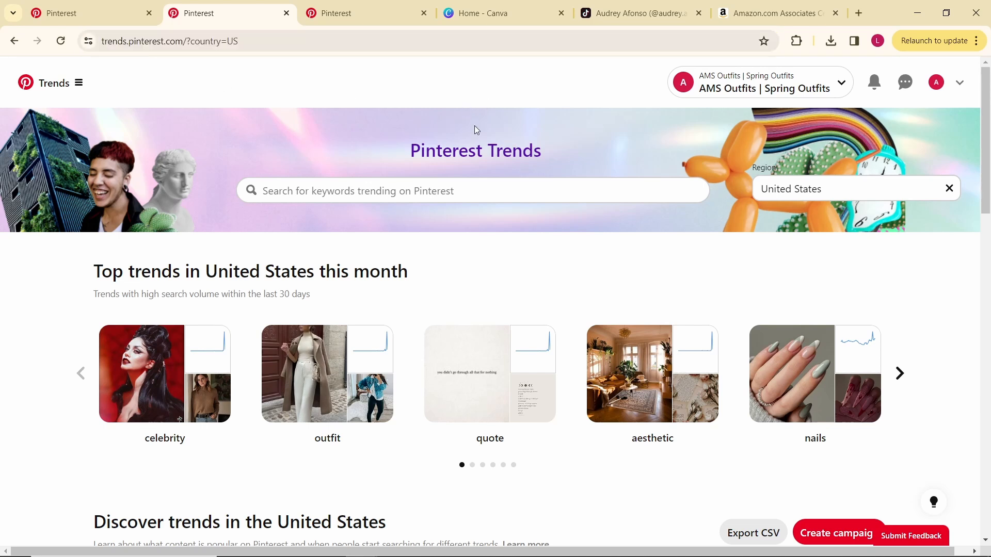
pyautogui.click(448, 198)
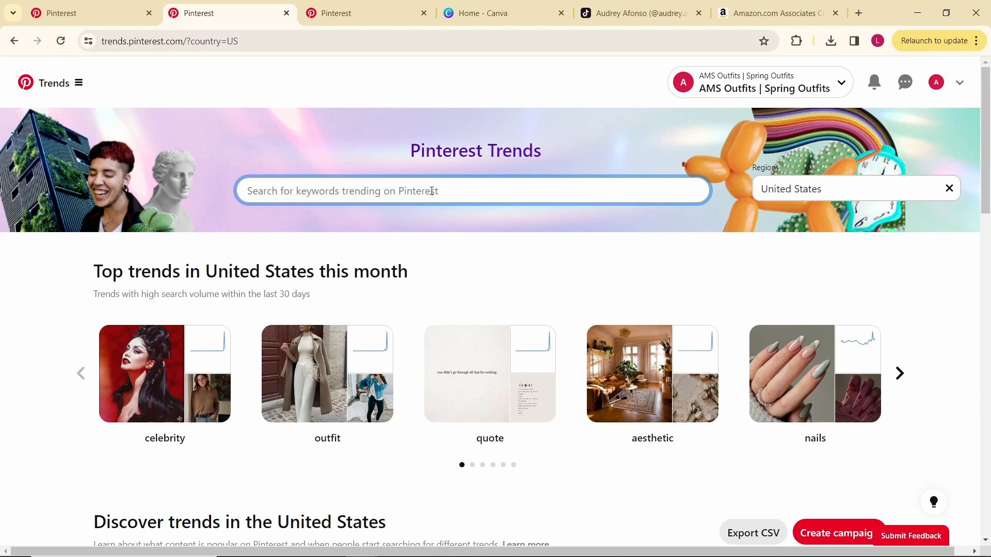
pyautogui.write('snowboard')
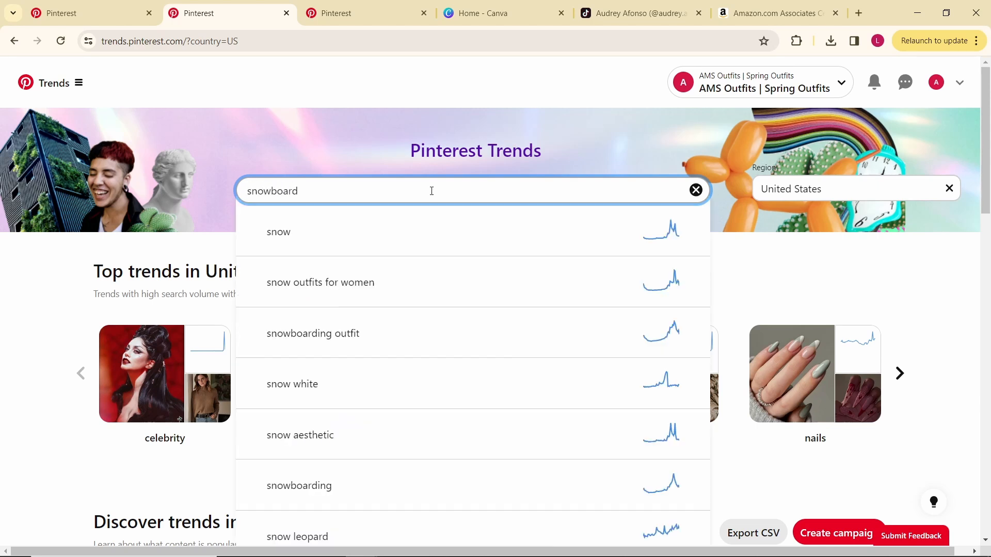
pyautogui.write('inh')
pyautogui.press('BackSpace')
pyautogui.write('g')
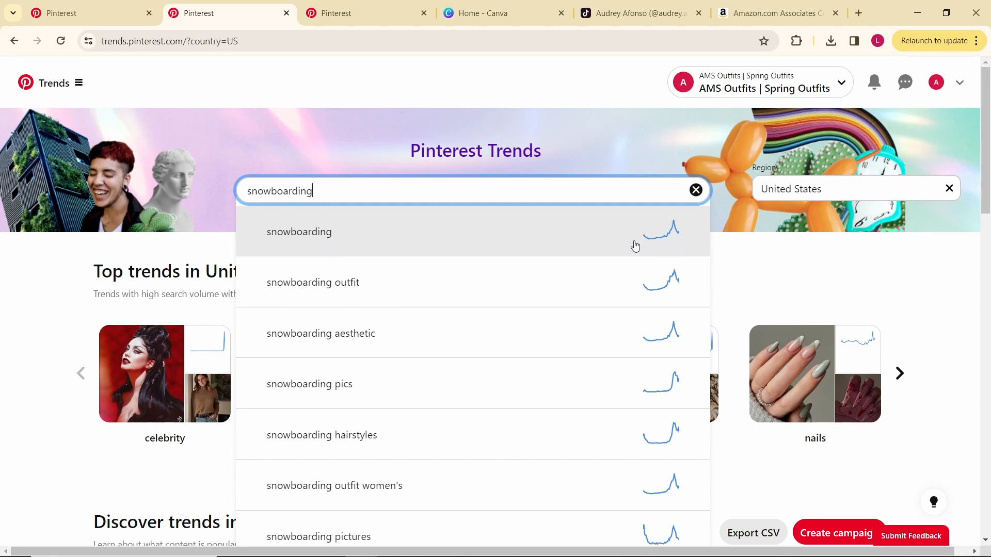
# - Replace the trend keyword with "spring" to view its suggested trends
pyautogui.moveTo(316, 191); pyautogui.dragTo(225, 193)
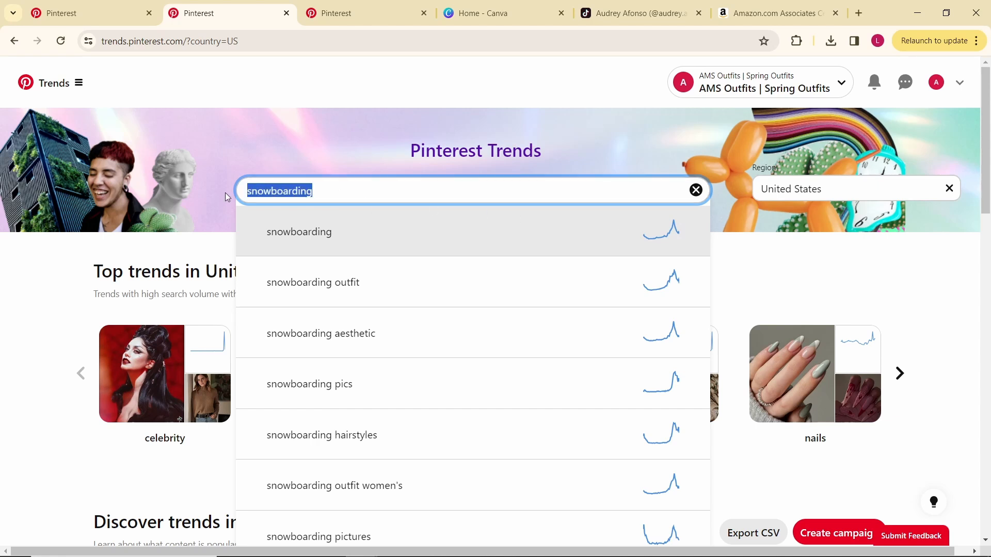
pyautogui.press('BackSpace')
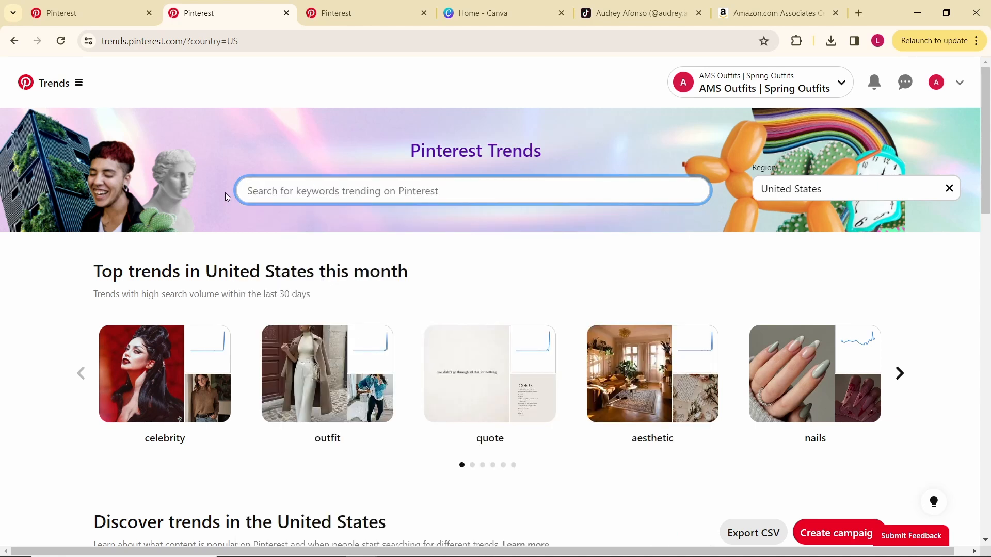
pyautogui.write('spring')
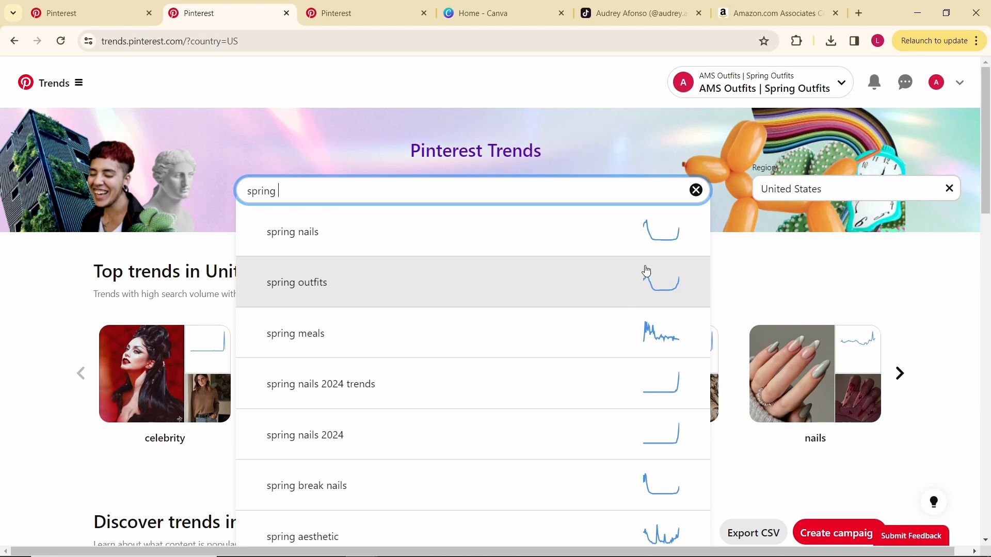
# - Go back to the Female Fashion page and search Pinterest for "spring outfits"
pyautogui.hotkey('ctrl', 'shift', 'Tab')
pyautogui.click(601, 88)
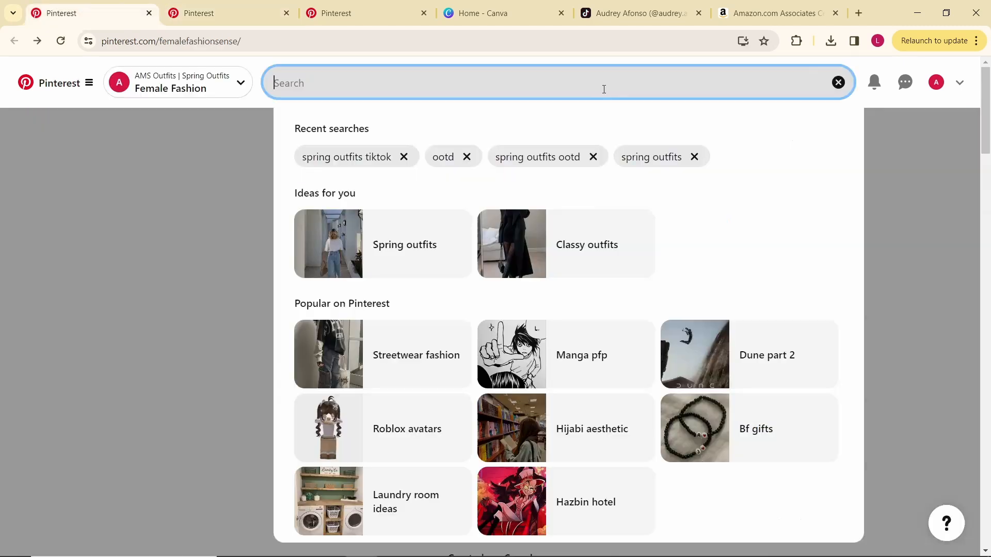
pyautogui.write('spring outfits')
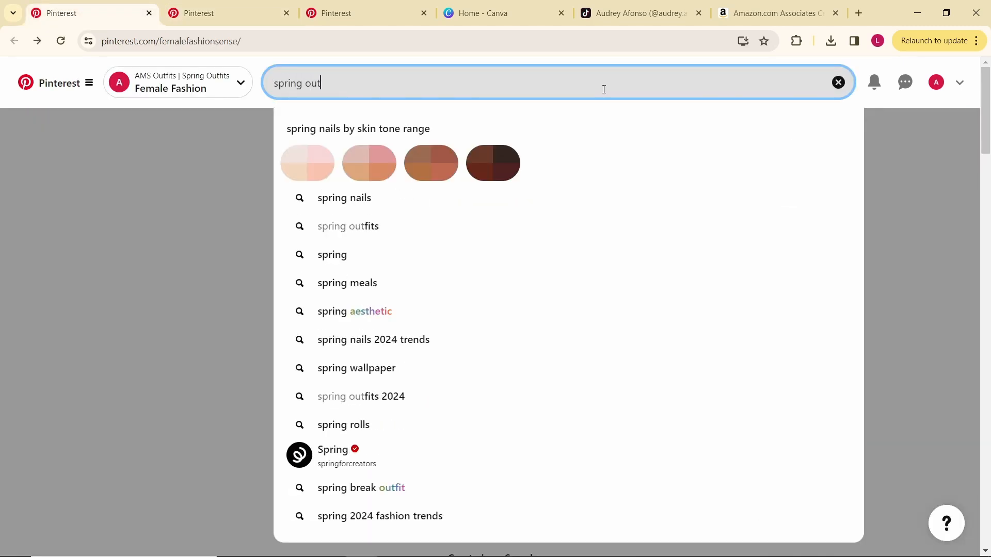
pyautogui.press('Return')
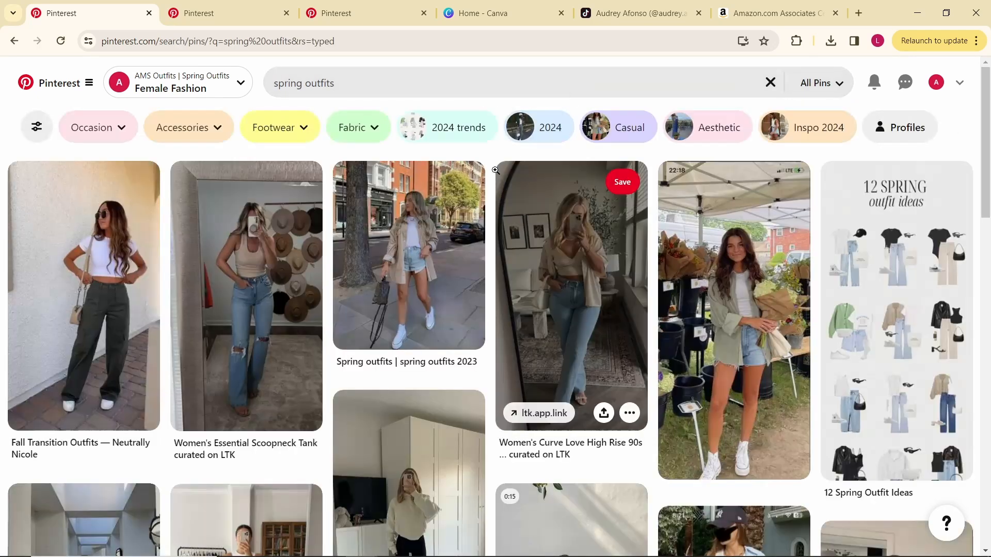
# - View the "Women's Curve Love High Rise 90s" pin, return to the spring outfits results and browse them
pyautogui.click(564, 267)
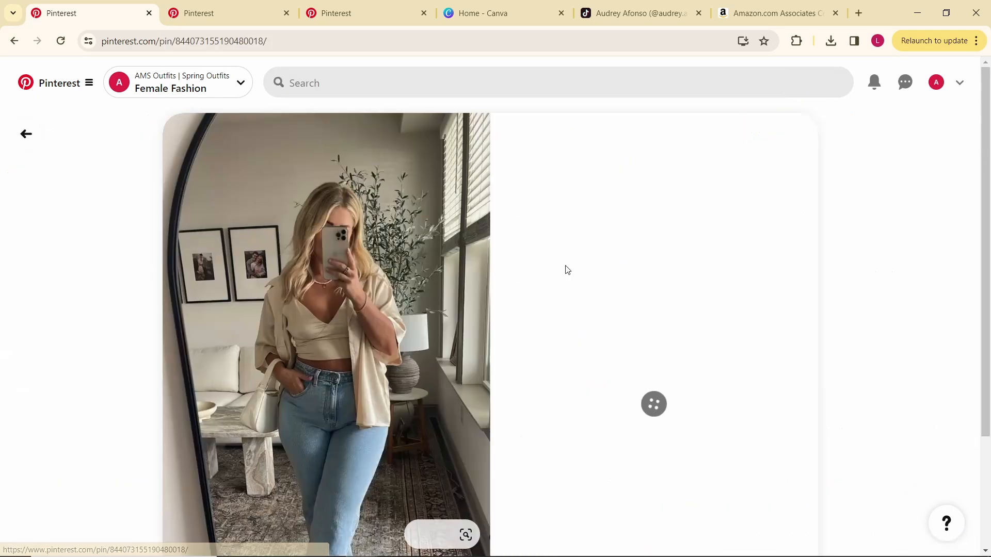
pyautogui.click(26, 134)
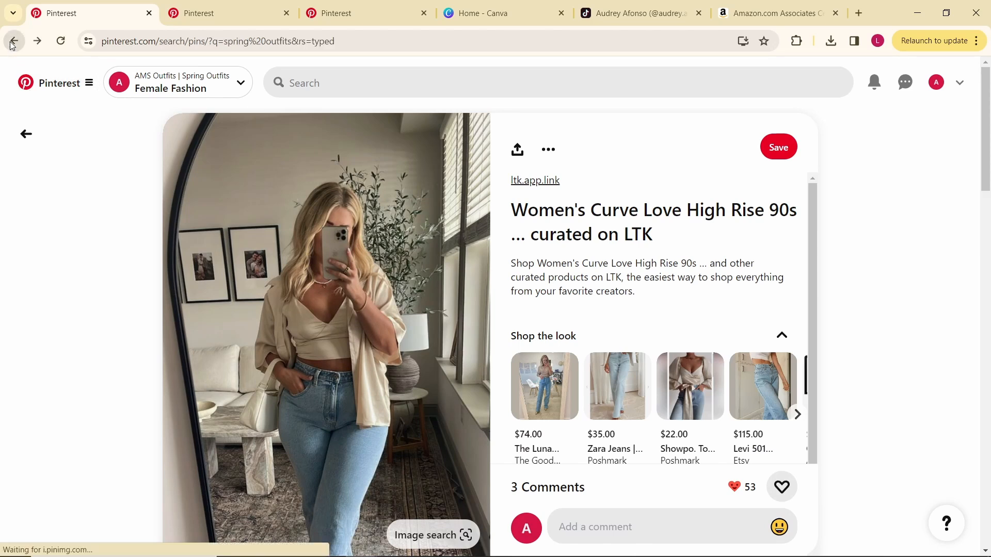
pyautogui.scroll(-5, 404, 236)
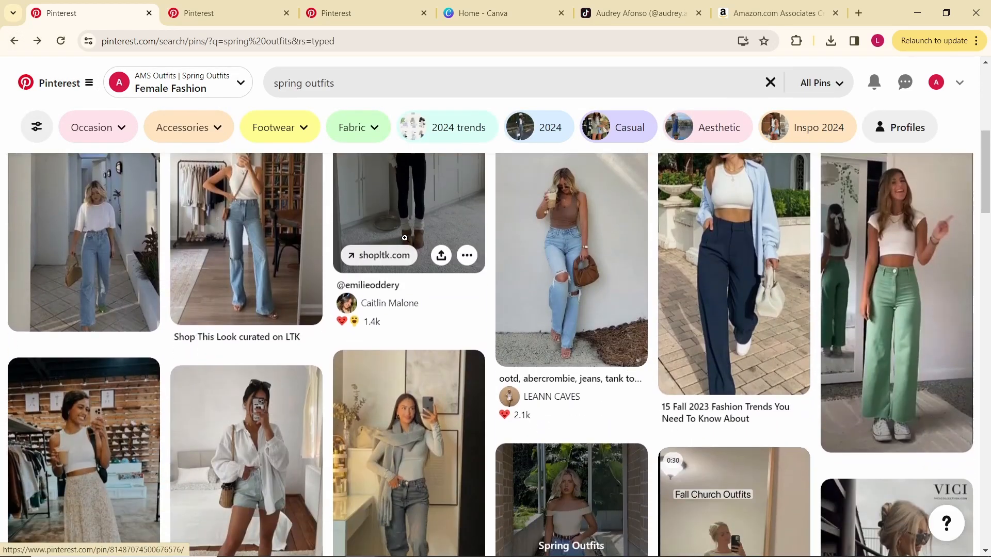
pyautogui.scroll(-3, 405, 238)
# - Open the "School outfit | spring outfit ideas" video pin and examine its title and description
pyautogui.scroll(8, 395, 446)
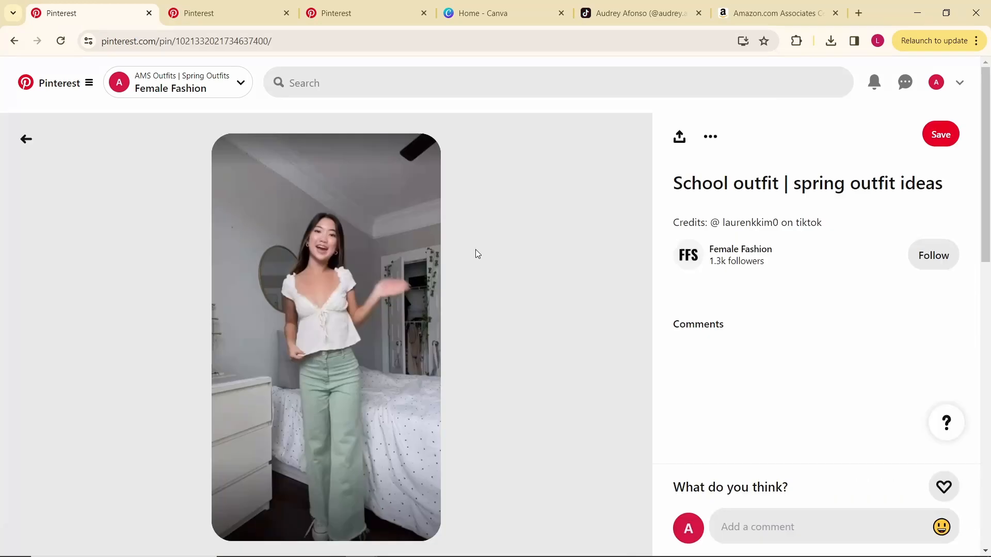
pyautogui.scroll(-1, 465, 256)
pyautogui.scroll(1, 467, 256)
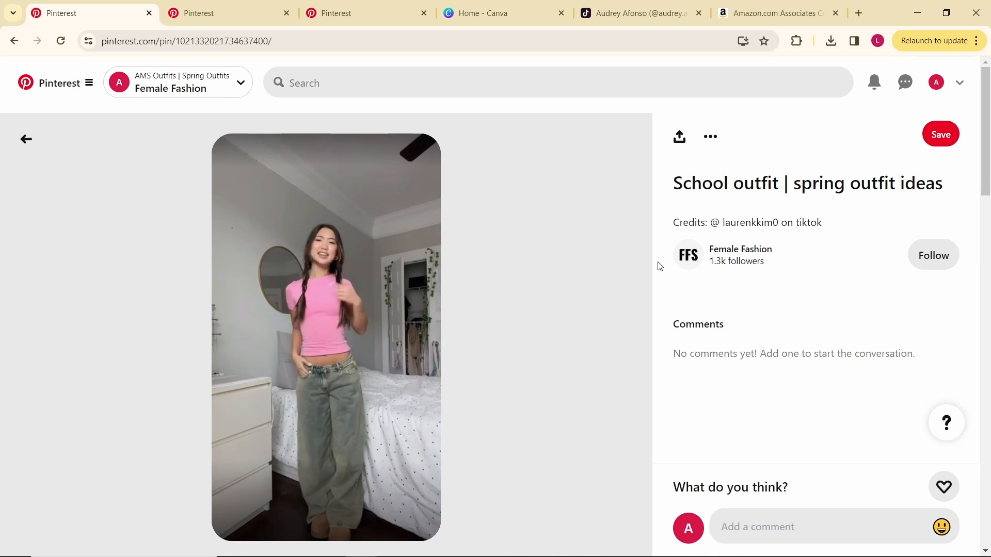
# - Open the Female Fashion profile from the pin, highlight its monthly views and review its header and created pins
pyautogui.click(676, 258)
pyautogui.scroll(-2, 553, 336)
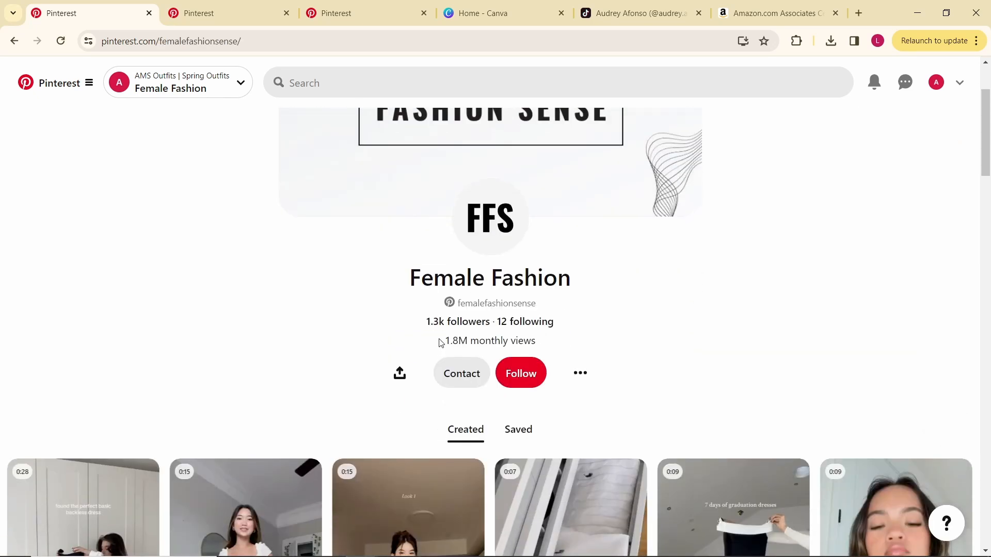
pyautogui.moveTo(550, 346); pyautogui.dragTo(440, 344)
pyautogui.click(635, 337)
pyautogui.scroll(-3, 631, 334)
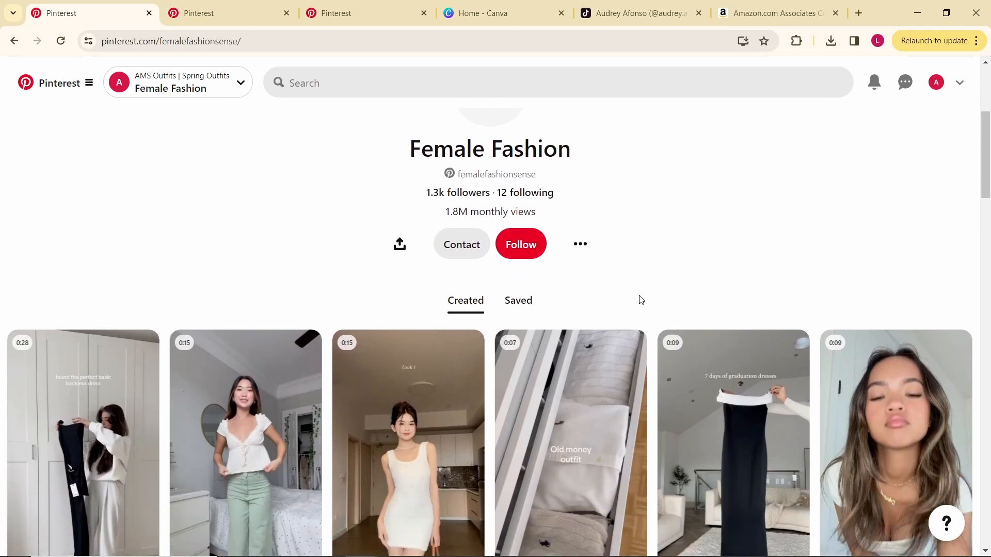
pyautogui.scroll(1, 640, 297)
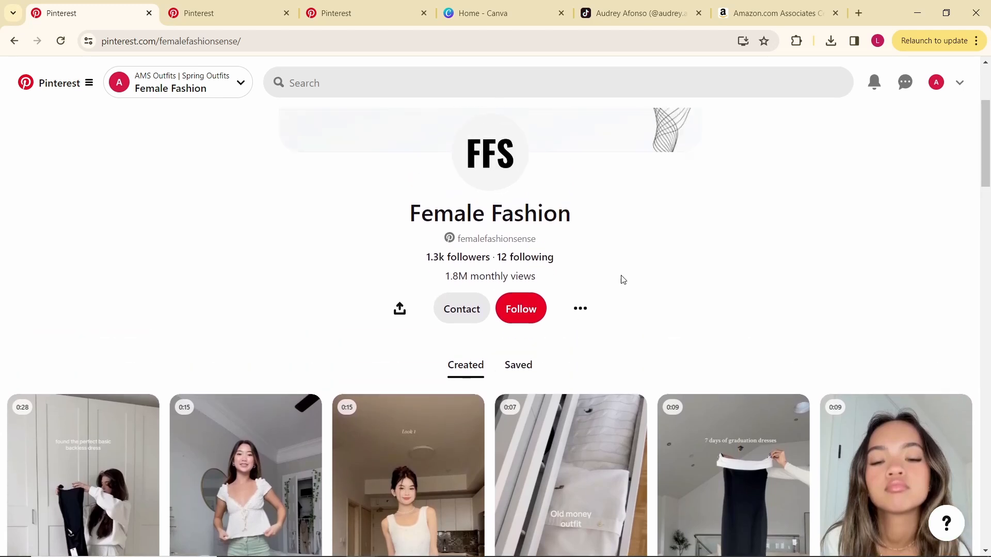
pyautogui.scroll(3, 623, 279)
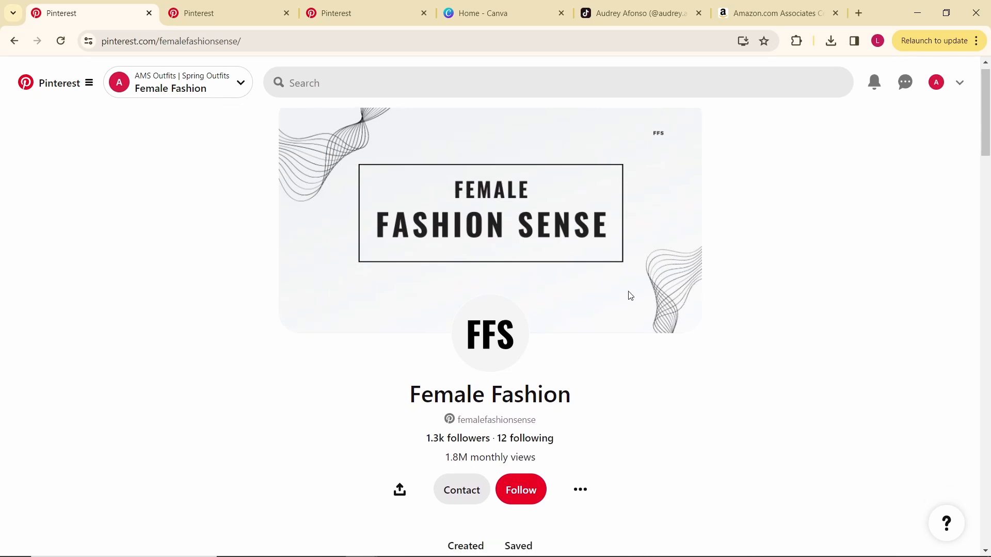
pyautogui.scroll(-4, 630, 295)
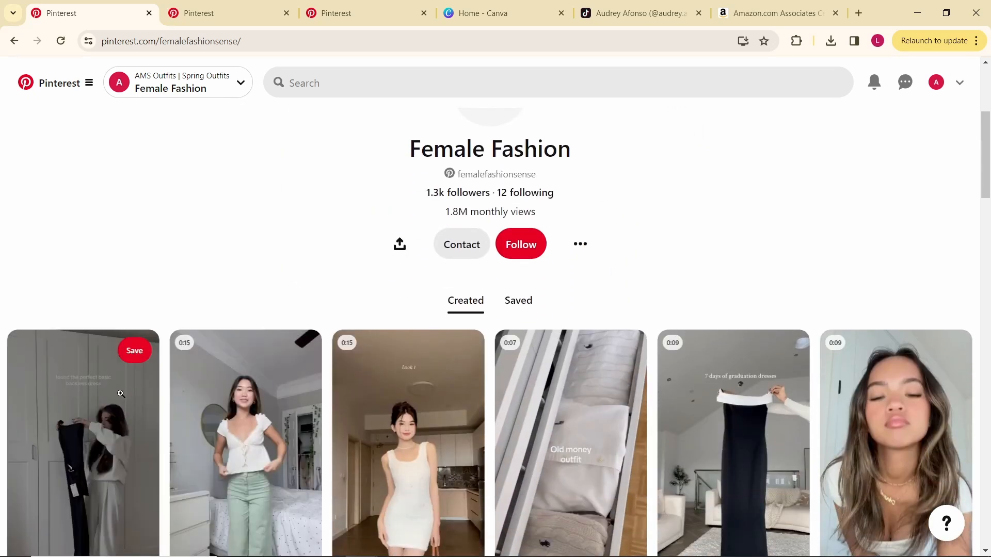
# - Open the first created video pin, highlight its TikTok credit line, and return to the Female Fashion profile
pyautogui.click(121, 394)
pyautogui.moveTo(816, 226); pyautogui.dragTo(674, 232)
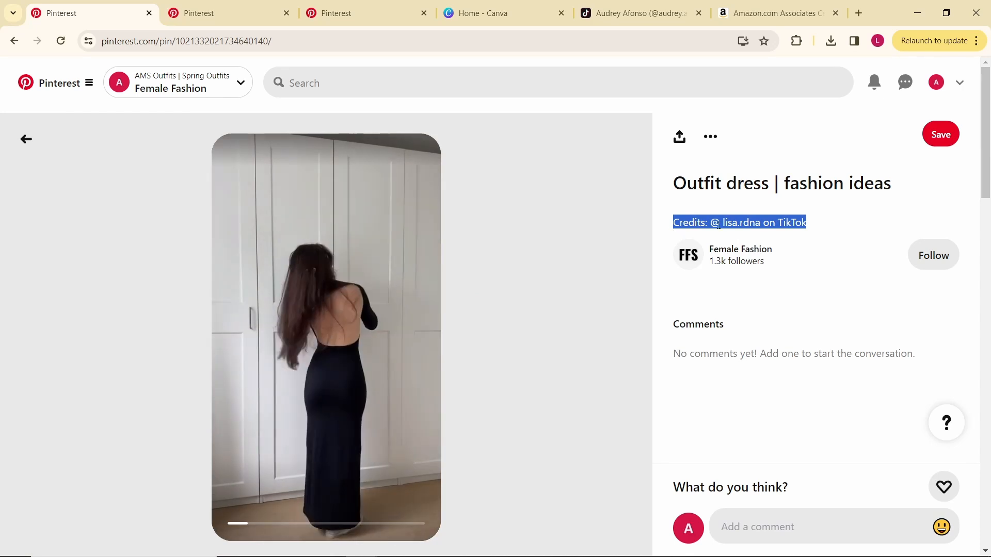
pyautogui.click(841, 230)
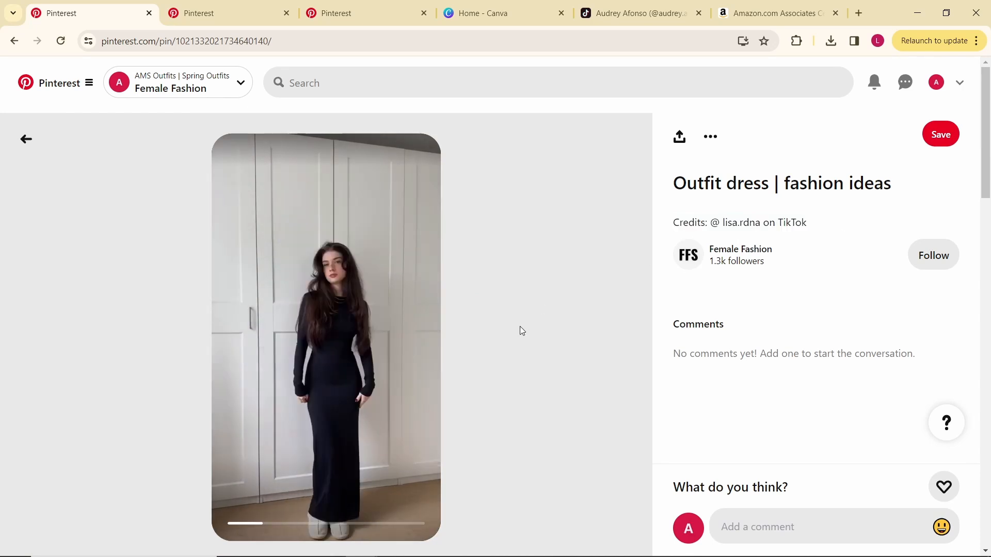
pyautogui.scroll(-3, 520, 328)
pyautogui.scroll(3, 519, 327)
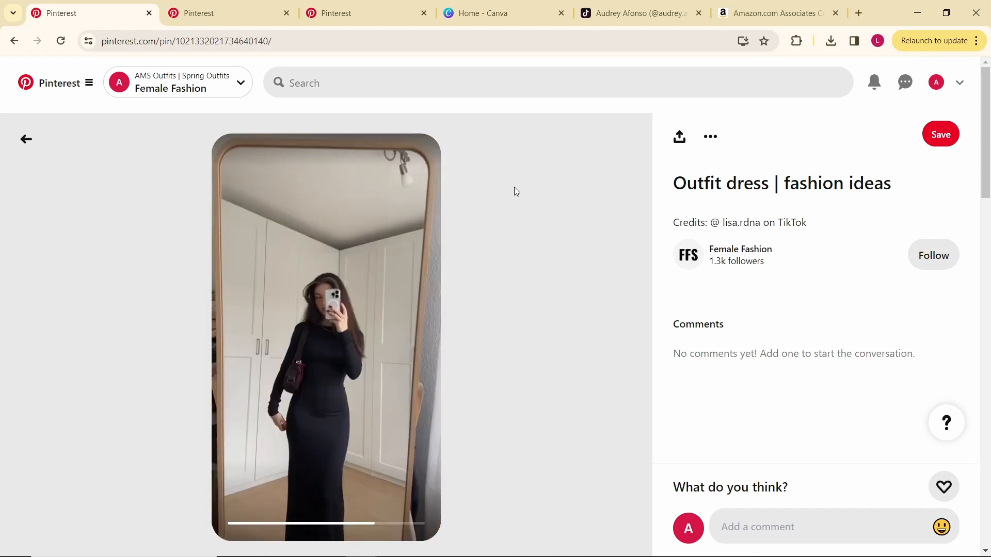
pyautogui.click(692, 254)
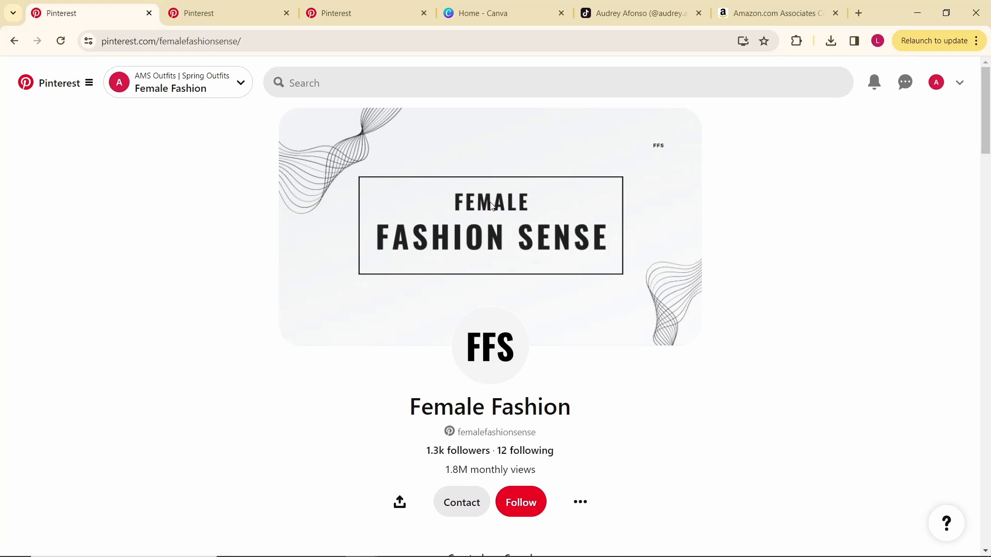
# - Review the Female Fashion profile header, then examine the Pinterest Trends interest graph and related trends for "spring outfits"
pyautogui.scroll(-1, 654, 286)
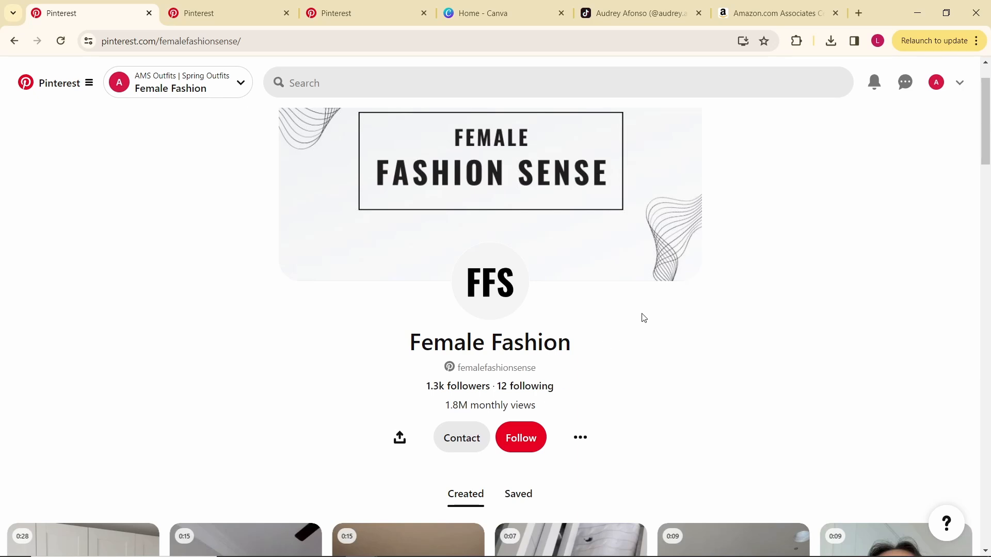
pyautogui.scroll(1, 644, 317)
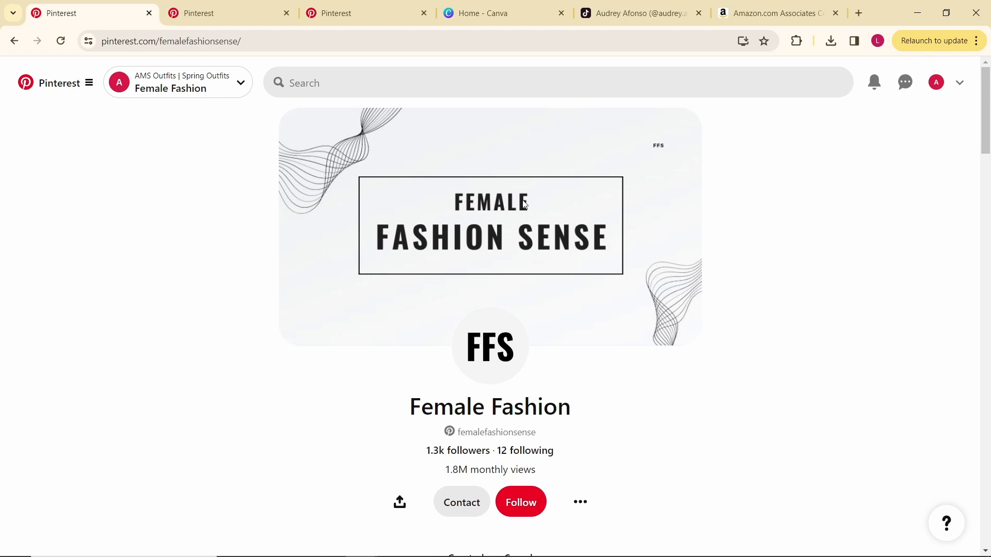
pyautogui.click(301, 14)
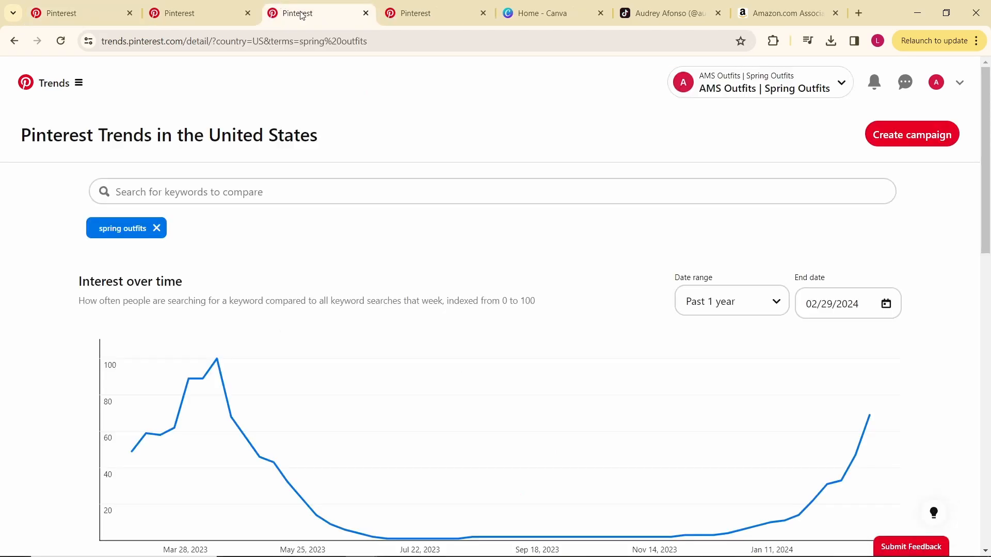
pyautogui.scroll(-3, 590, 278)
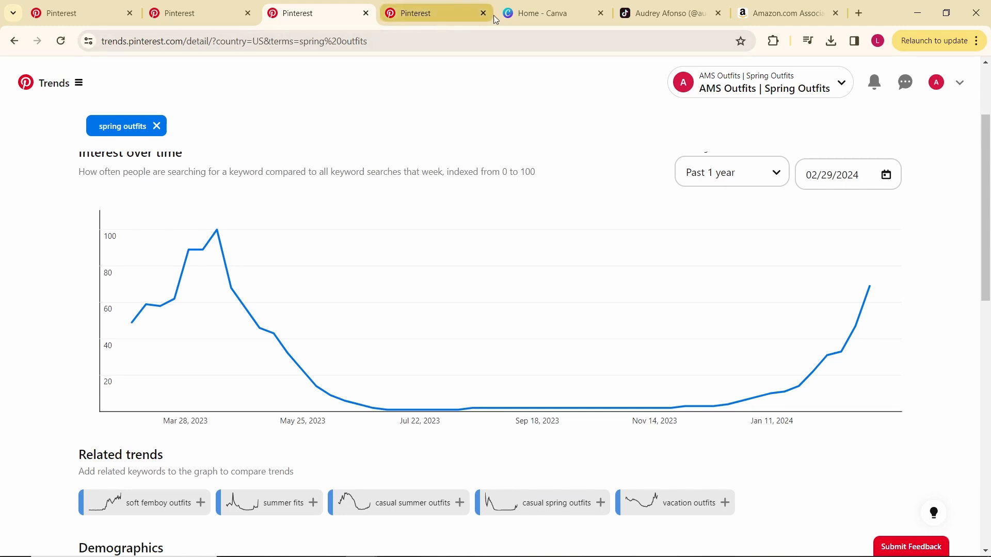
# - Switch to Canva and search its templates for "pinterest banner"
pyautogui.click(539, 11)
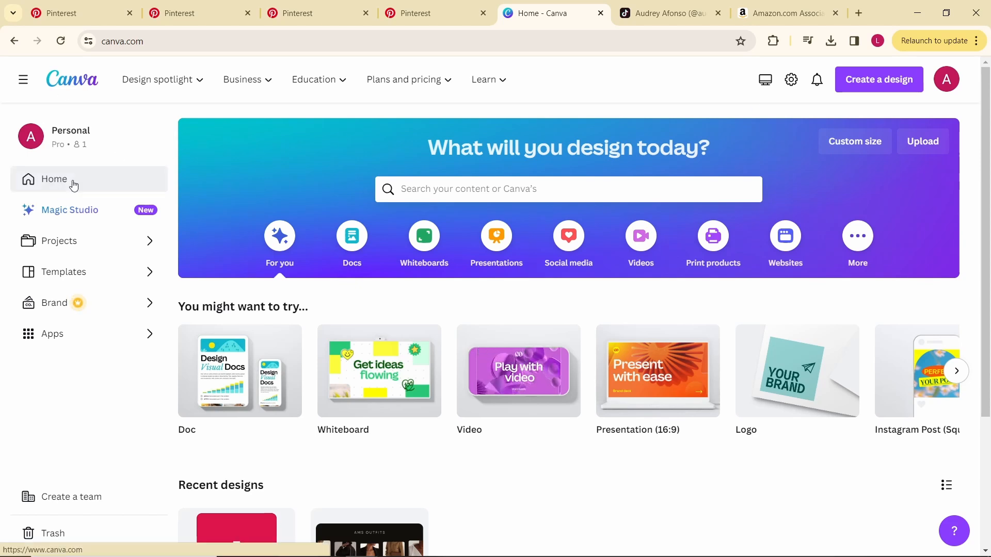
pyautogui.click(420, 189)
pyautogui.write('banner')
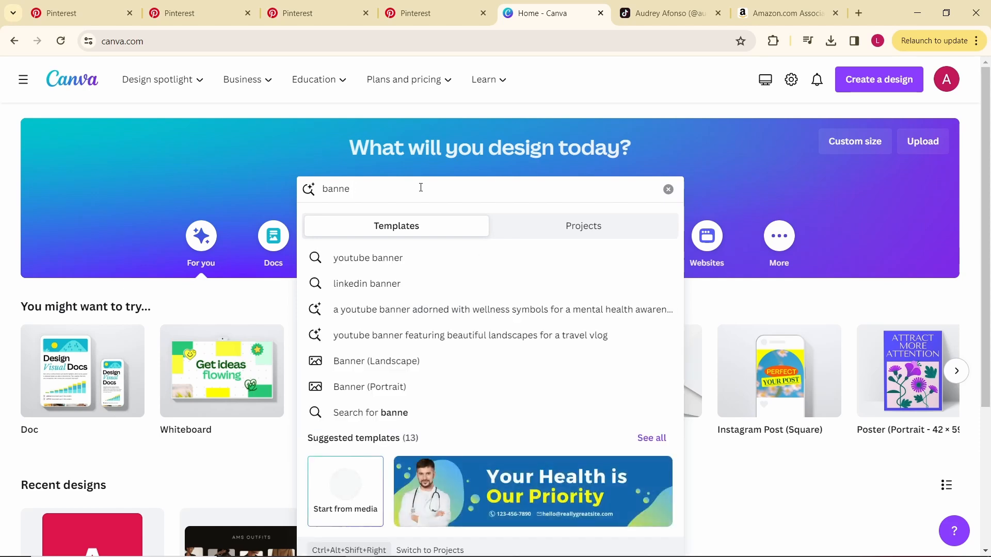
pyautogui.press('BackSpace')
pyautogui.press('BackSpace')
pyautogui.press('BackSpace')
pyautogui.press('BackSpace')
pyautogui.press('BackSpace')
pyautogui.press('BackSpace')
pyautogui.write('pinterest be')
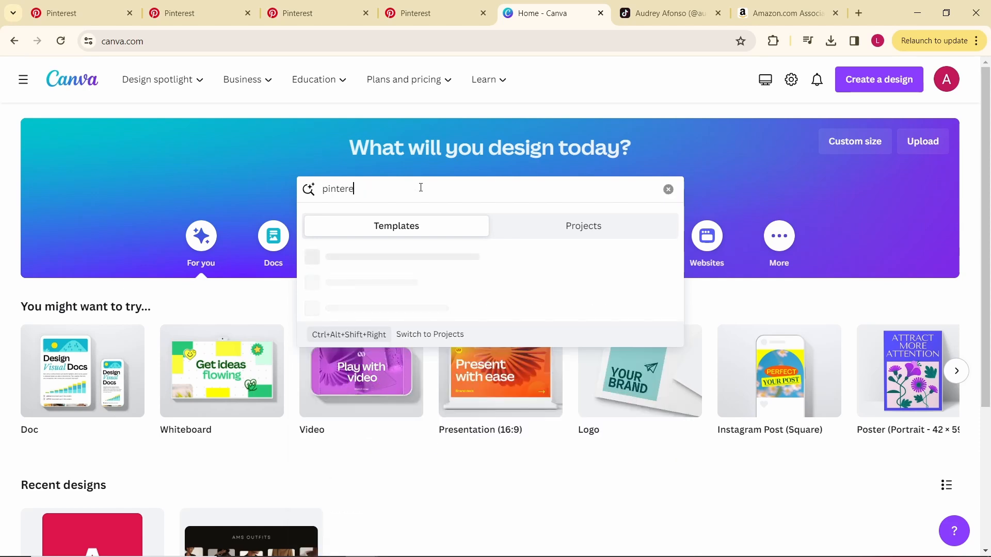
pyautogui.press('BackSpace')
pyautogui.write('anner')
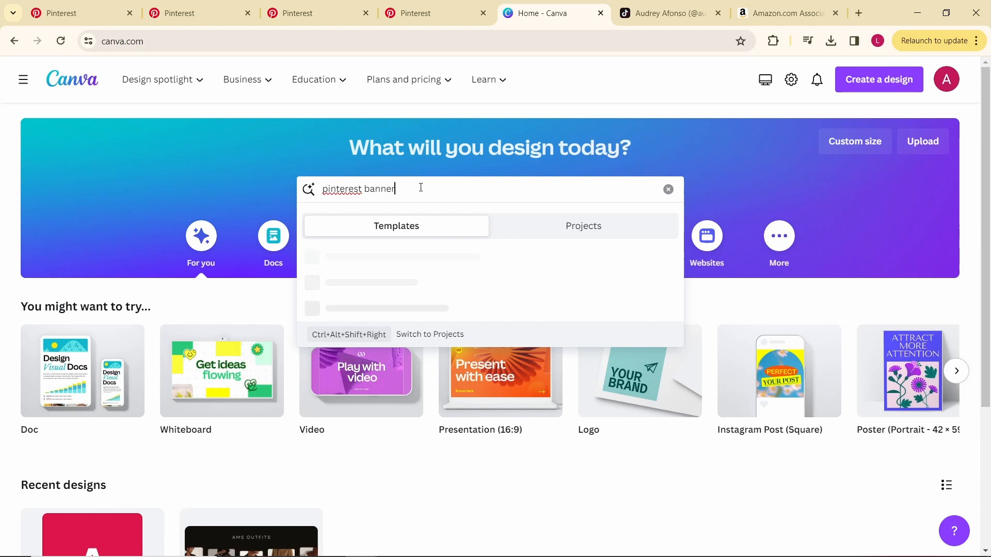
pyautogui.press('Return')
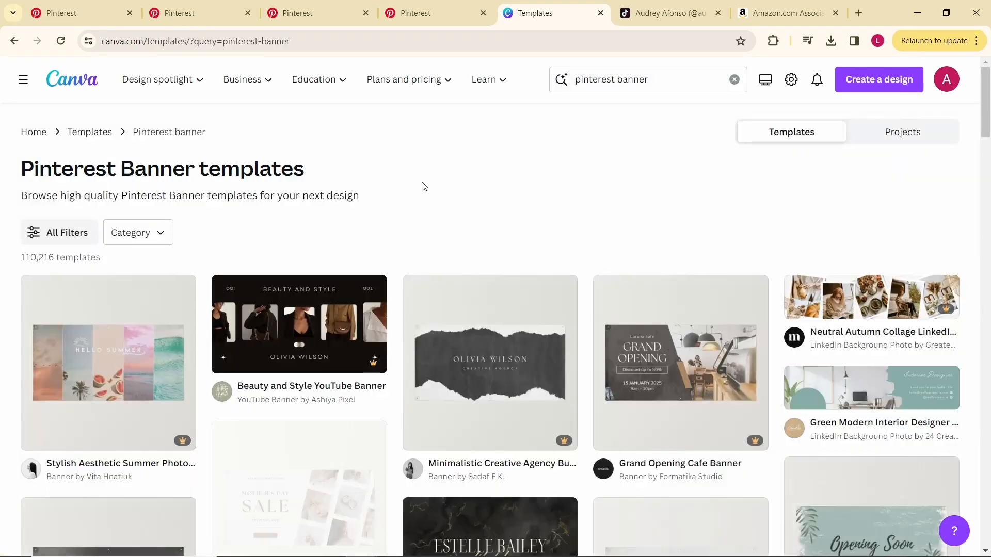
# - Browse the banner templates, open "Beauty and Style YouTube Banner" for customizing and dismiss the resize tip
pyautogui.scroll(-2, 442, 137)
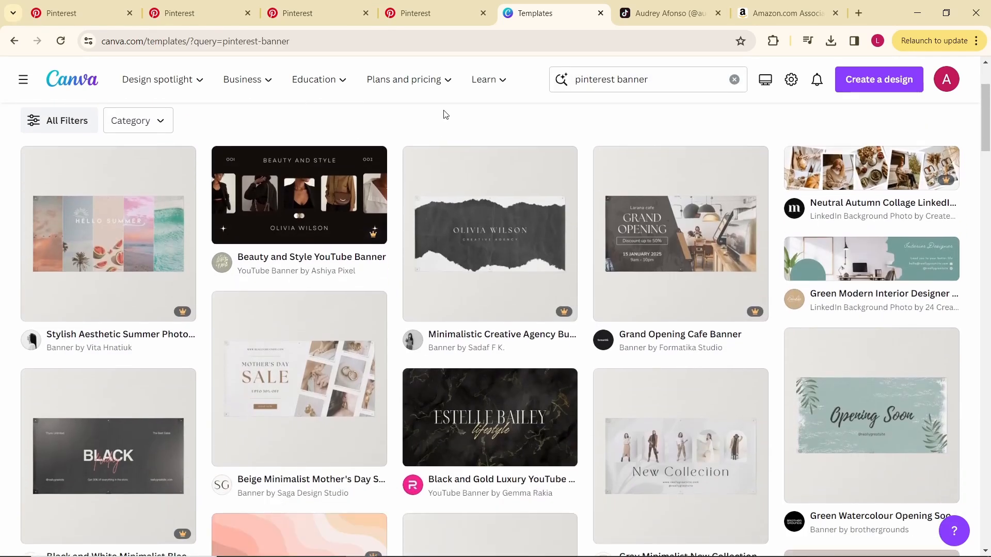
pyautogui.scroll(1, 438, 137)
pyautogui.scroll(-4, 547, 240)
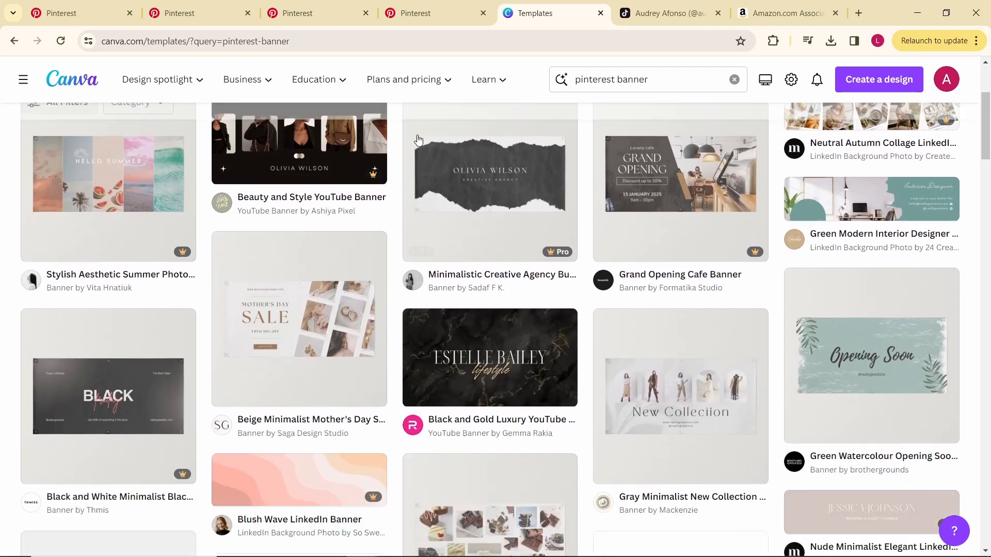
pyautogui.scroll(-1, 548, 240)
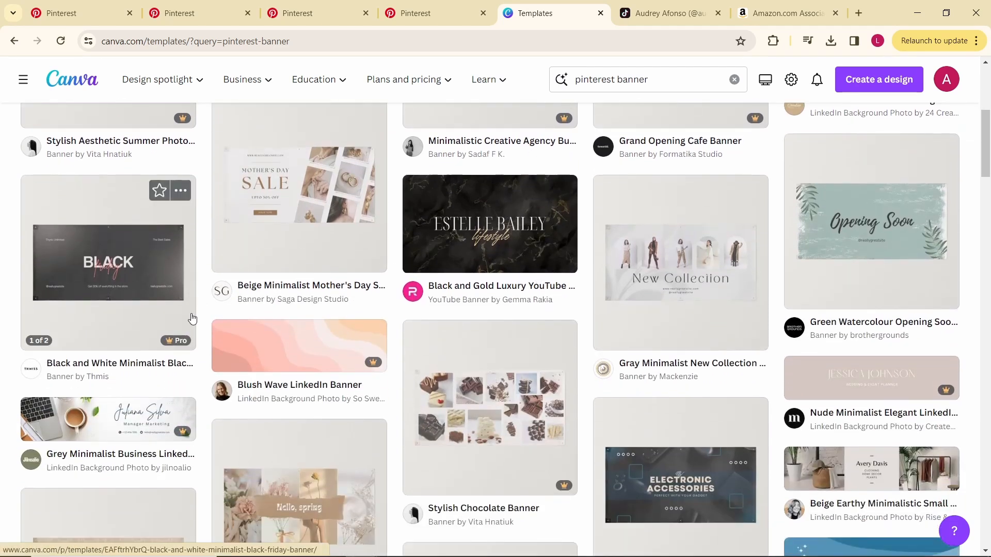
pyautogui.scroll(3, 729, 204)
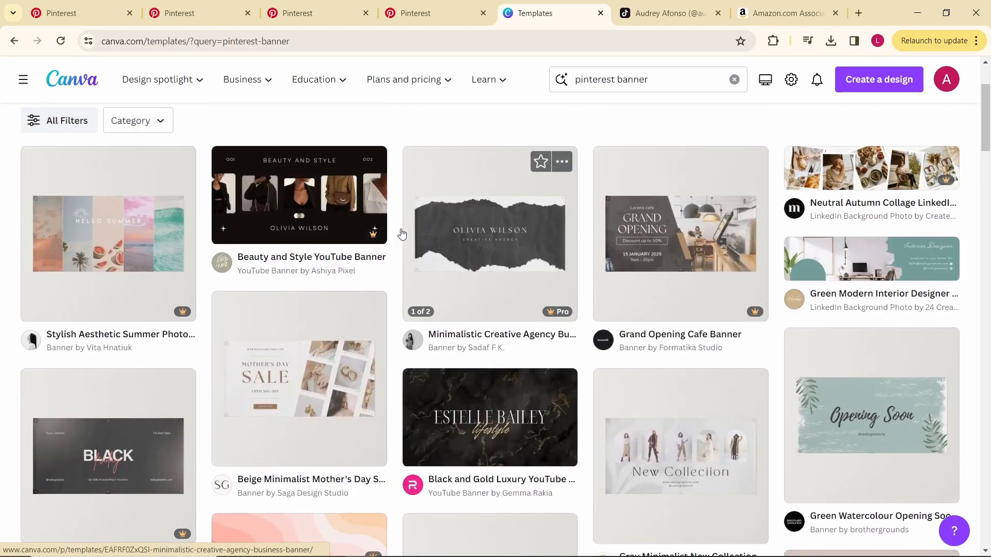
pyautogui.scroll(2, 259, 193)
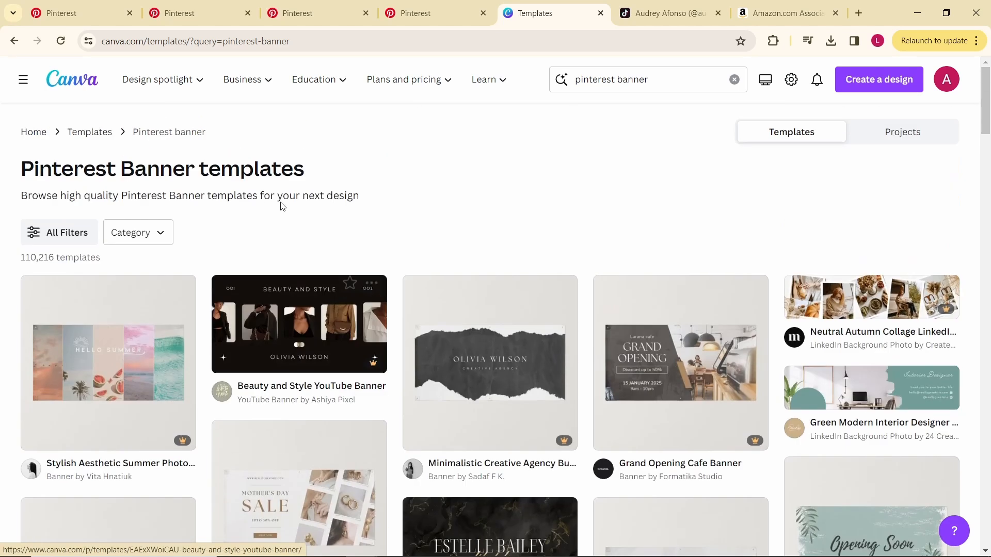
pyautogui.click(295, 331)
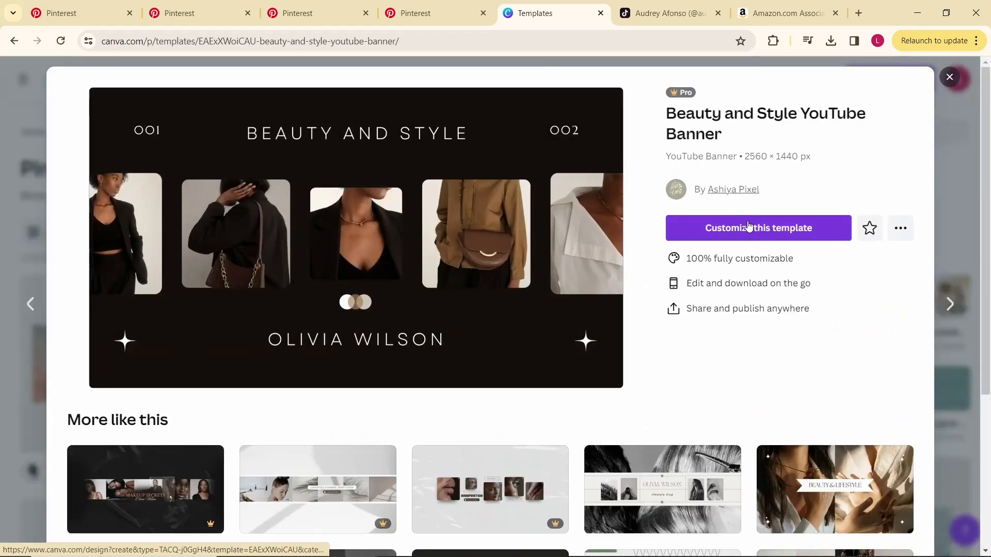
pyautogui.click(749, 227)
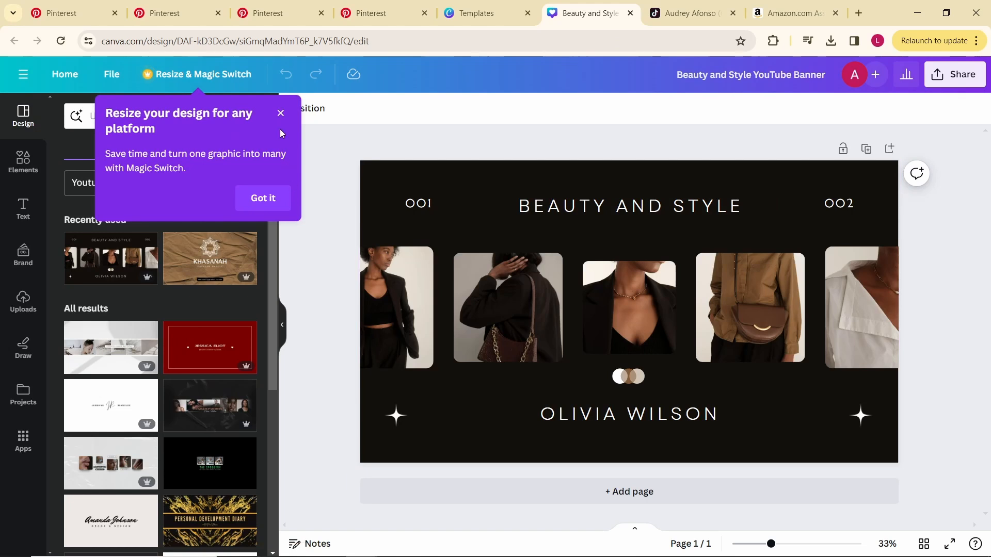
pyautogui.click(280, 115)
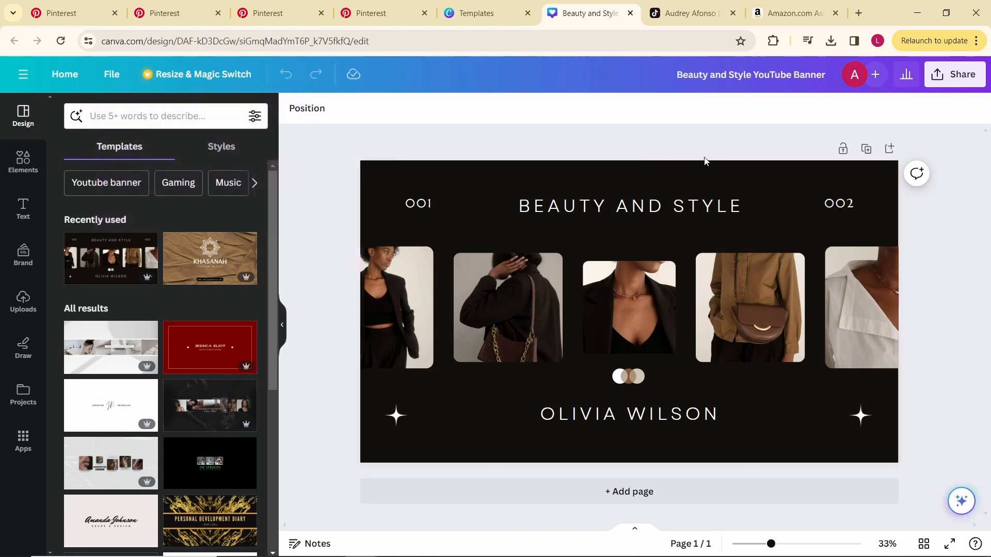
# - Delete the placeholder name below the banner's photos and replace the "BEAUTY AND STYLE" heading with "AMS OUTFITS"
pyautogui.click(652, 421)
pyautogui.press('Delete')
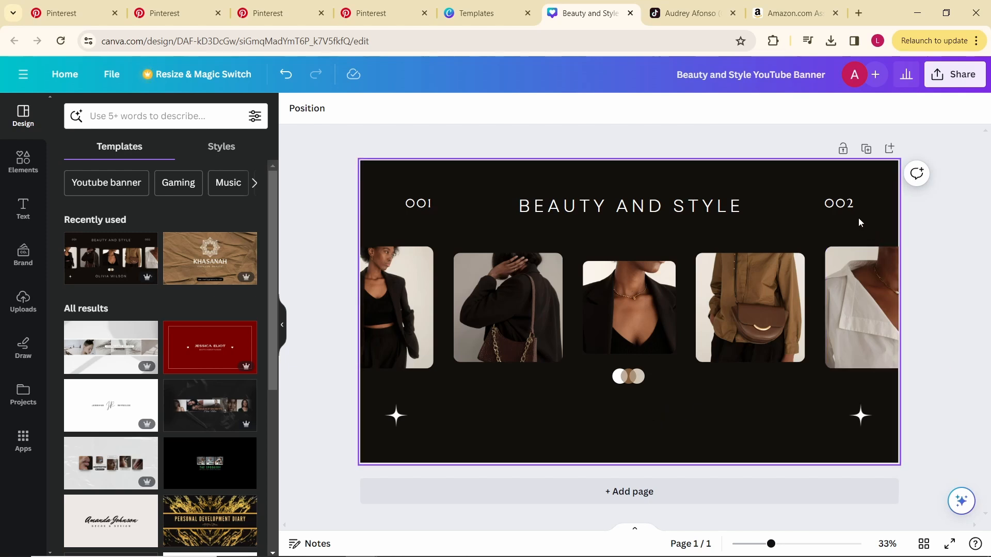
pyautogui.click(626, 215)
pyautogui.click(626, 214)
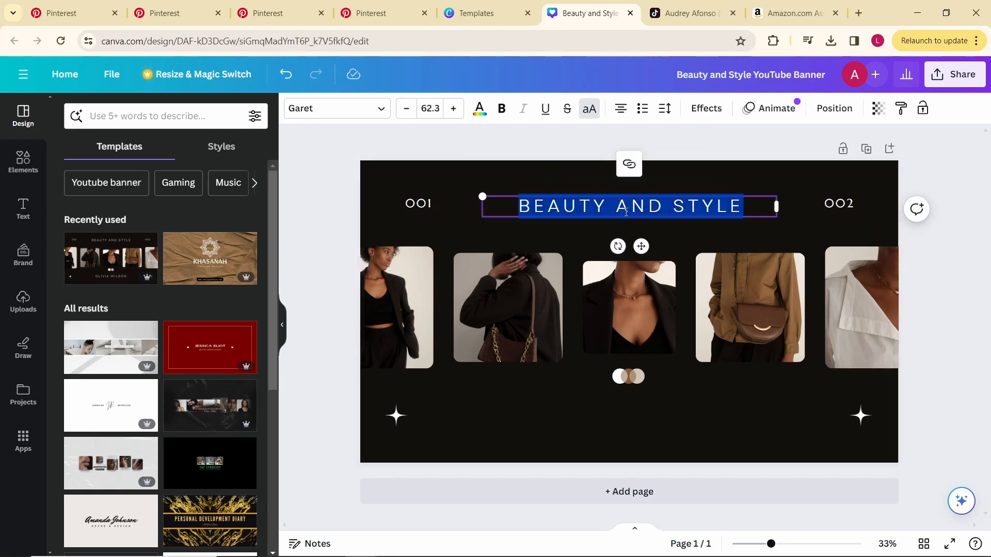
pyautogui.write('AMS OUTFITS')
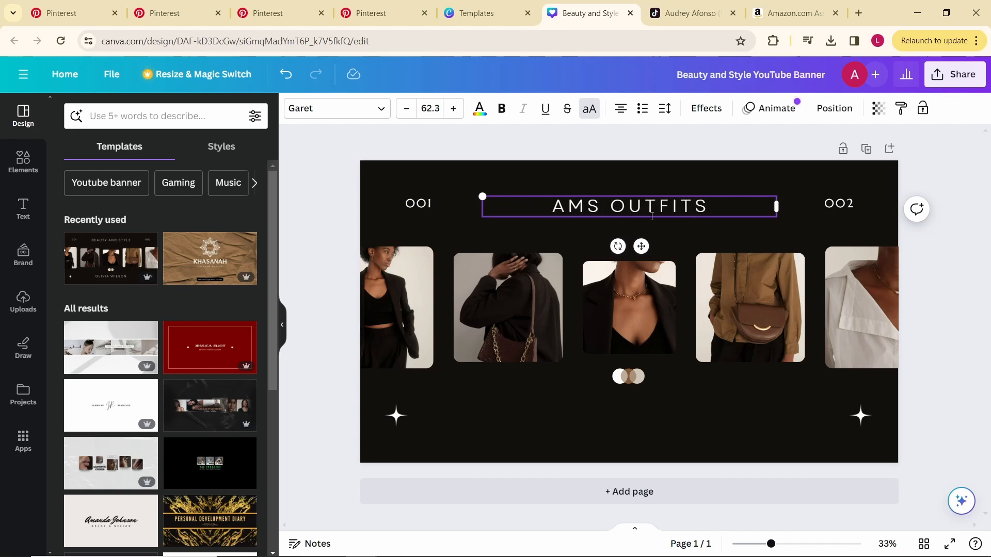
# - Delete the "002" and "001" labels on either side of the banner heading
pyautogui.click(845, 205)
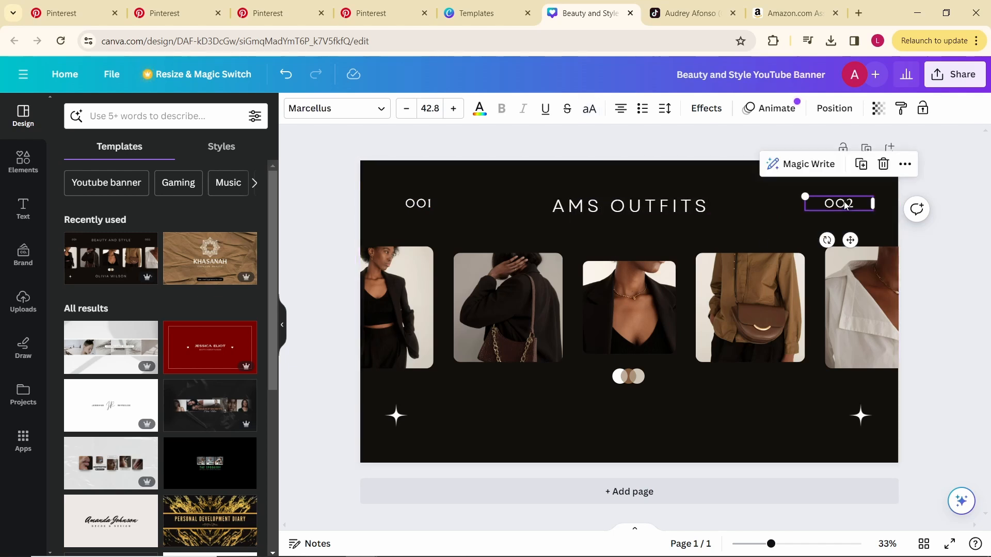
pyautogui.press('Delete')
pyautogui.click(410, 205)
pyautogui.press('Delete')
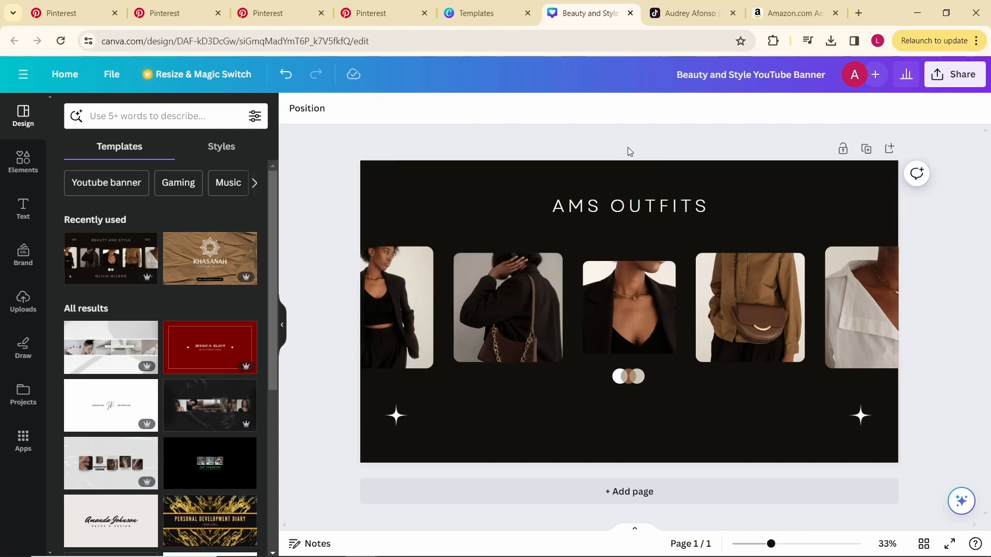
pyautogui.click(424, 207)
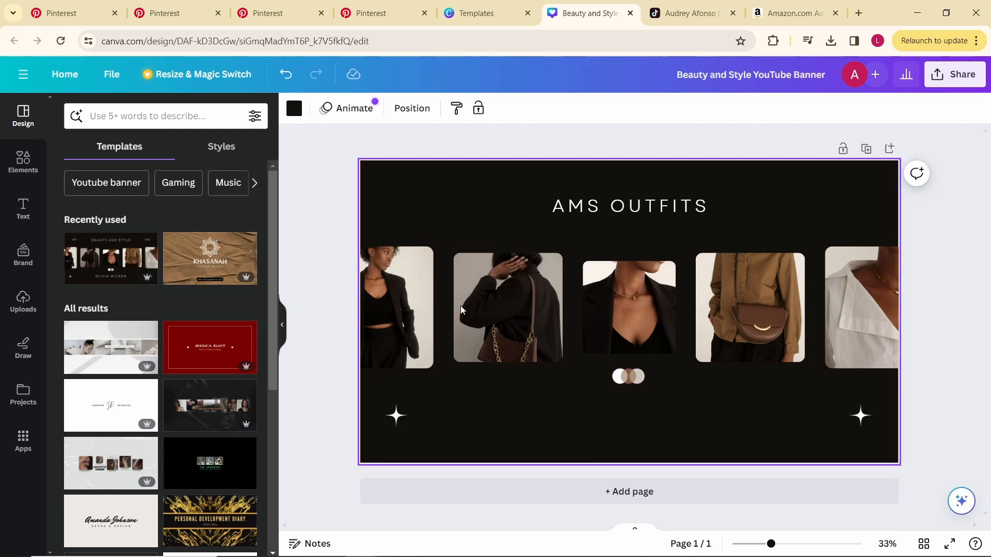
pyautogui.click(317, 227)
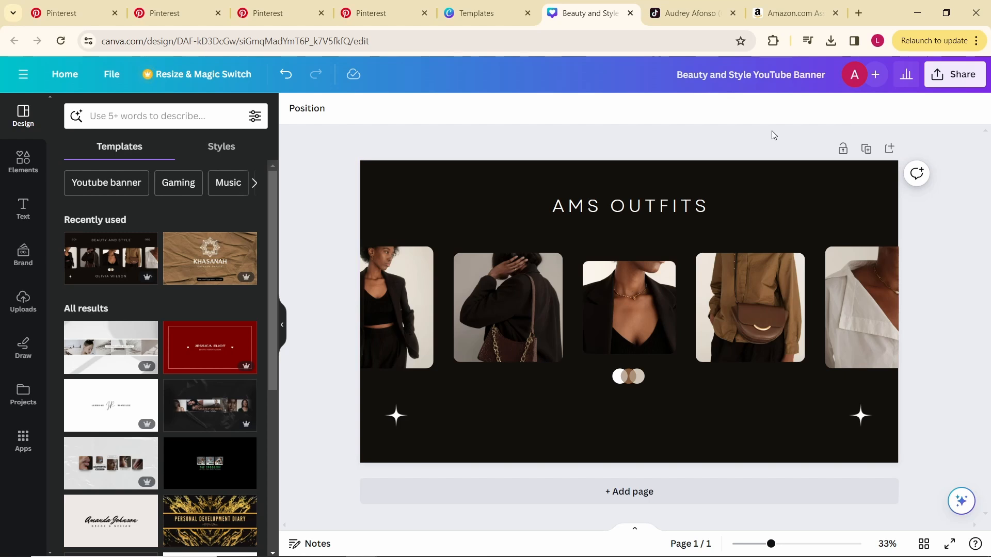
# - Search the elements for "spring outfits", restrict the results to photos and look through them for possible banner images
pyautogui.click(23, 161)
pyautogui.click(171, 112)
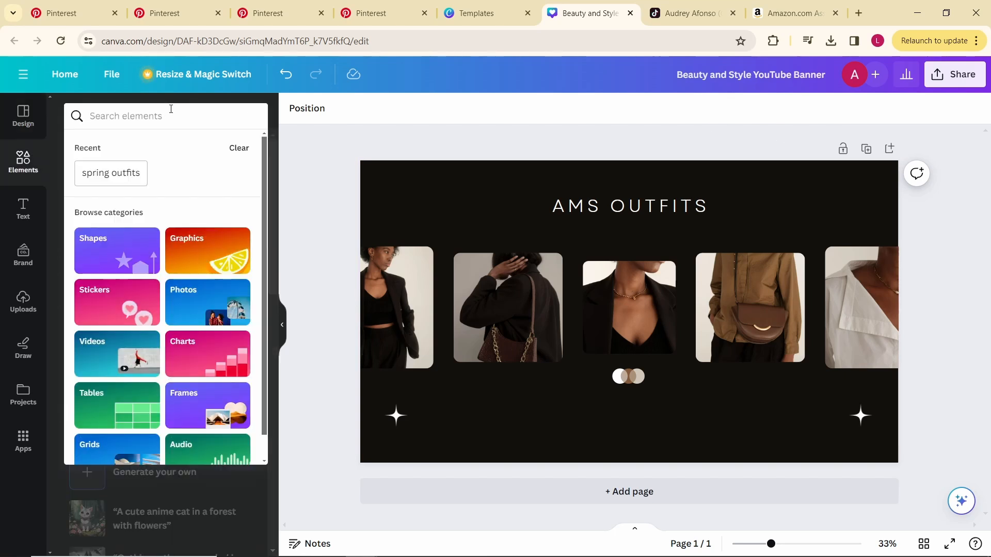
pyautogui.write('spring outfits')
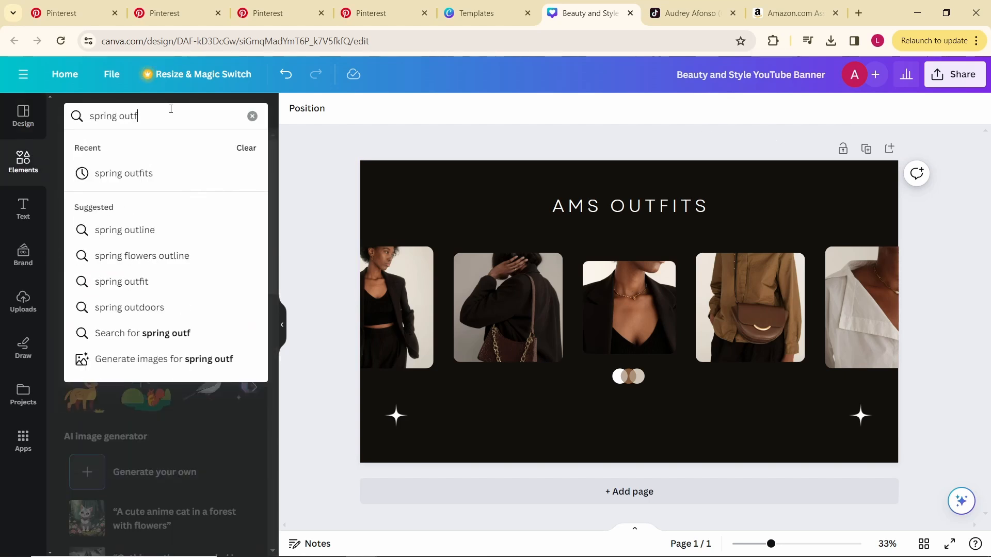
pyautogui.press('Return')
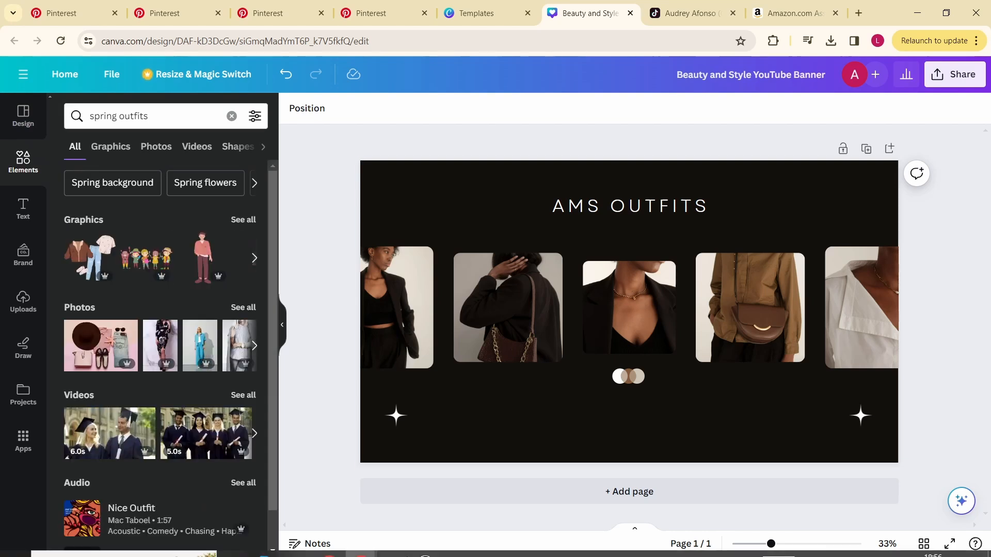
pyautogui.click(170, 148)
pyautogui.scroll(-2, 192, 234)
pyautogui.scroll(-4, 192, 234)
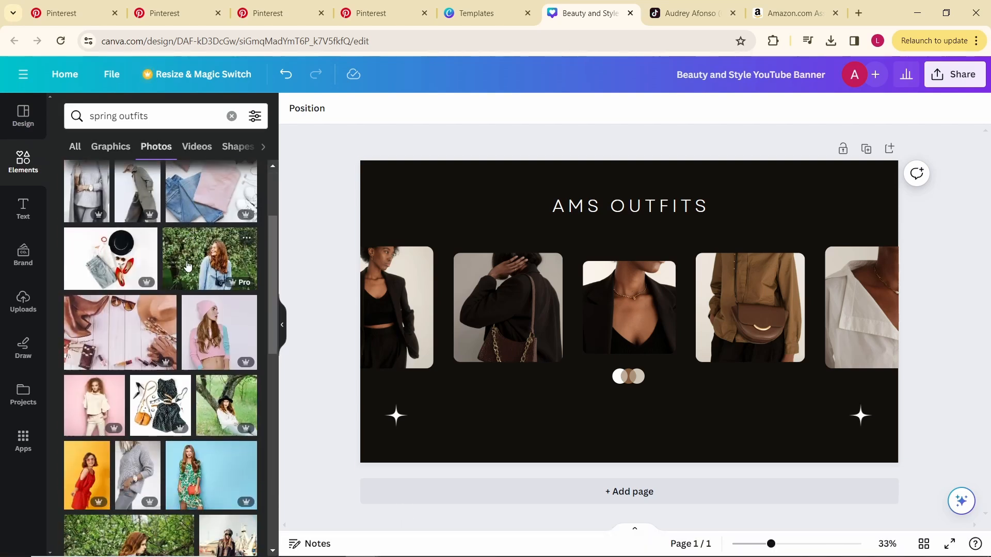
pyautogui.scroll(-4, 217, 427)
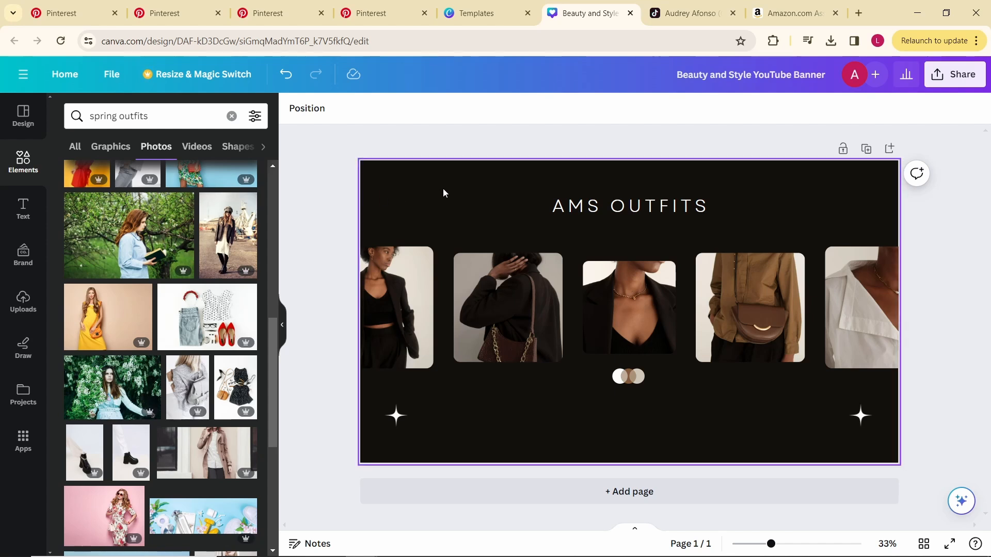
# - Download the finished banner as a PNG at size 1 and close the download message
pyautogui.click(954, 73)
pyautogui.click(809, 396)
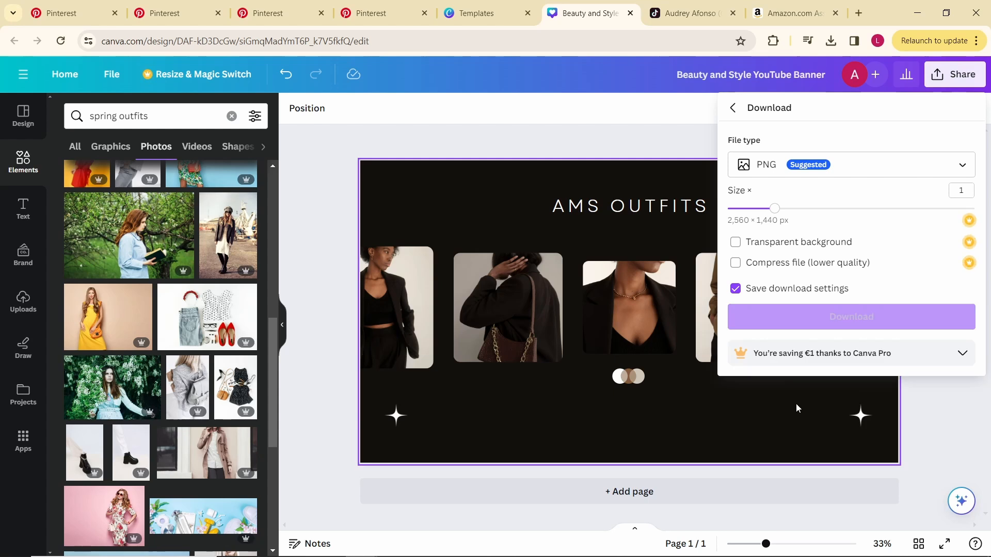
pyautogui.click(849, 316)
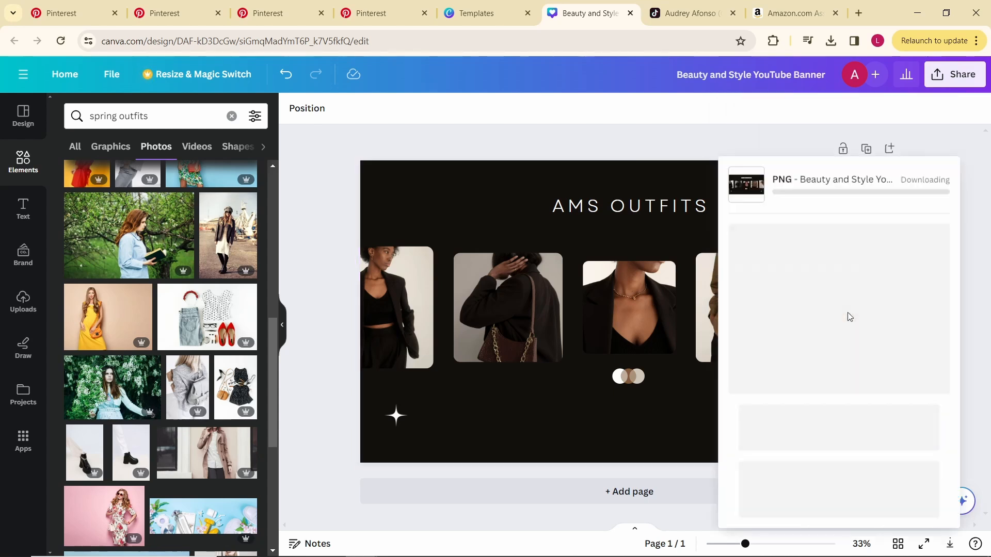
pyautogui.click(957, 186)
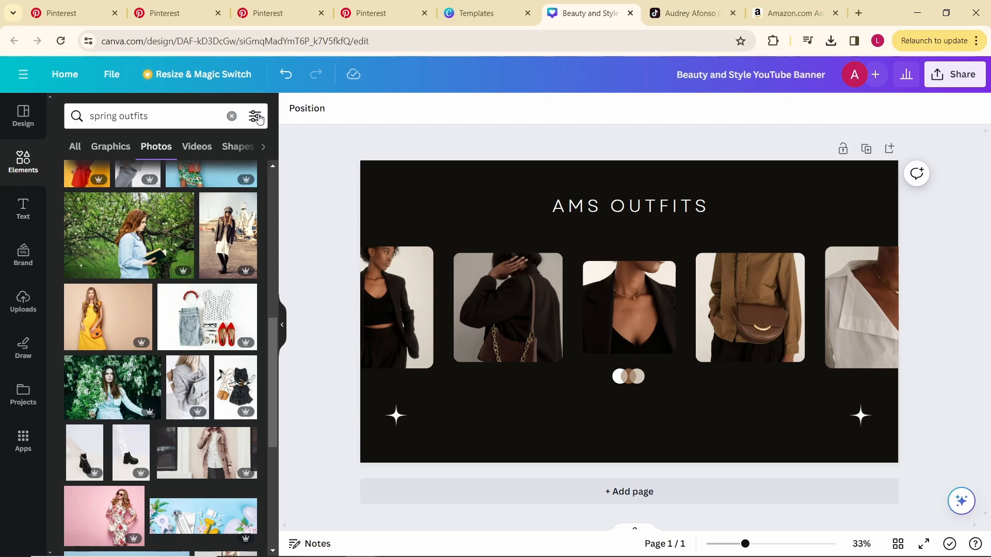
# - Clear the "spring outfits" search and search the design templates for "logo desgin"
pyautogui.click(232, 116)
pyautogui.click(23, 116)
pyautogui.click(144, 117)
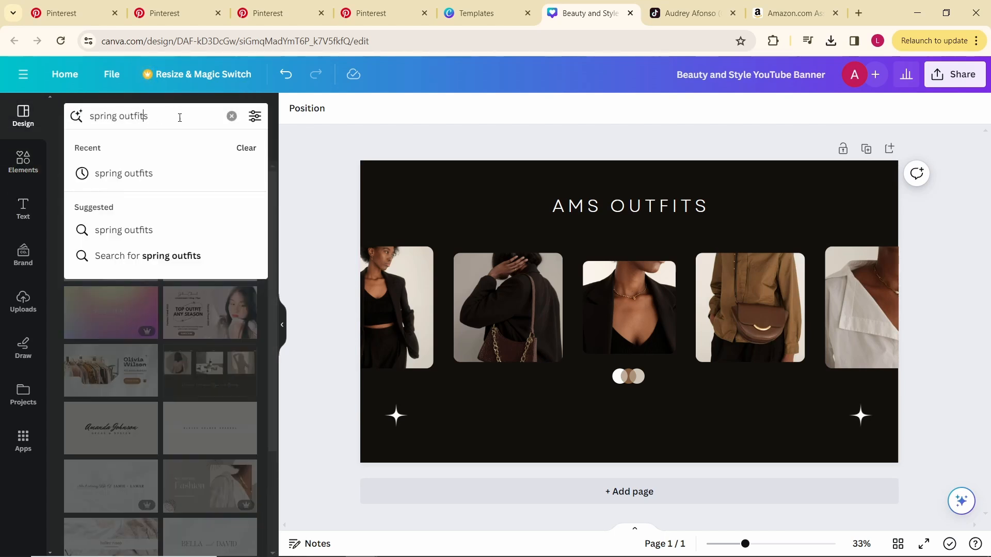
pyautogui.click(232, 116)
pyautogui.write('logo desgin')
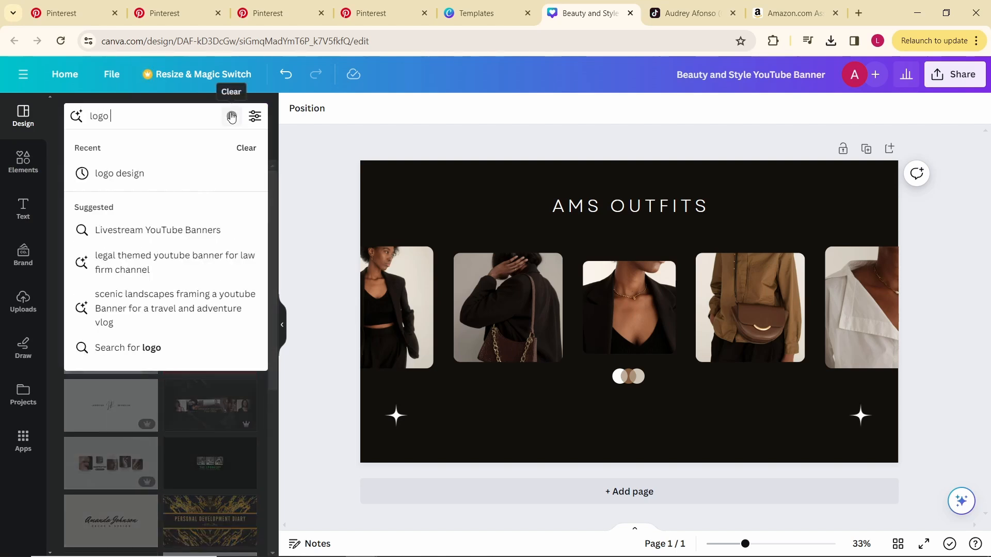
pyautogui.press('Return')
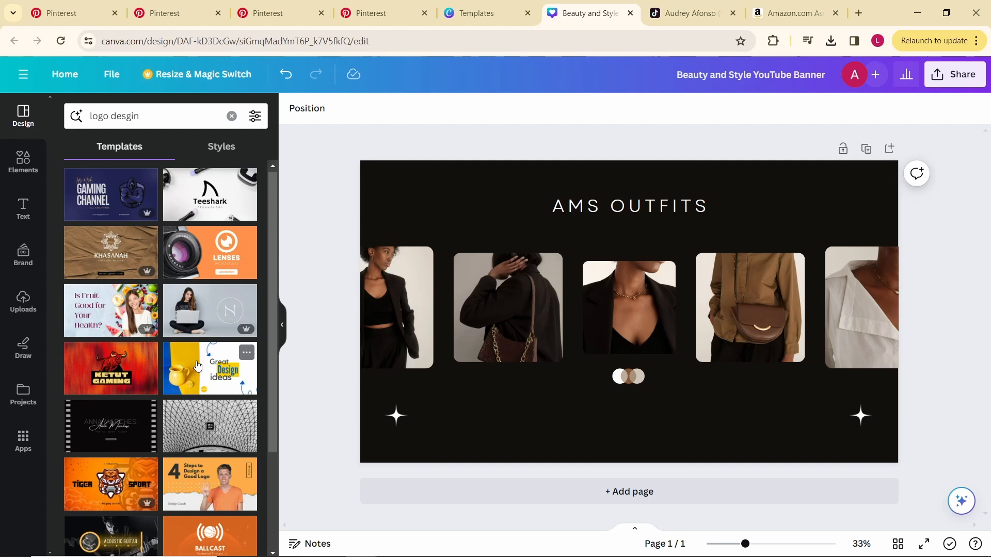
# - Add the brown crumpled-paper KHASANAH fashion logo template to the design as a new page
pyautogui.scroll(-5, 154, 258)
pyautogui.scroll(5, 215, 252)
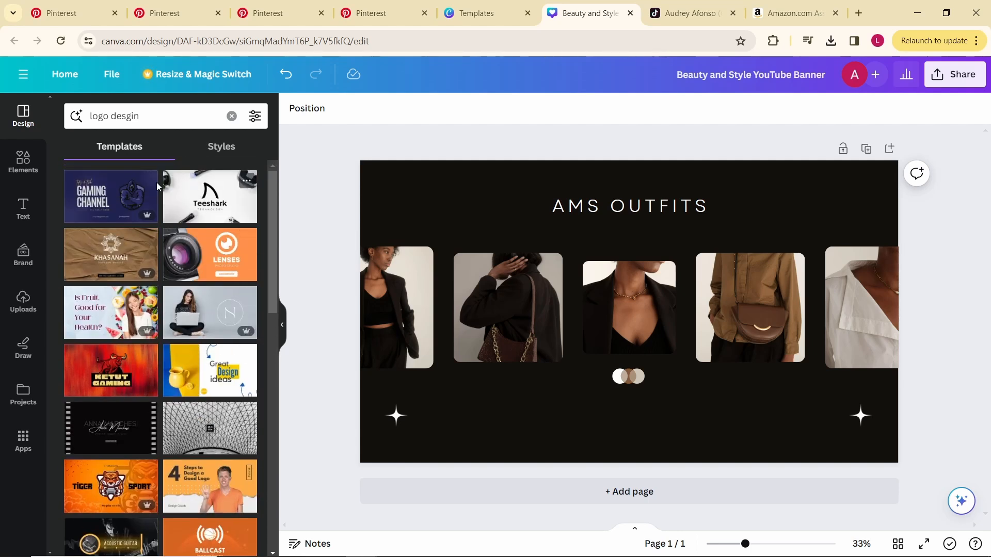
pyautogui.click(116, 255)
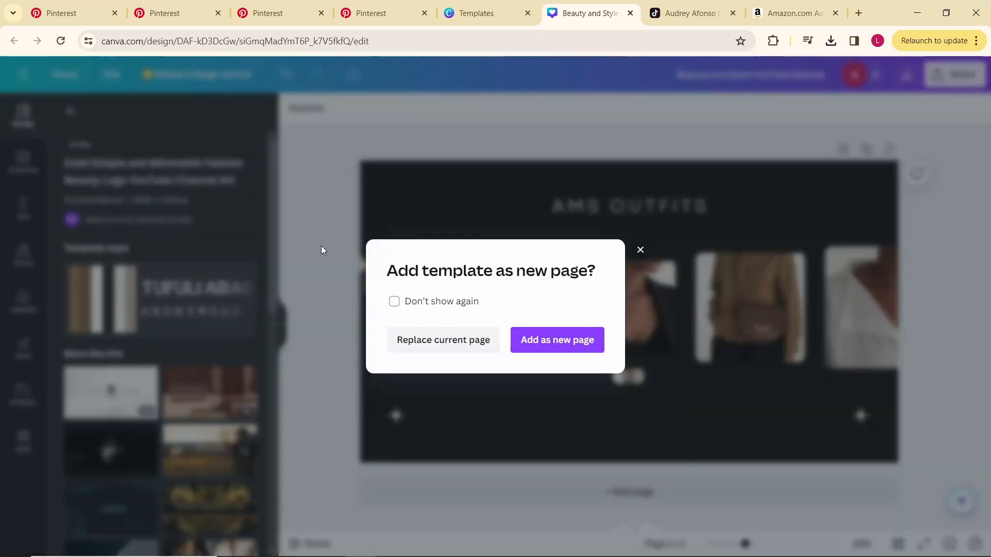
pyautogui.click(551, 344)
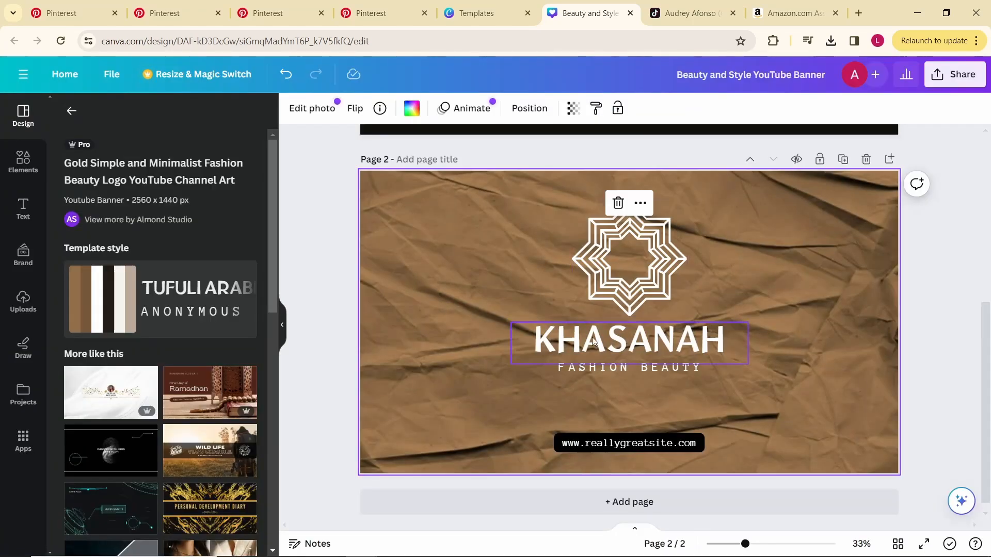
# - Replace the KHASANAH heading on page 2 with "AMS OUTFITS"
pyautogui.click(646, 446)
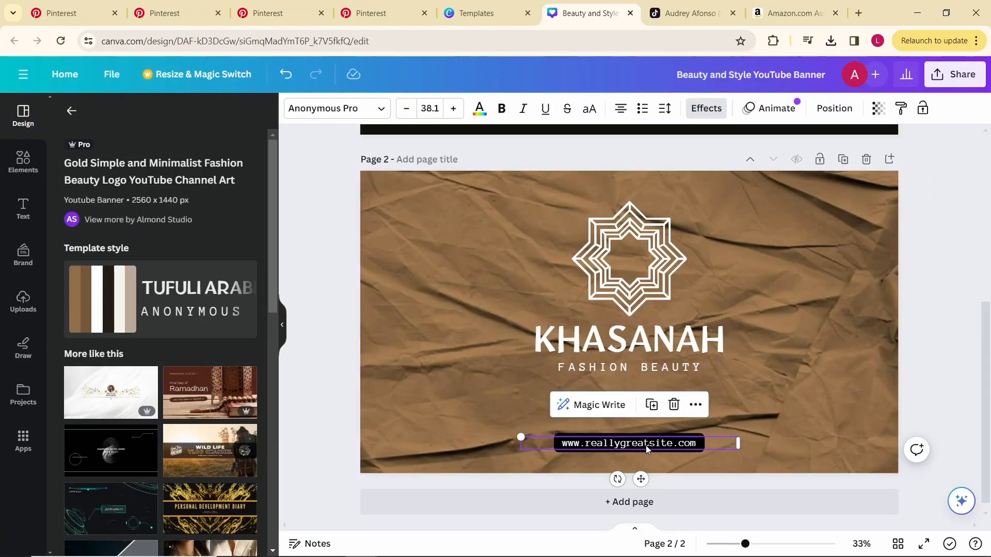
pyautogui.doubleClick(636, 349)
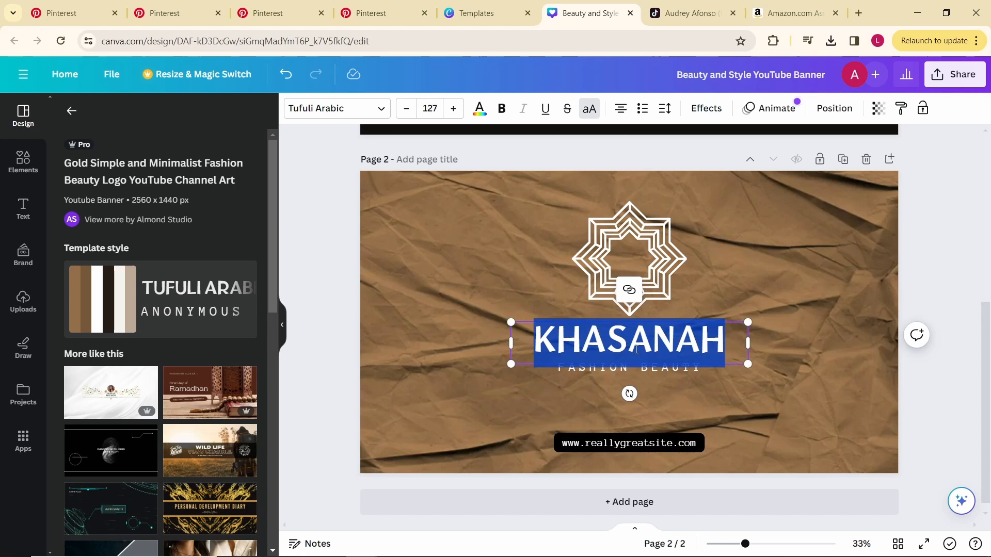
pyautogui.write('AMS')
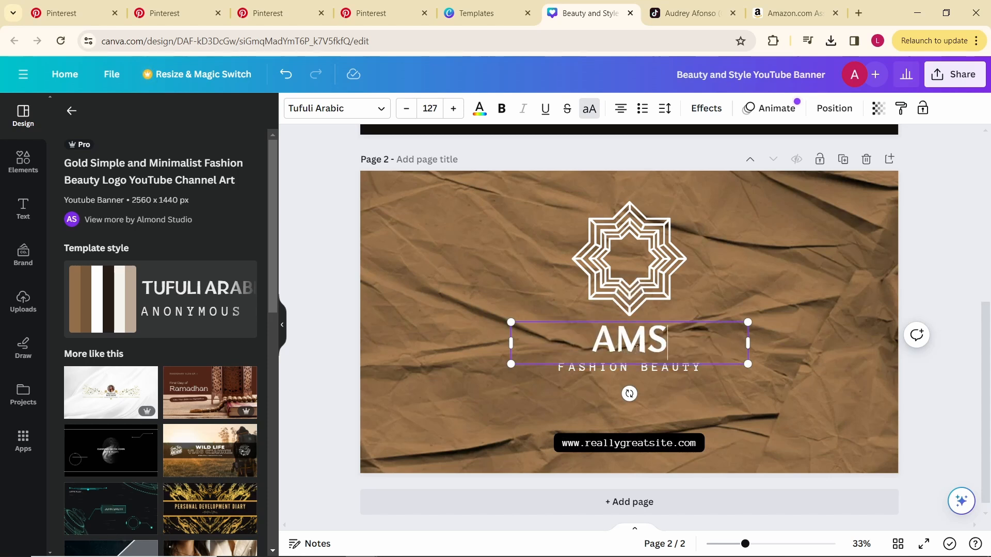
pyautogui.write(' O')
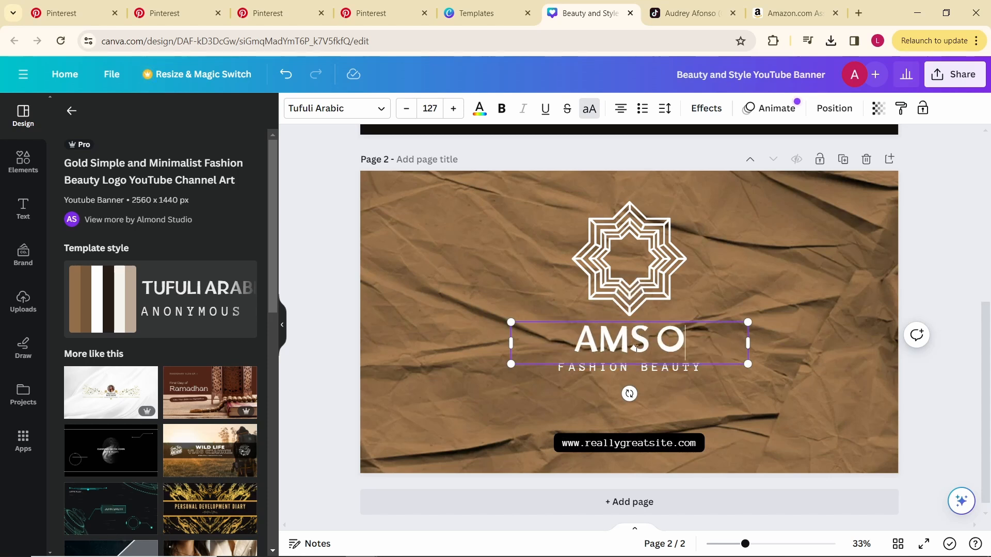
pyautogui.write('UTFITS')
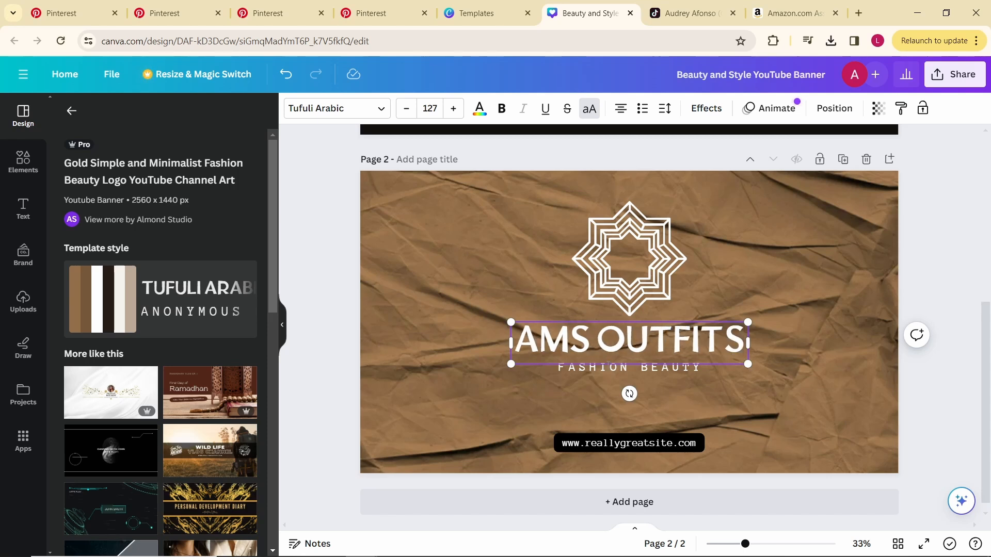
# - Delete the "FASHION BEAUTY" tagline and the website address from the logo page
pyautogui.click(600, 380)
pyautogui.click(601, 374)
pyautogui.press('Delete')
pyautogui.click(616, 443)
pyautogui.press('Delete')
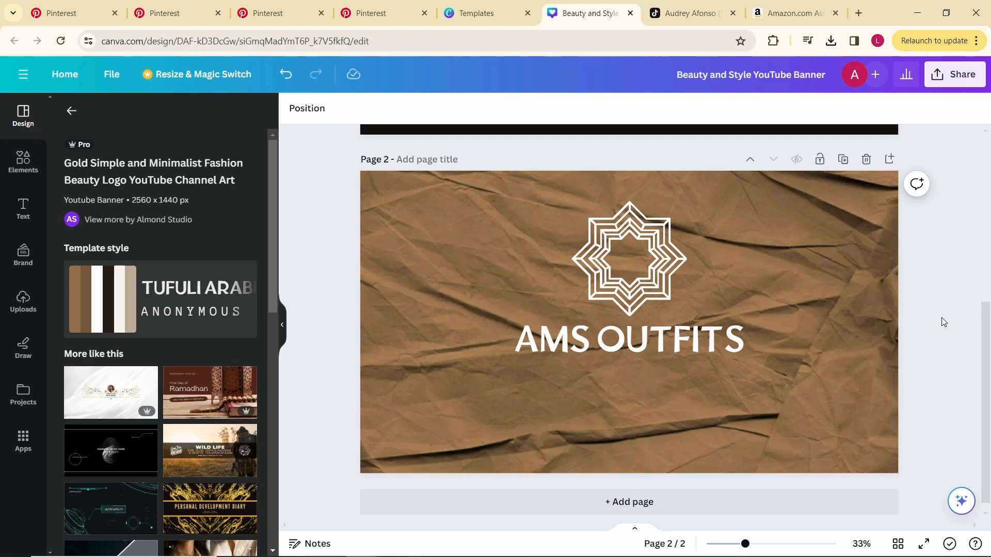
# - Download only page 2, the logo, as a PNG at size 1
pyautogui.click(956, 77)
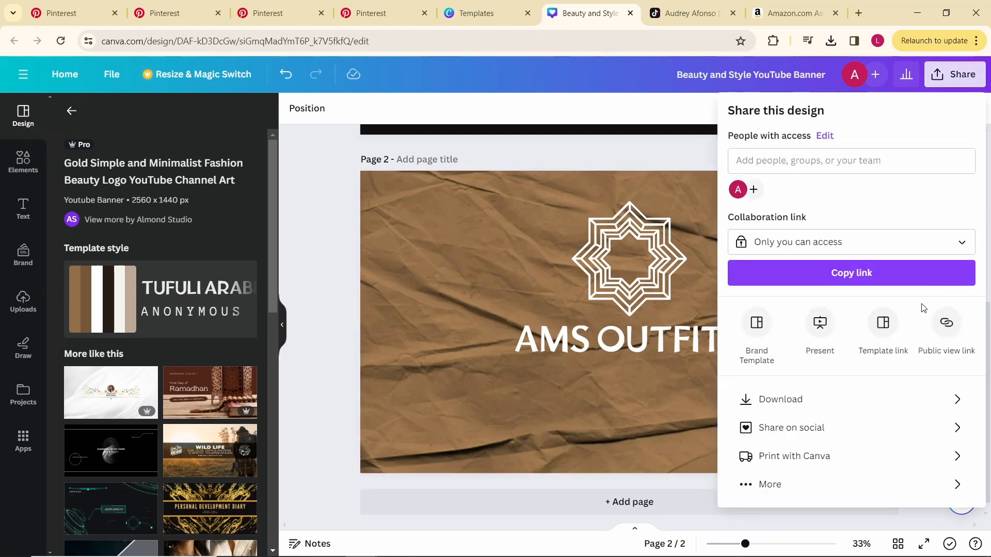
pyautogui.click(780, 400)
pyautogui.click(834, 304)
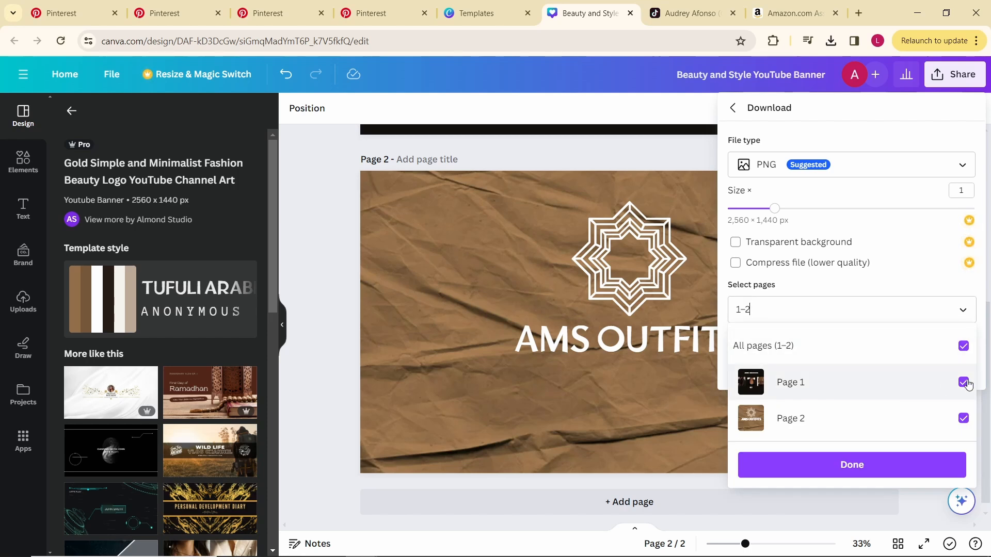
pyautogui.click(963, 382)
pyautogui.click(854, 474)
pyautogui.click(801, 368)
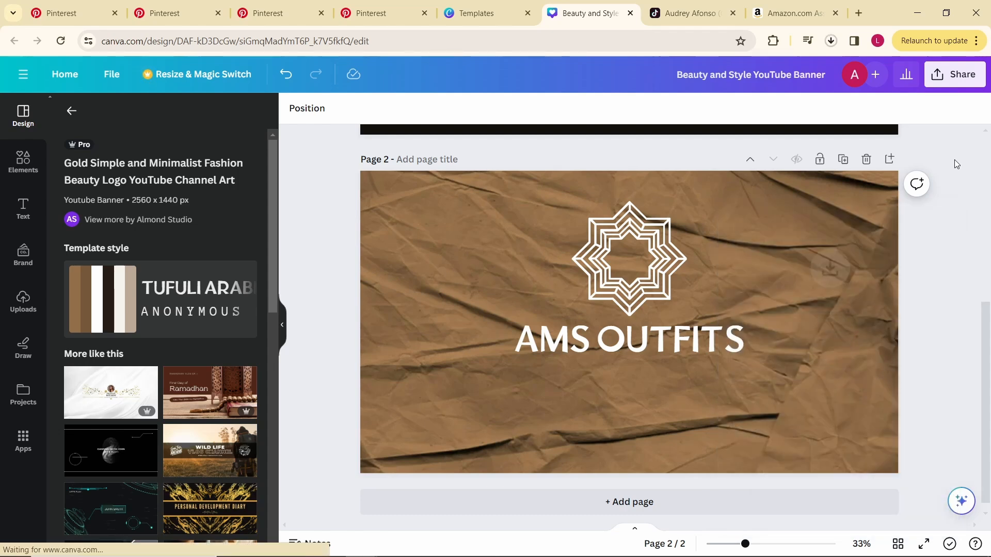
# - Switch to the AMS Outfits Pinterest profile and change its profile photo to the downloaded logo image
pyautogui.click(349, 16)
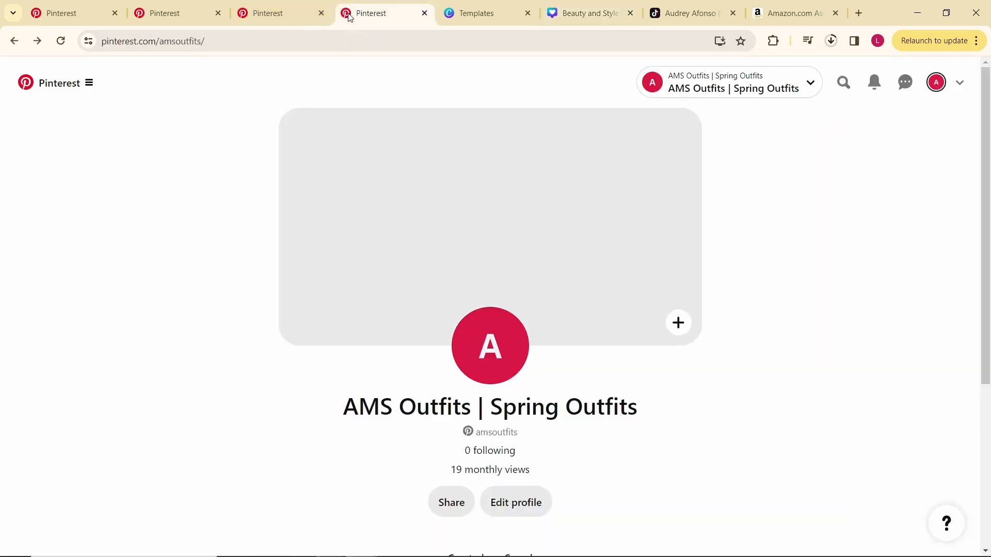
pyautogui.scroll(-1, 614, 314)
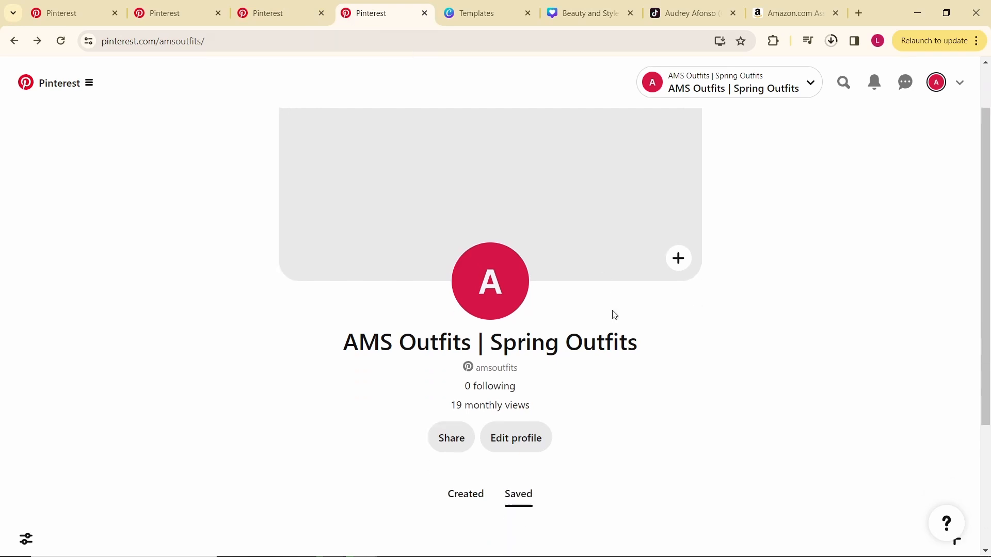
pyautogui.click(521, 441)
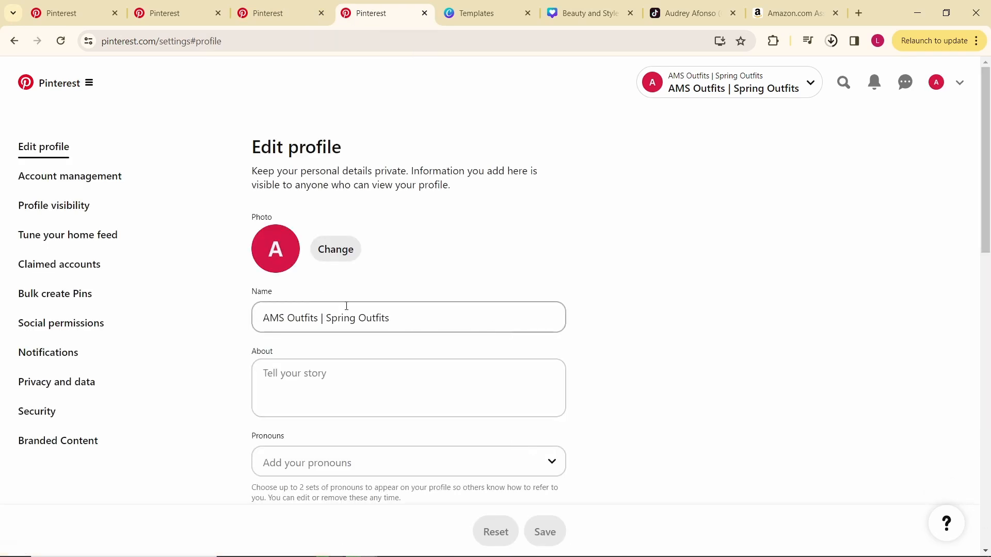
pyautogui.click(327, 252)
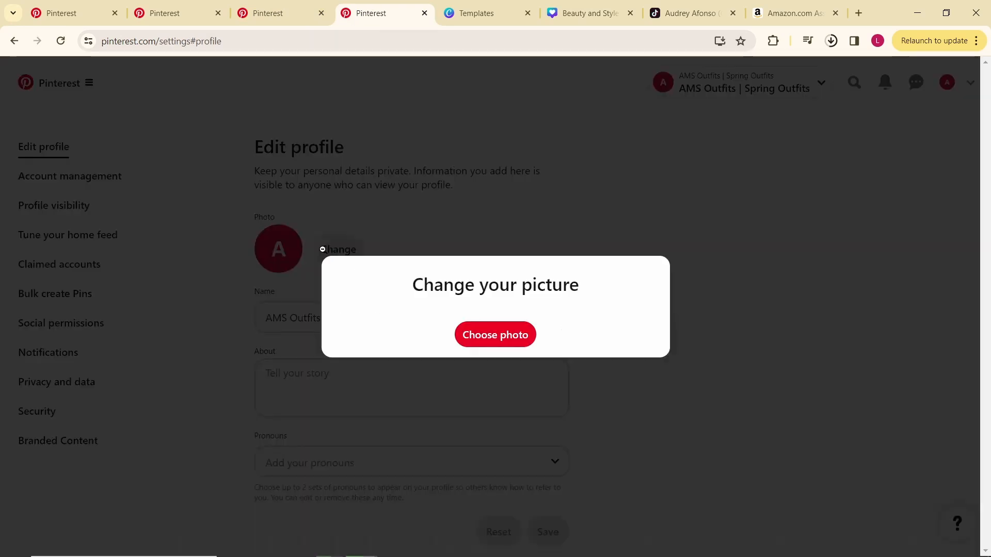
pyautogui.click(476, 335)
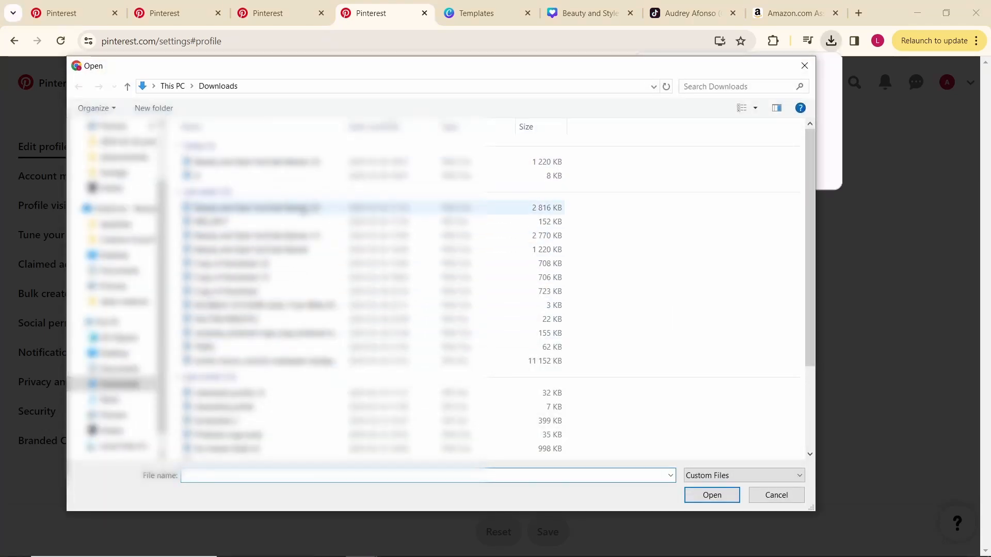
pyautogui.doubleClick(253, 207)
pyautogui.click(265, 317)
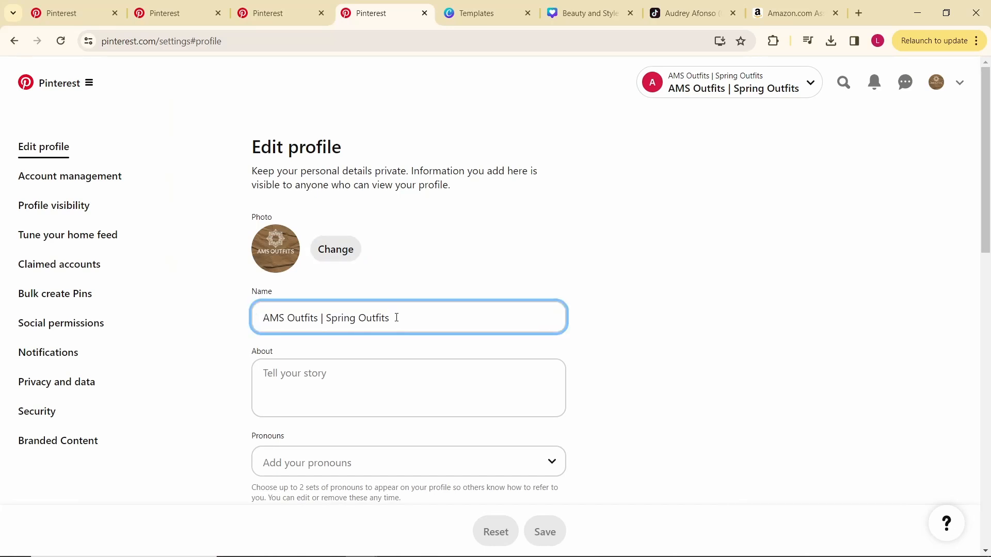
pyautogui.moveTo(379, 317); pyautogui.dragTo(329, 320)
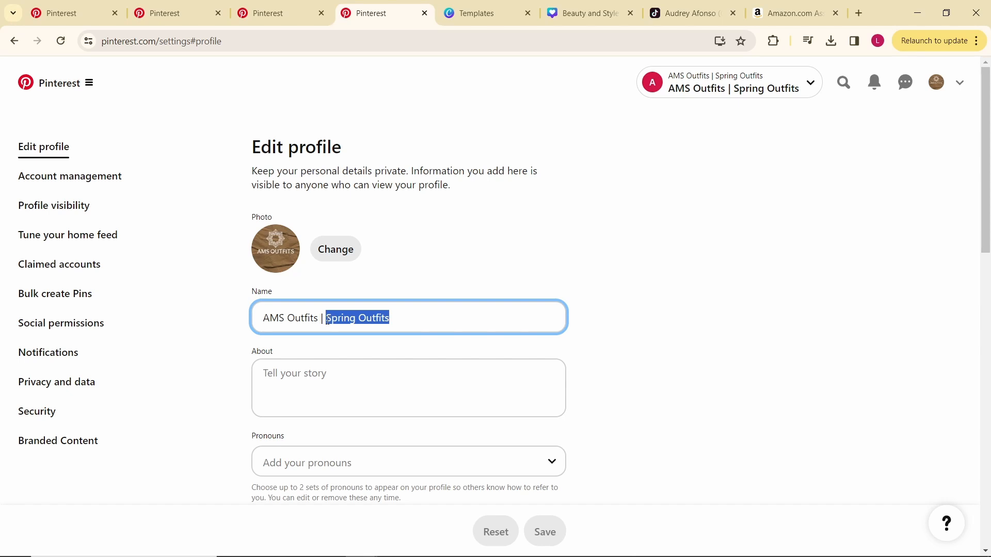
pyautogui.click(403, 318)
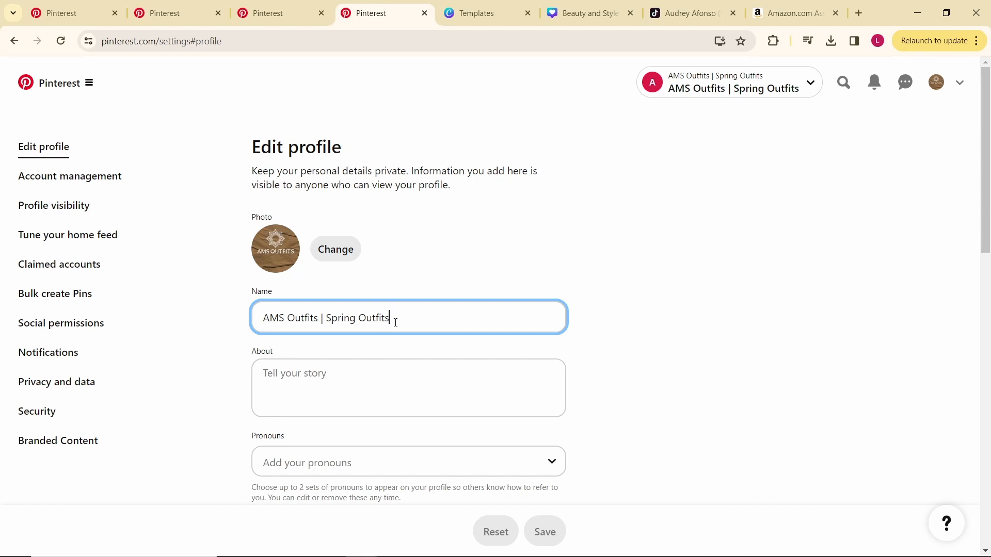
pyautogui.moveTo(378, 320); pyautogui.dragTo(328, 321)
pyautogui.click(420, 320)
pyautogui.scroll(-1, 420, 320)
# - Search the web for "chatgpt" in a new browser tab and open ChatGPT
pyautogui.click(369, 313)
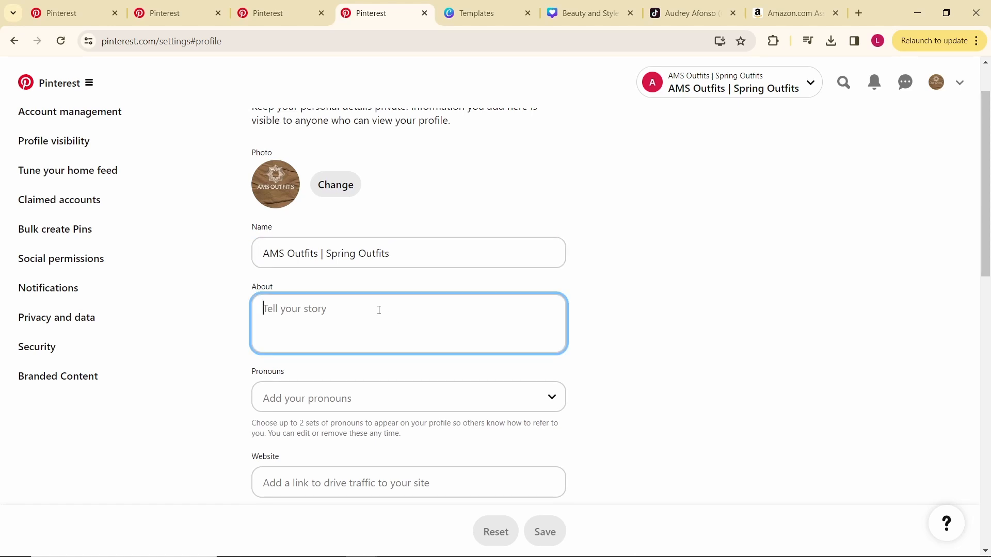
pyautogui.click(859, 13)
pyautogui.write('c')
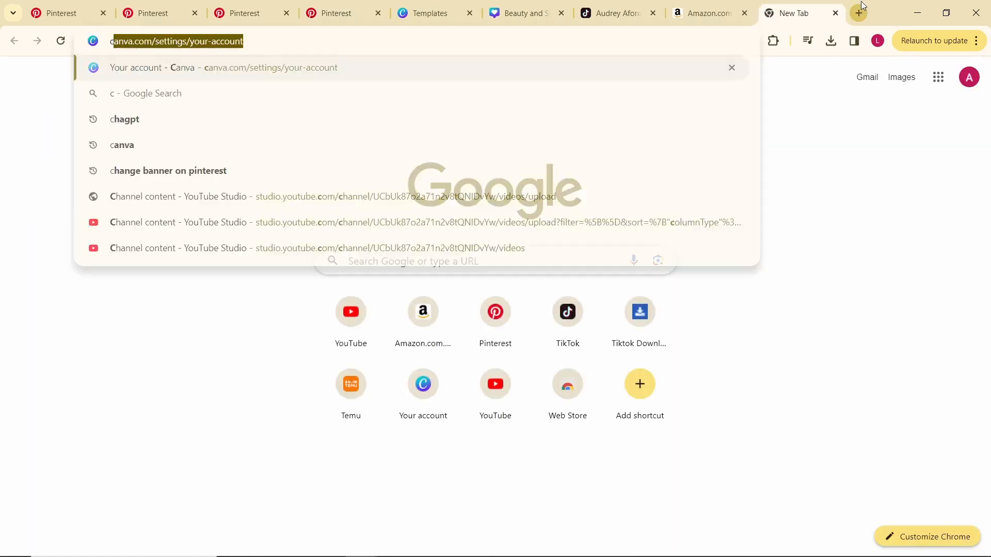
pyautogui.write('hatgpt')
pyautogui.press('Return')
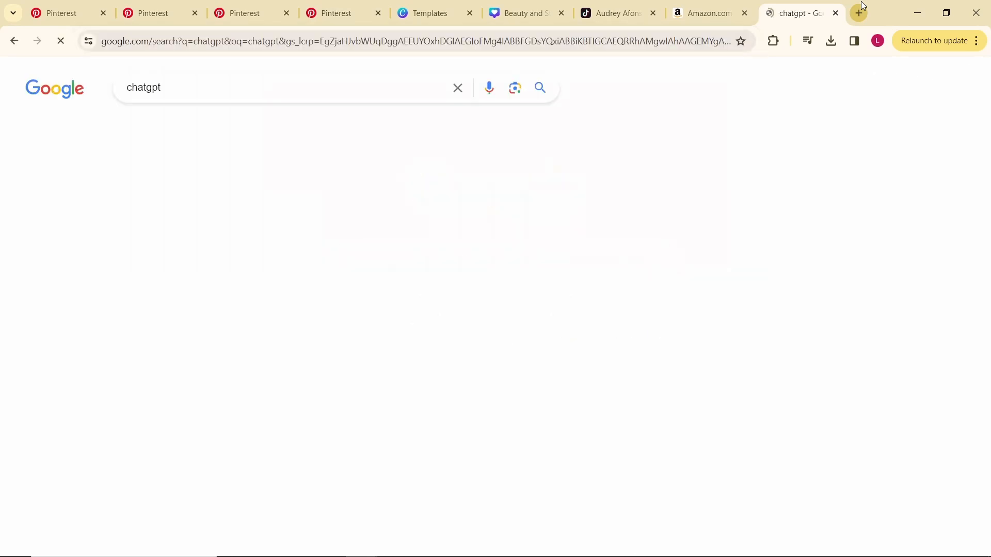
pyautogui.click(130, 203)
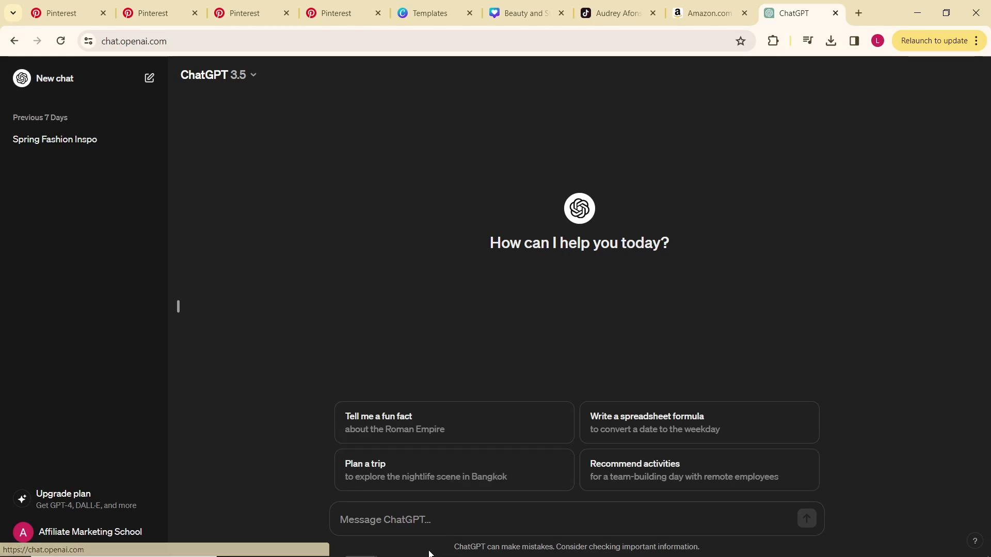
# - Copy the bio from the "Spring Fashion Inspo" chat into the Pinterest profile's About text and save the profile
pyautogui.click(403, 526)
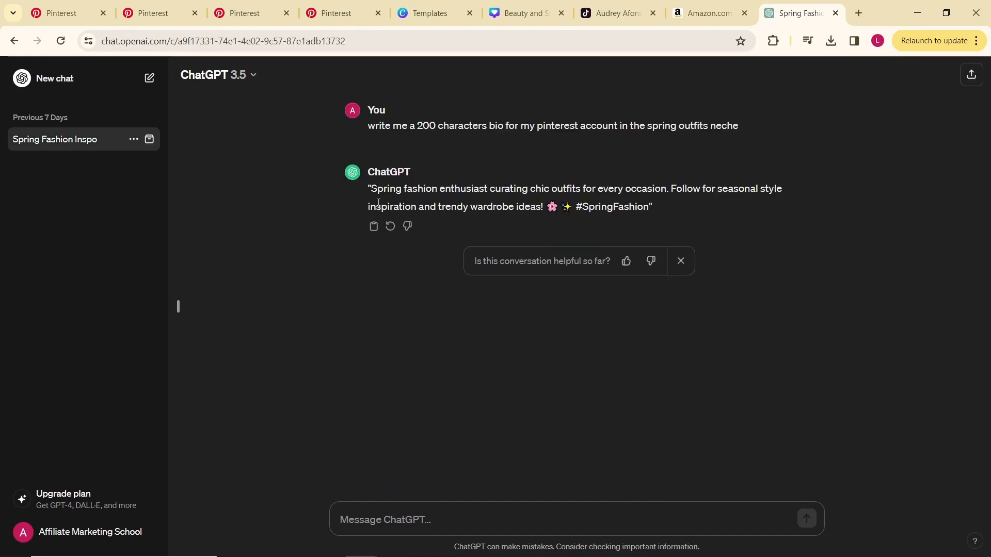
pyautogui.click(373, 228)
pyautogui.click(336, 13)
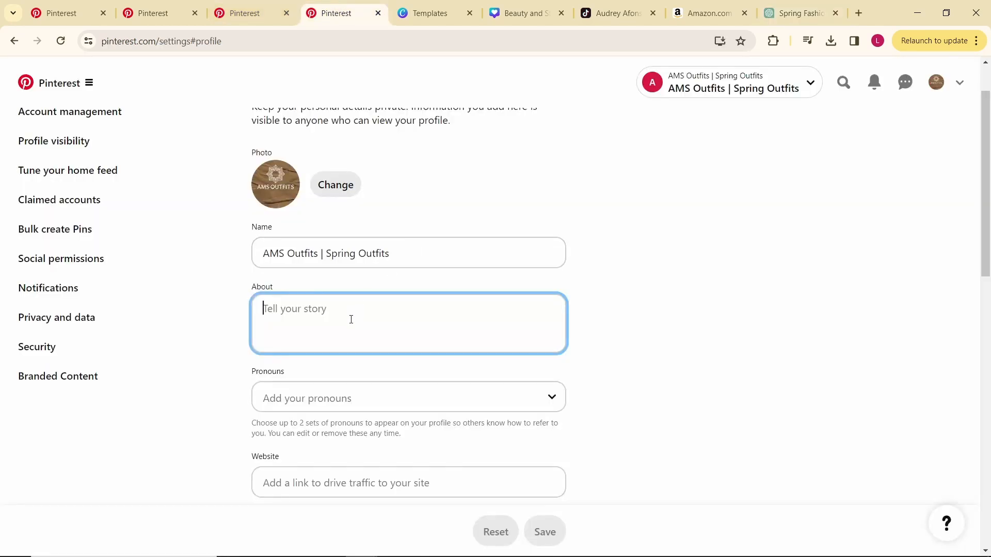
pyautogui.hotkey('ctrl', 'v')
pyautogui.click(545, 532)
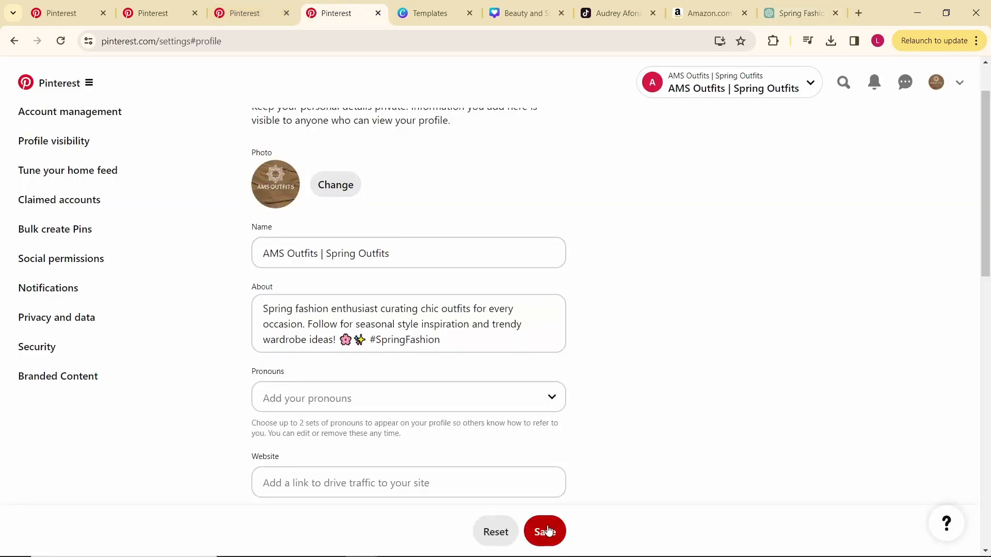
pyautogui.scroll(-8, 517, 462)
pyautogui.scroll(-4, 526, 450)
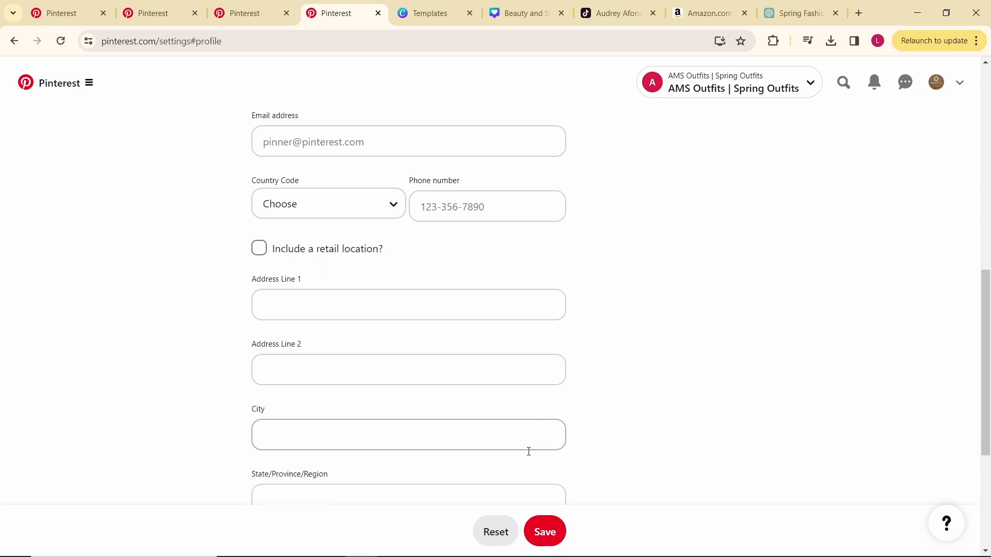
pyautogui.click(545, 531)
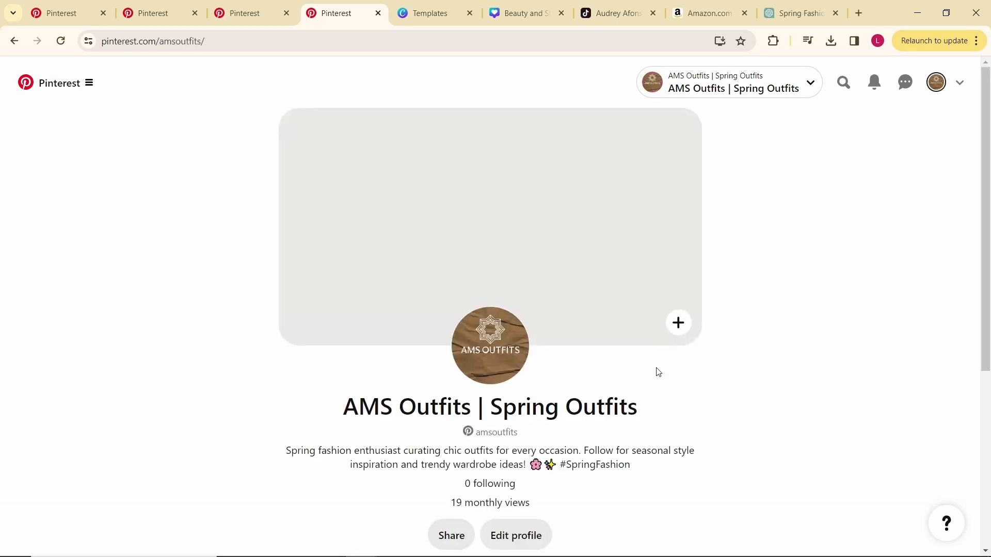
# - Upload the downloaded AMS Outfits banner as the Pinterest profile's cover image and save it
pyautogui.click(679, 325)
pyautogui.click(496, 379)
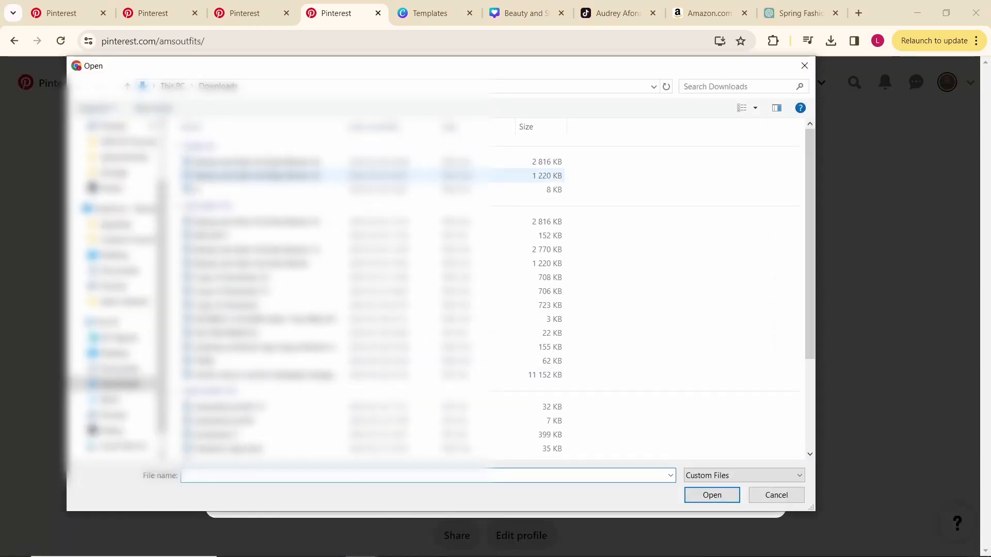
pyautogui.doubleClick(272, 171)
pyautogui.click(751, 519)
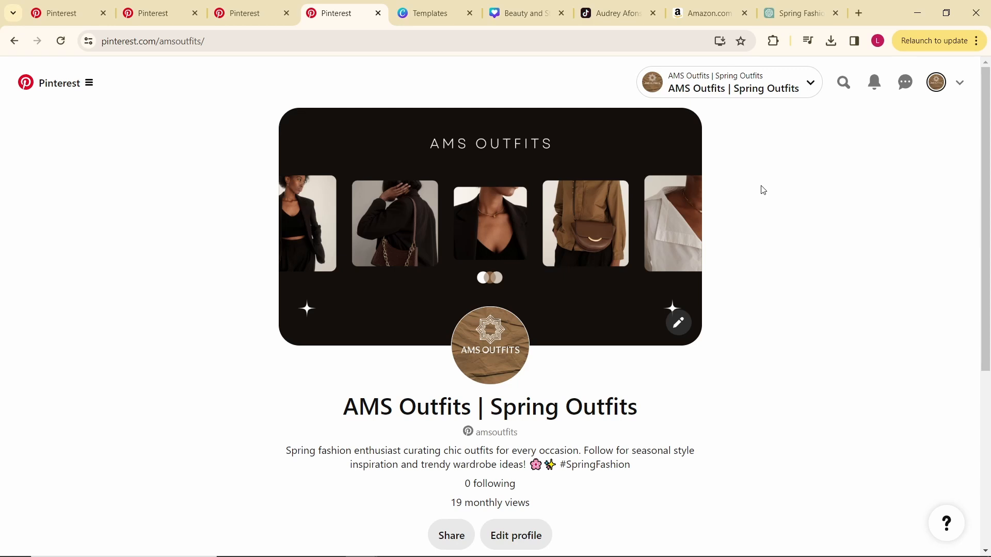
# - Open TikTok in a new browser tab and go to its home feed
pyautogui.click(859, 13)
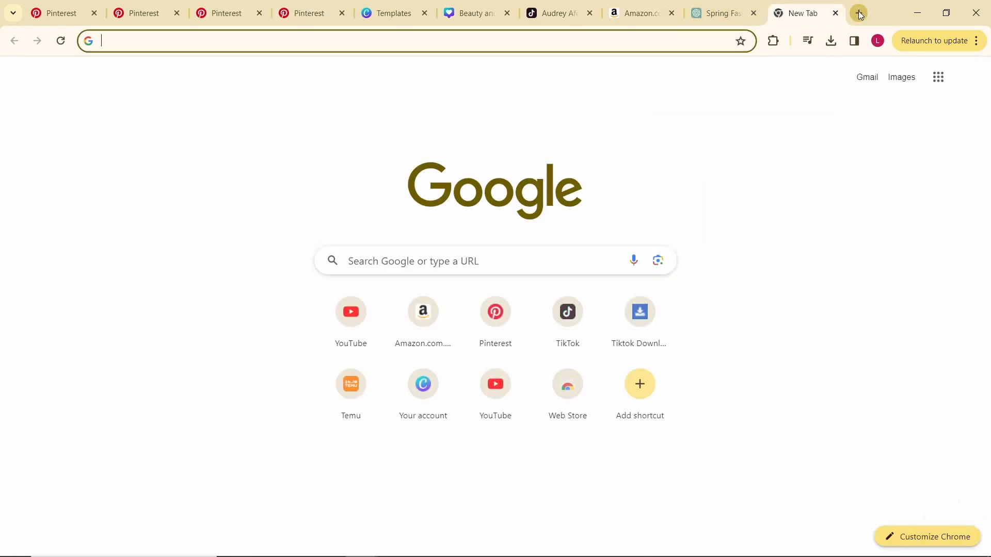
pyautogui.write('tiktok')
pyautogui.press('Return')
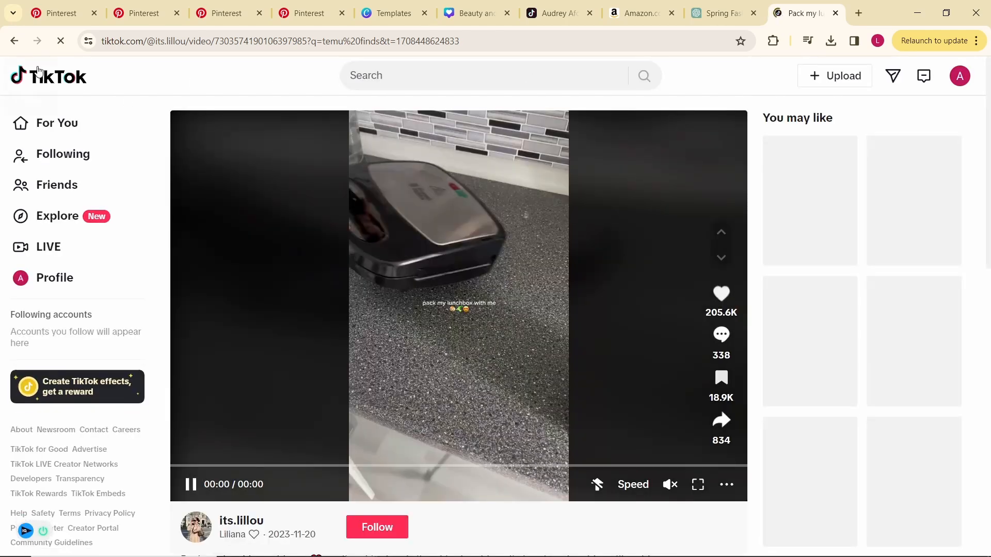
pyautogui.click(142, 86)
# - Search TikTok for "spring outfits"
pyautogui.click(384, 75)
pyautogui.write('sp')
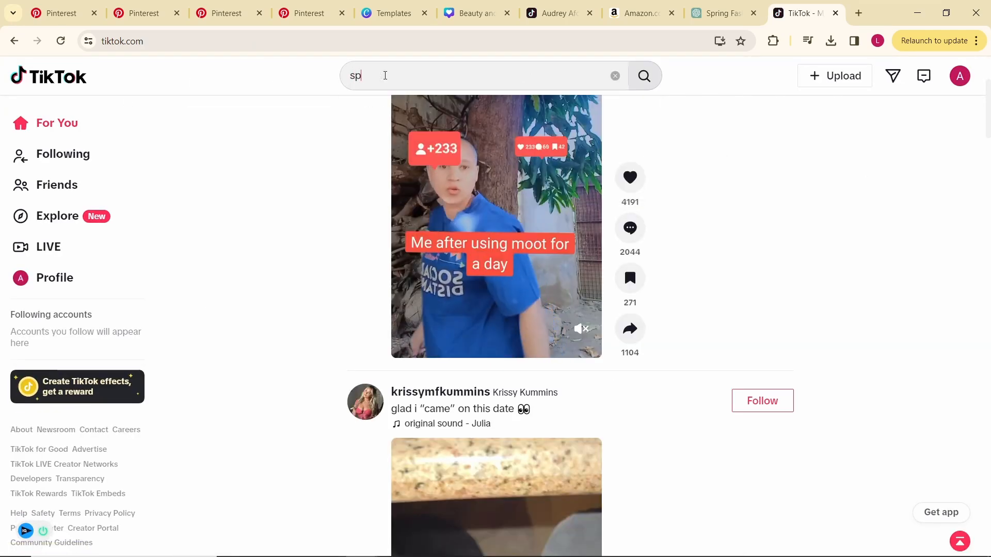
pyautogui.write('ring outfits')
pyautogui.press('Return')
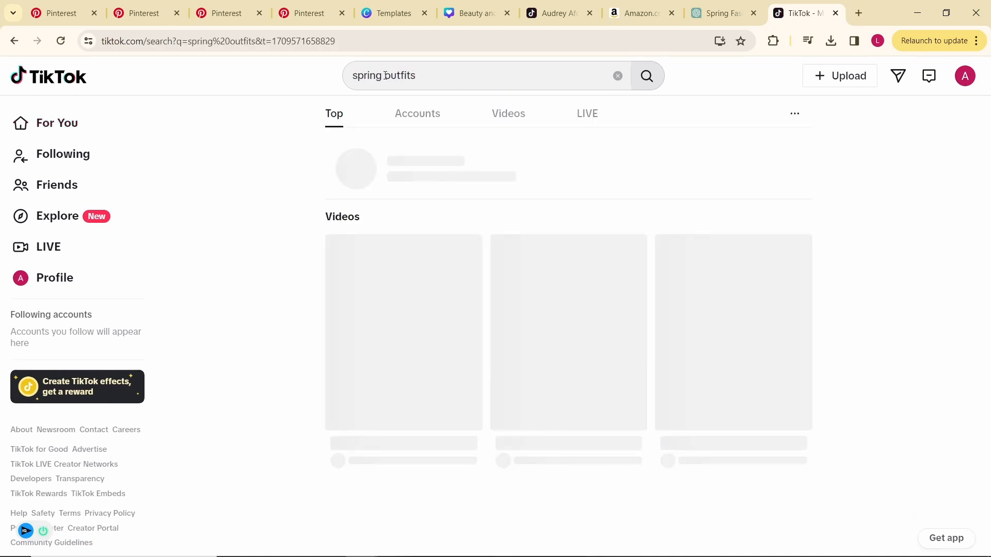
# - Browse the TikTok "spring outfits" results for suitable outfit videos
pyautogui.scroll(-7, 586, 167)
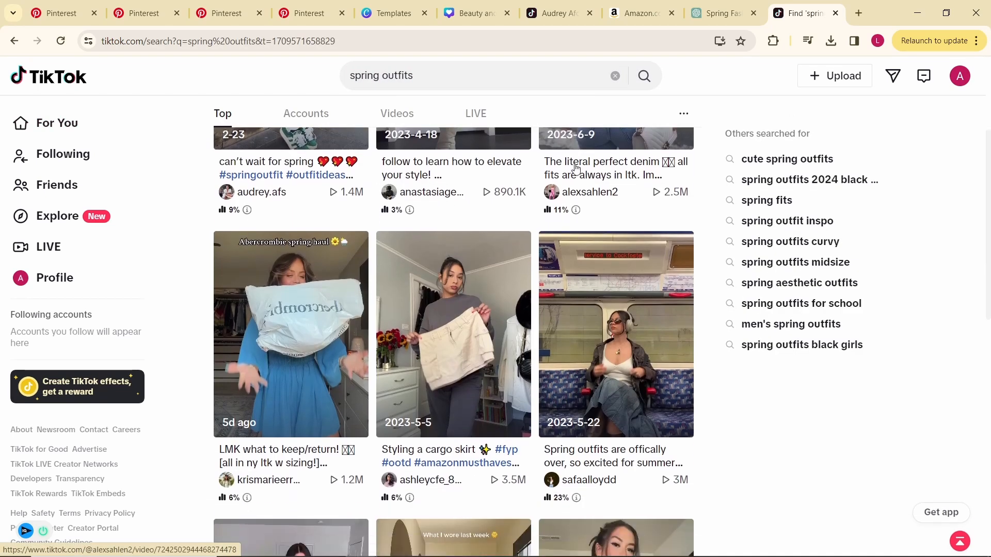
pyautogui.scroll(2, 439, 208)
pyautogui.scroll(-1, 574, 304)
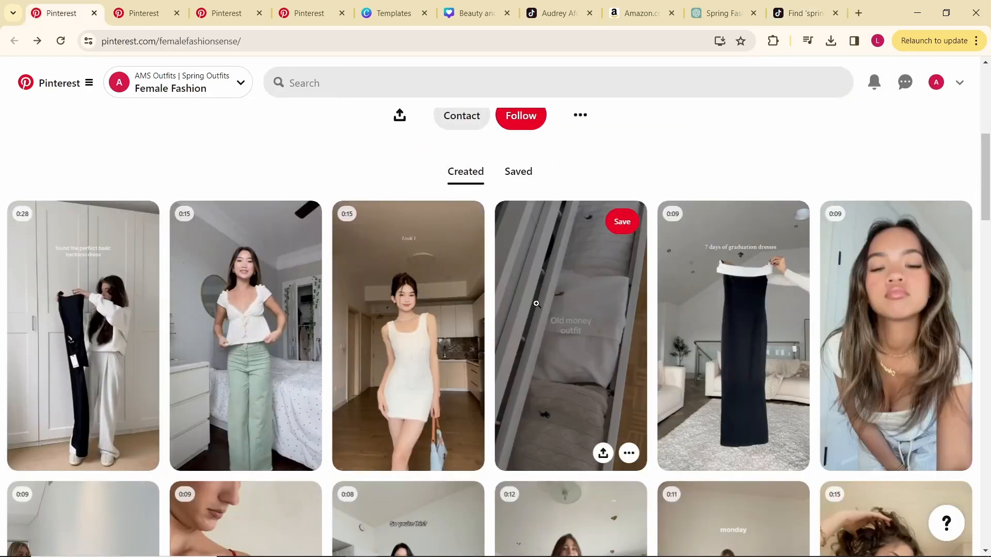
# - Switch to the Female Fashion profile on Pinterest and examine how its "School outfit | casual outfit ideas" pin credits the TikTok creator
pyautogui.scroll(-2, 536, 304)
pyautogui.click(584, 439)
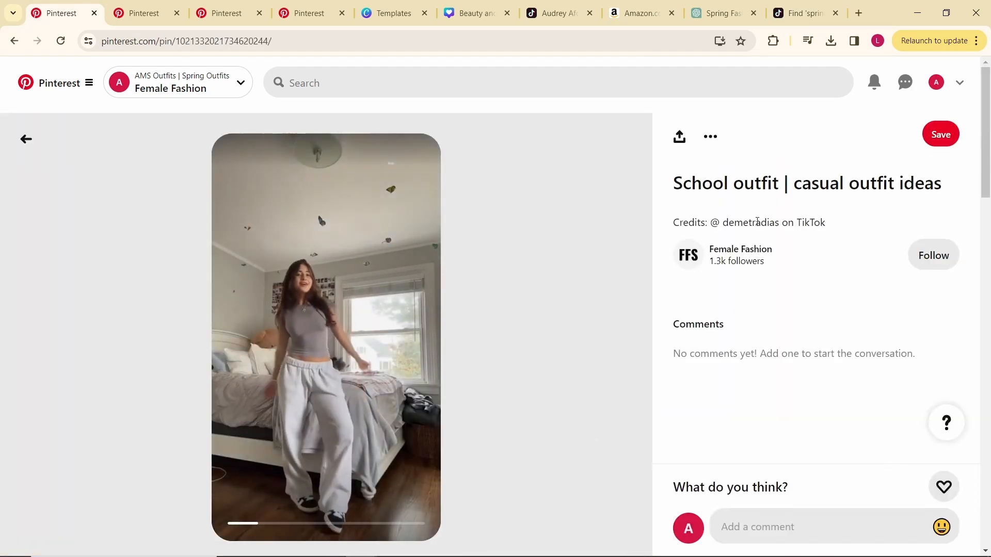
pyautogui.scroll(-4, 774, 283)
pyautogui.scroll(4, 774, 287)
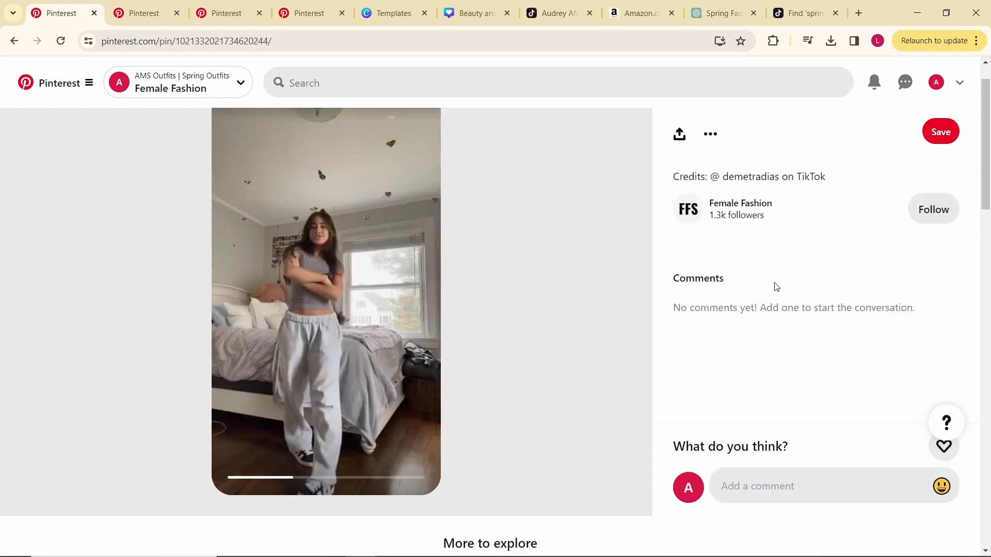
pyautogui.moveTo(675, 226); pyautogui.dragTo(836, 223)
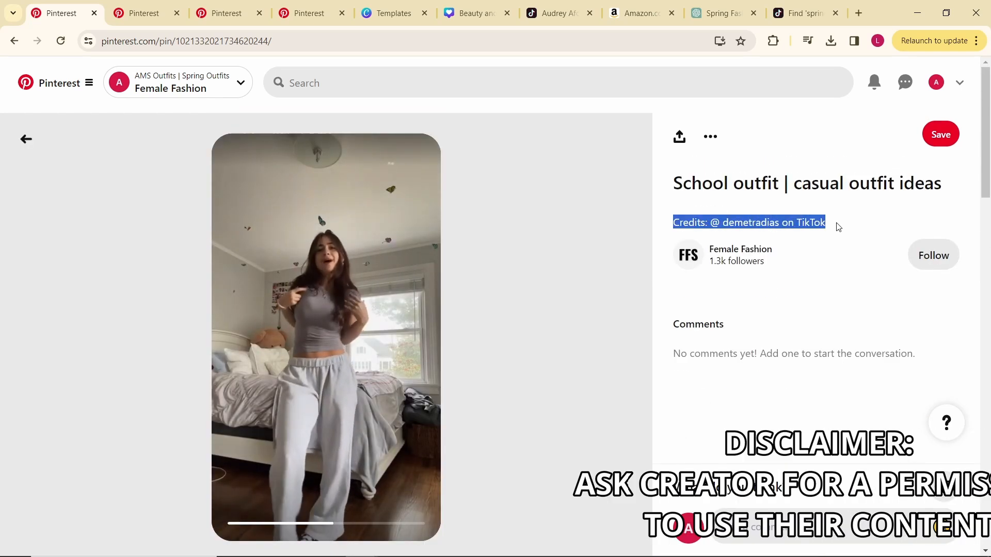
pyautogui.click(800, 236)
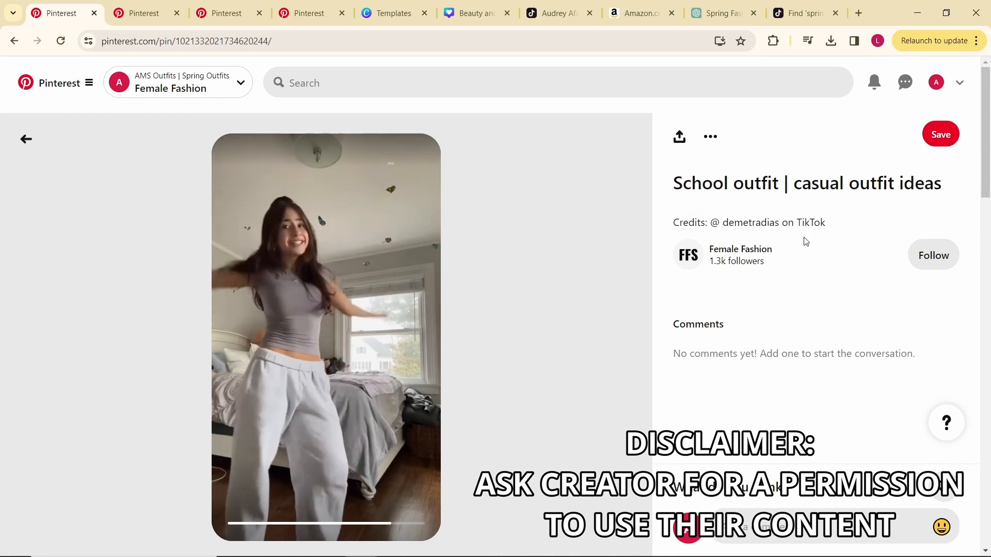
pyautogui.moveTo(809, 228); pyautogui.dragTo(712, 225)
pyautogui.click(804, 239)
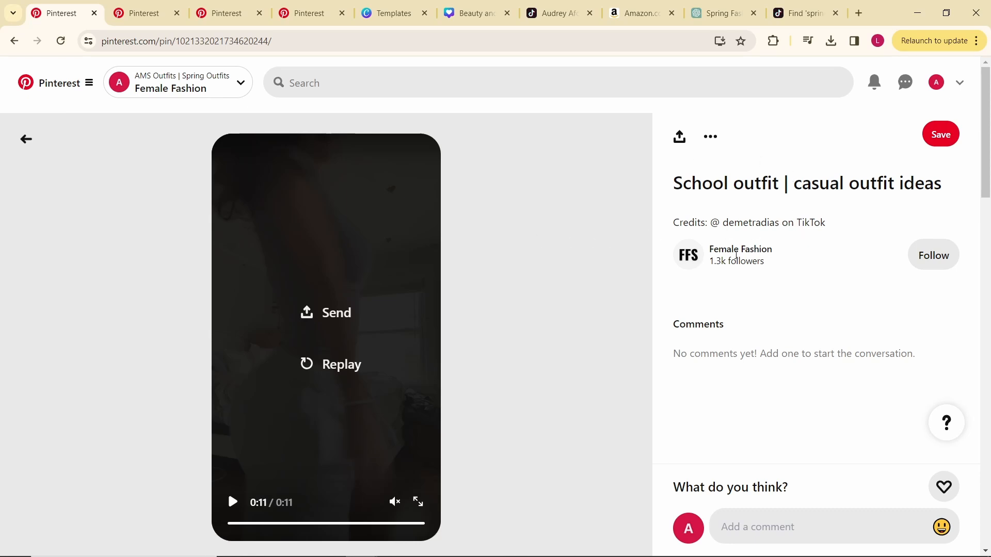
pyautogui.scroll(-1, 557, 281)
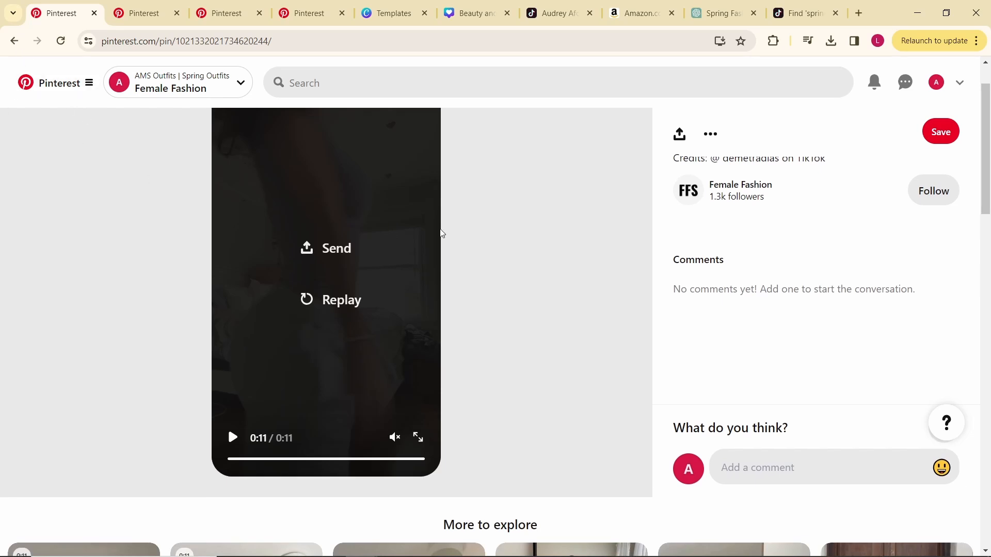
pyautogui.click(13, 41)
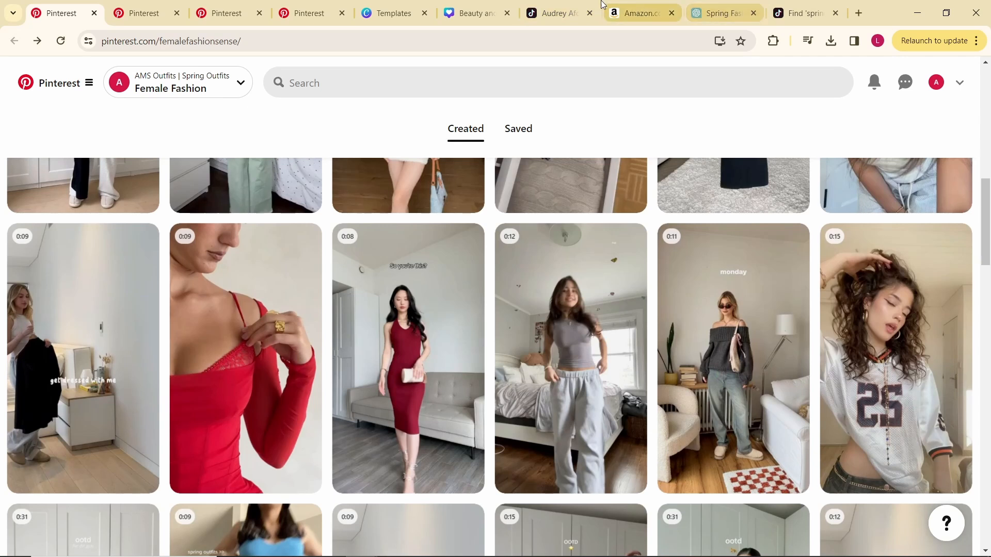
# - Switch to the already open TikTok video captioned "can't wait for spring" and copy its link
pyautogui.click(577, 5)
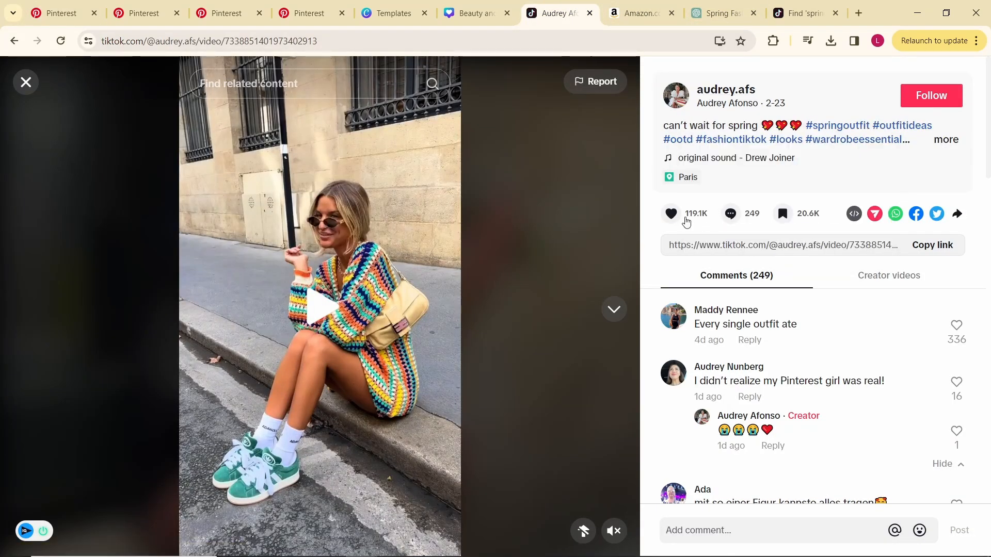
pyautogui.scroll(-1, 536, 244)
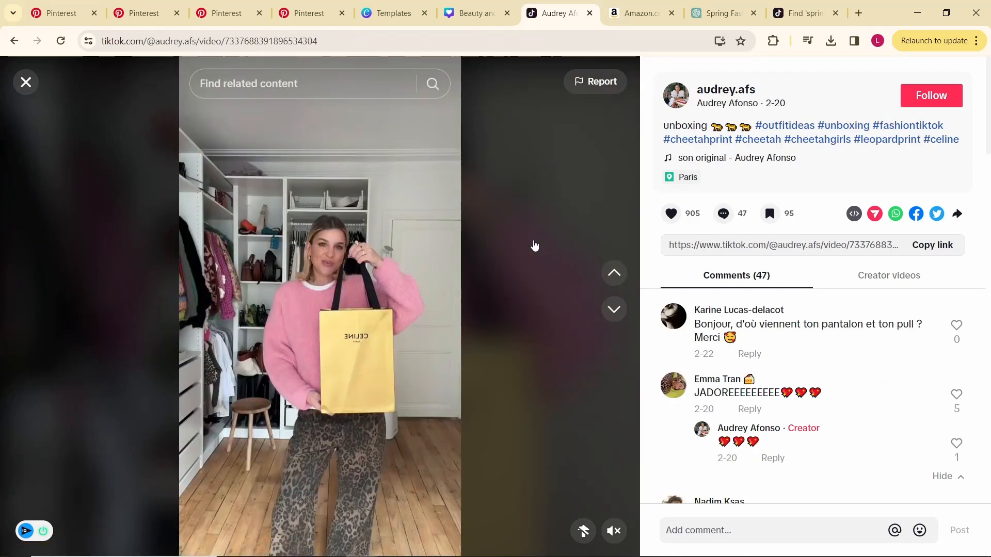
pyautogui.scroll(1, 533, 245)
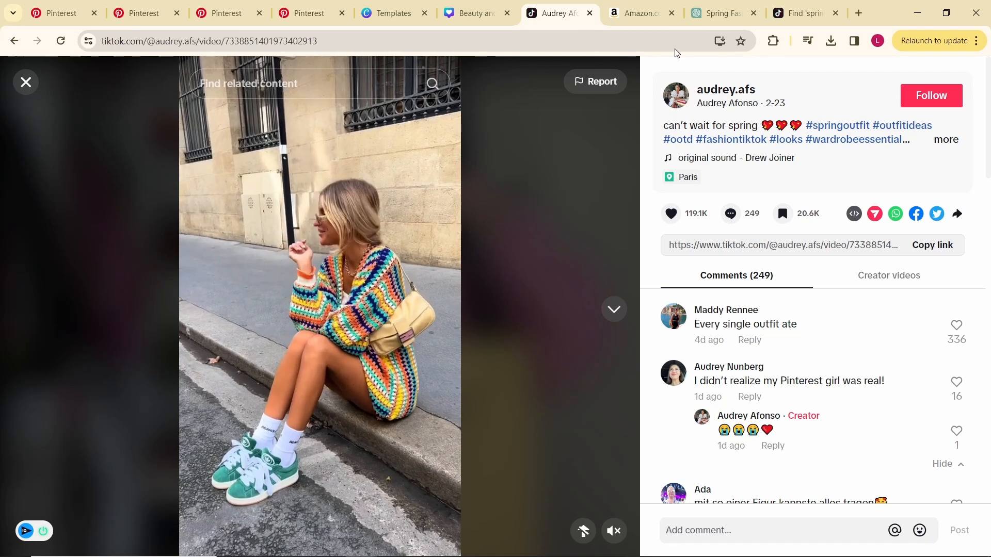
pyautogui.click(929, 251)
# - Open the TikTok downloader snaptik.app in a new browser tab
pyautogui.click(858, 13)
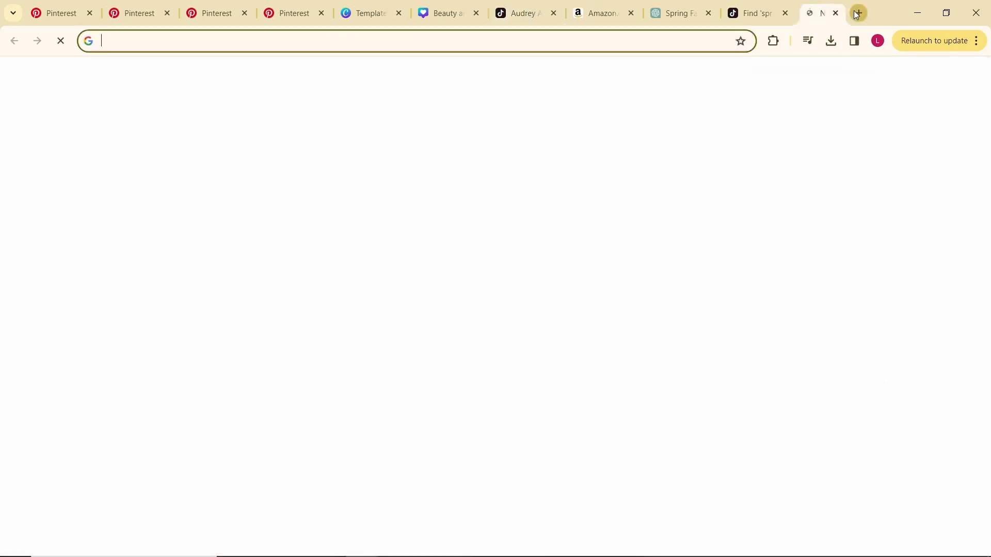
pyautogui.write('snapp')
pyautogui.press('BackSpace')
pyautogui.write('tt')
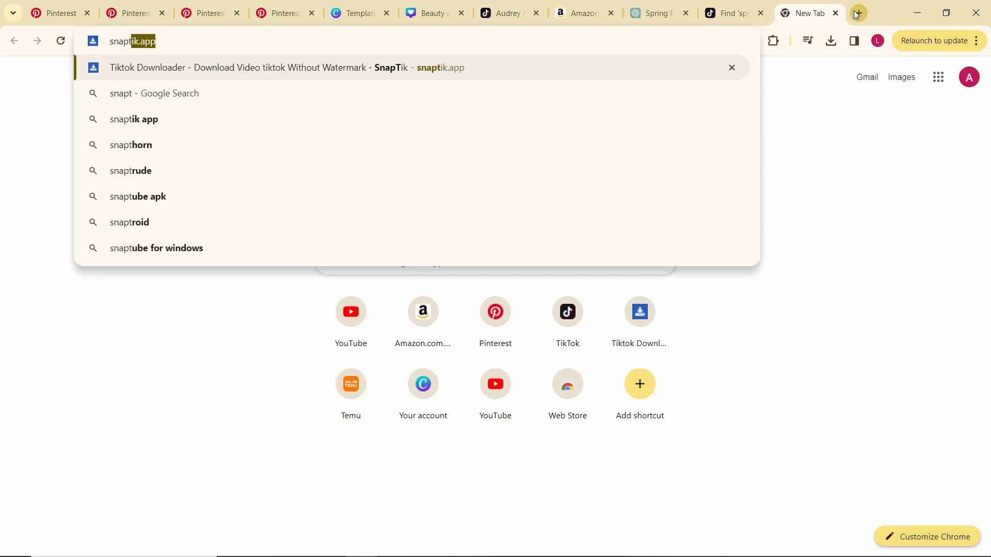
pyautogui.press('Return')
# - Fetch the copied TikTok link in SnapTik, download the video in standard quality and dismiss the ad
pyautogui.click(458, 259)
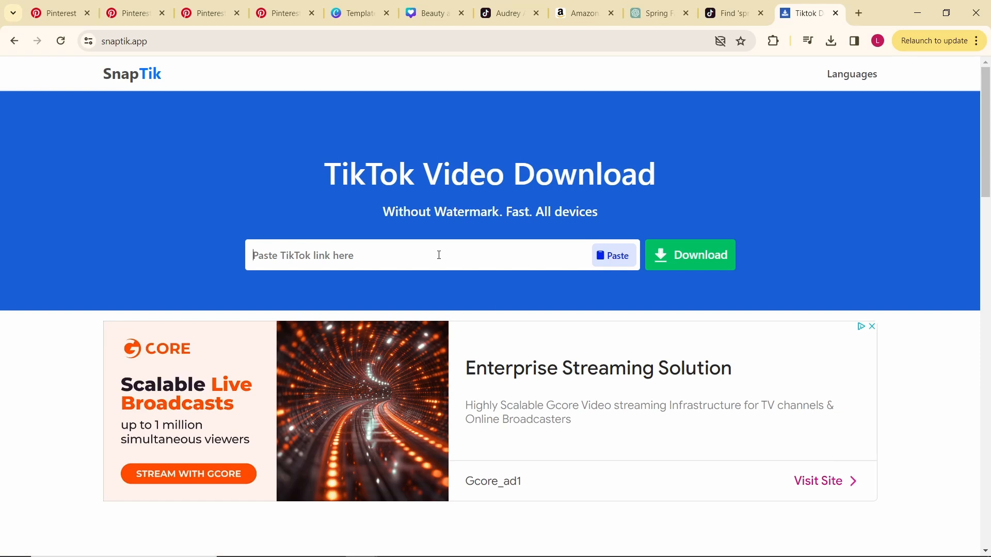
pyautogui.click(690, 257)
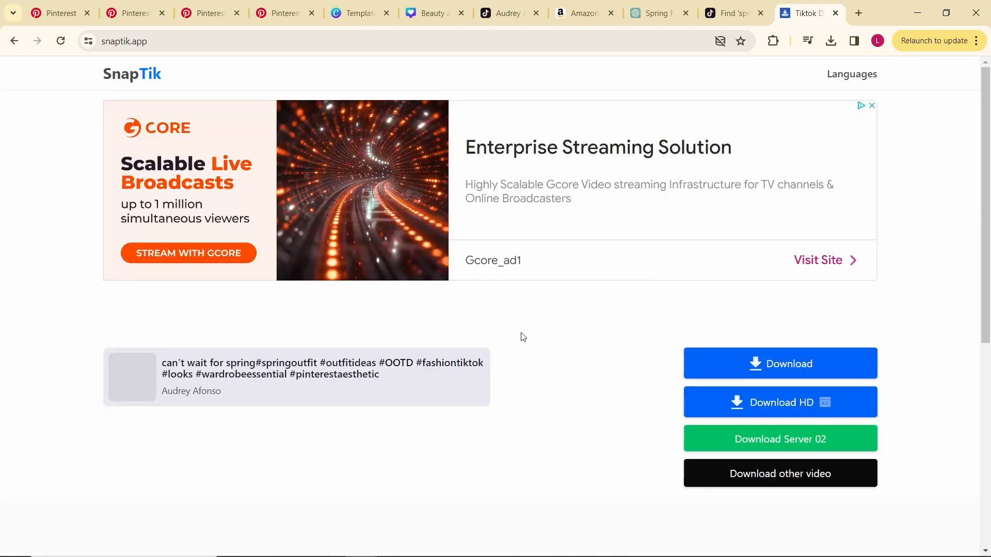
pyautogui.click(774, 364)
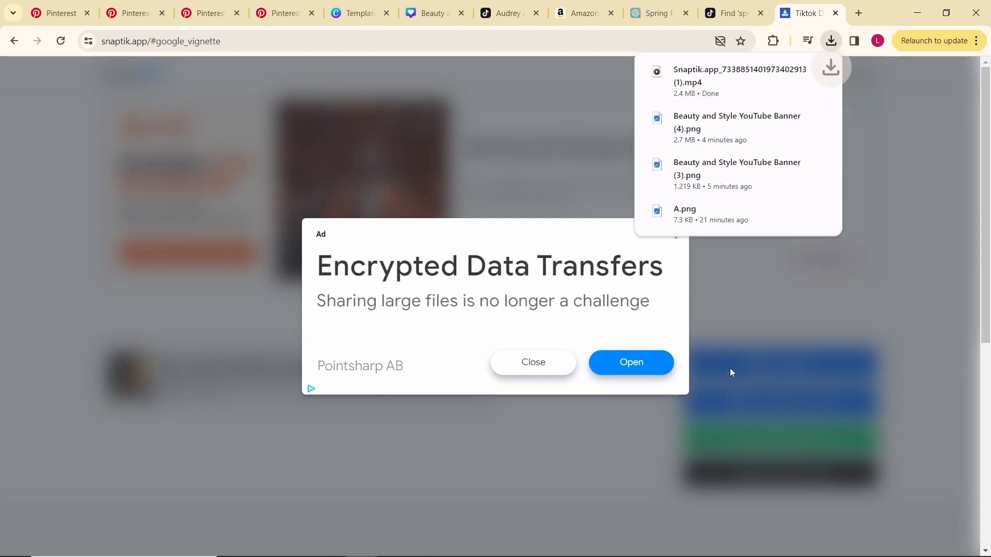
pyautogui.click(952, 198)
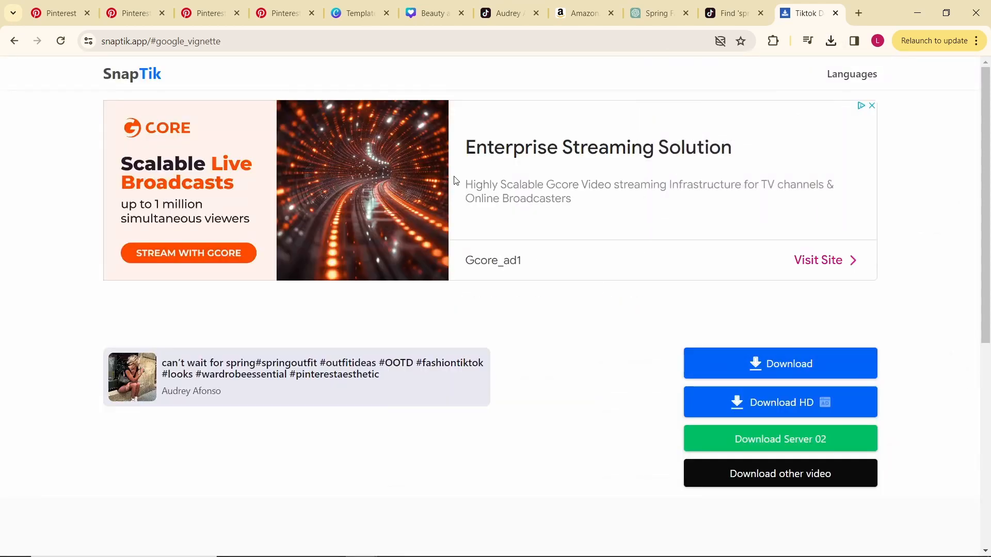
# - Start a new Pin for ad on the AMS Outfits Pinterest account and upload the downloaded SnapTik video
pyautogui.click(286, 14)
pyautogui.click(78, 88)
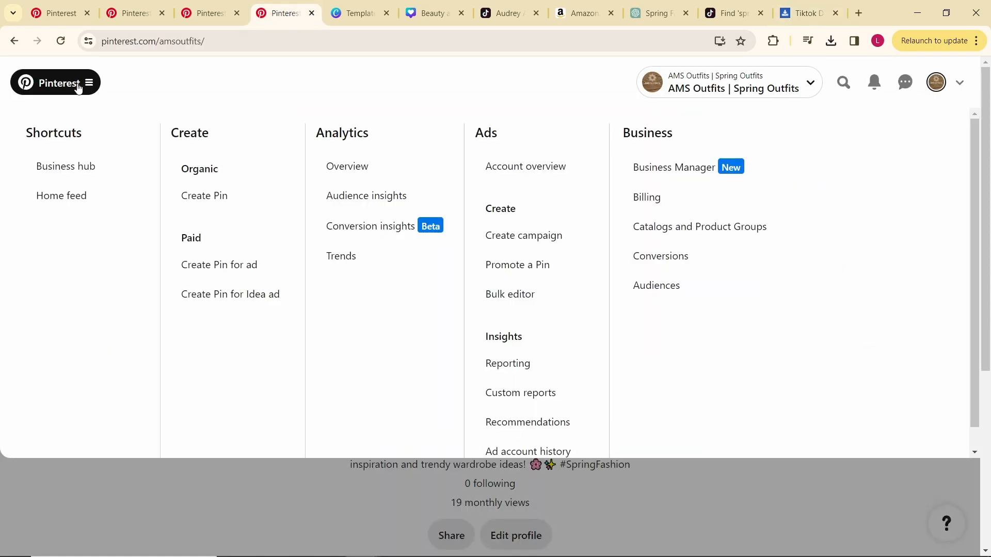
pyautogui.click(234, 273)
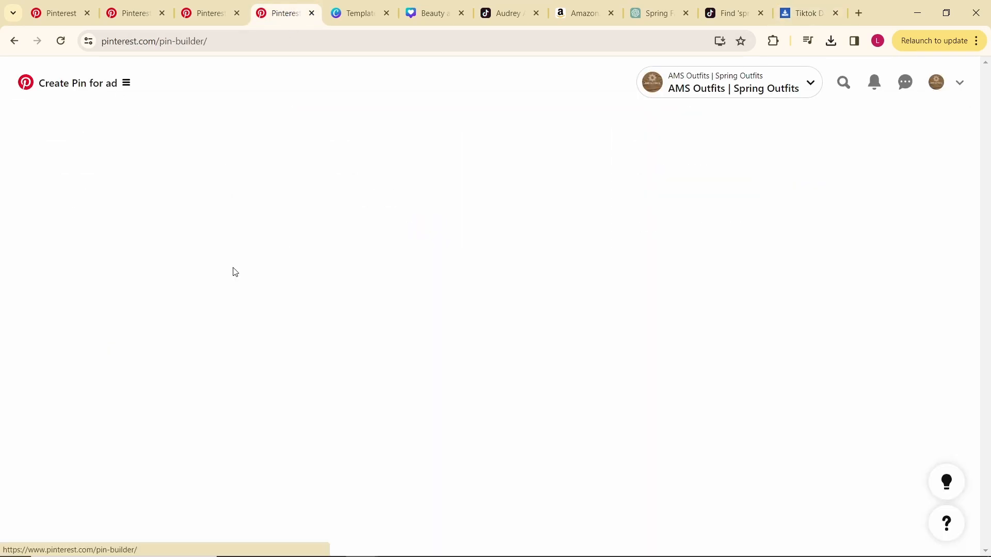
pyautogui.scroll(-1, 234, 267)
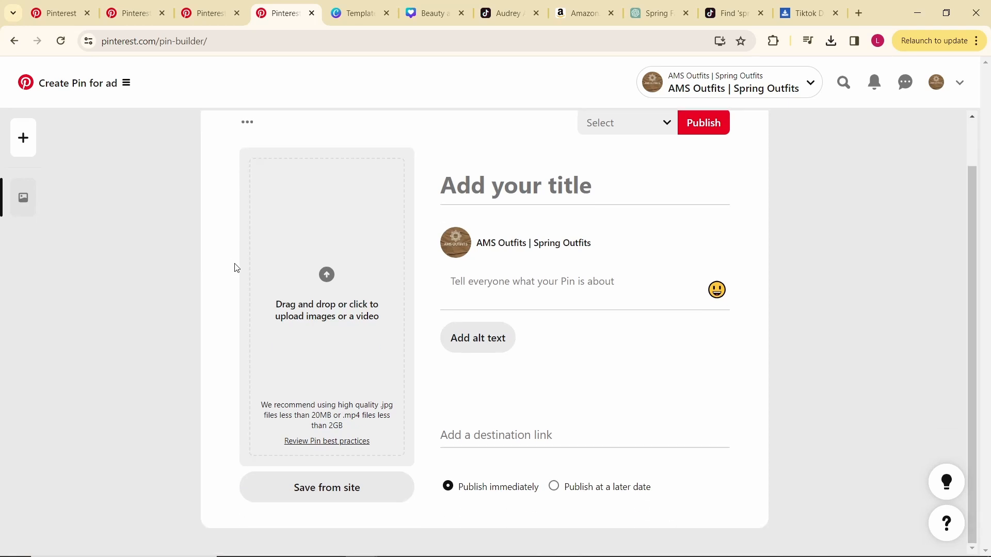
pyautogui.click(353, 285)
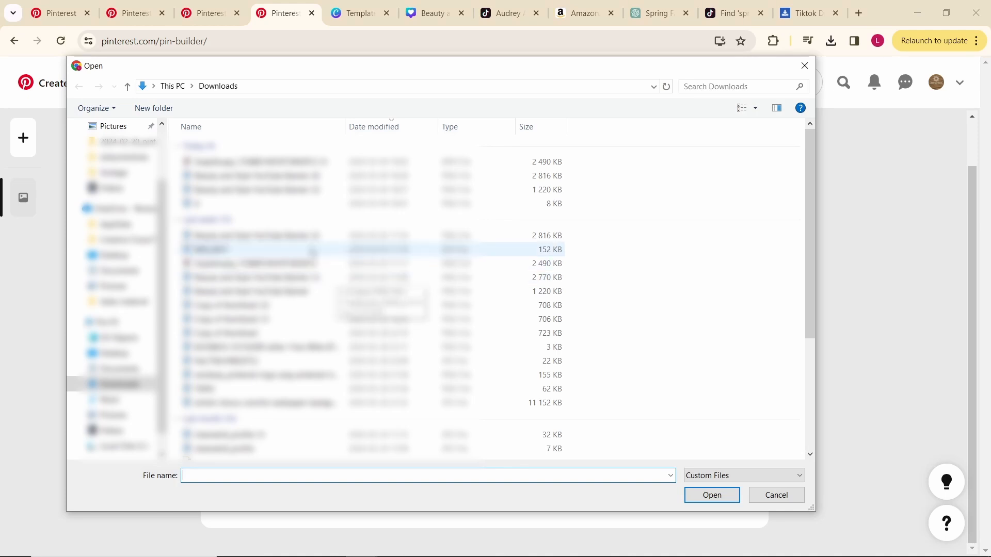
pyautogui.doubleClick(258, 161)
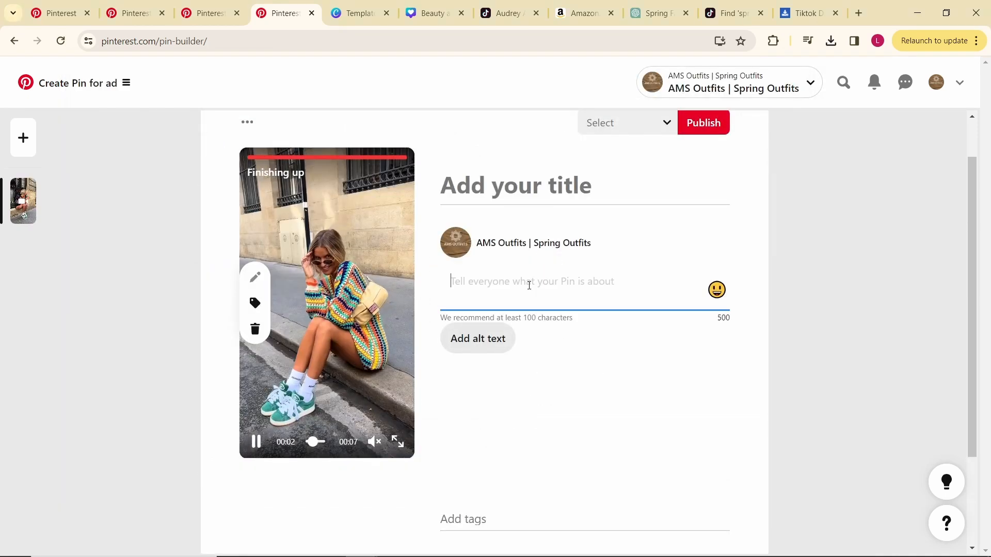
# - Look up the video creator's TikTok handle and enter "Credit: @" followed by that handle as the pin description
pyautogui.click(511, 194)
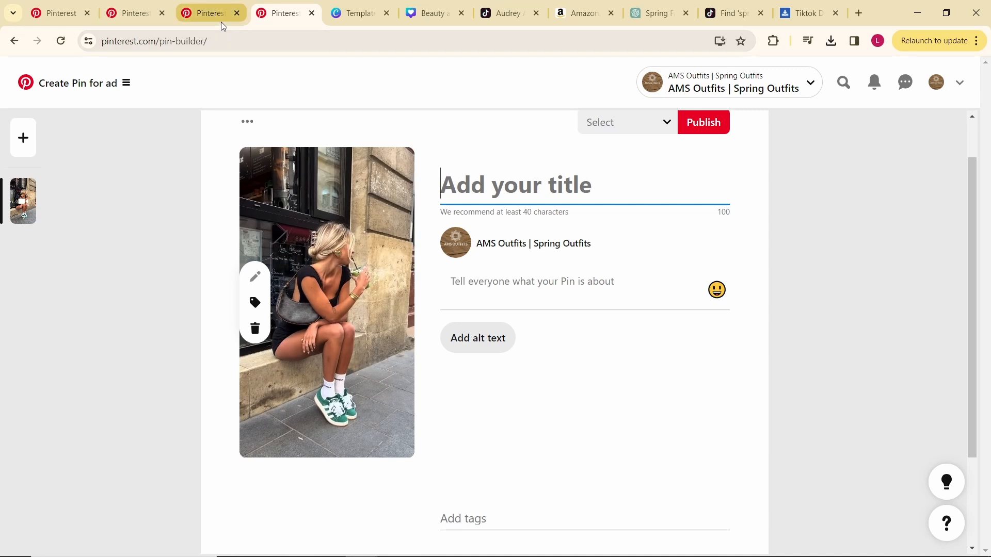
pyautogui.click(505, 5)
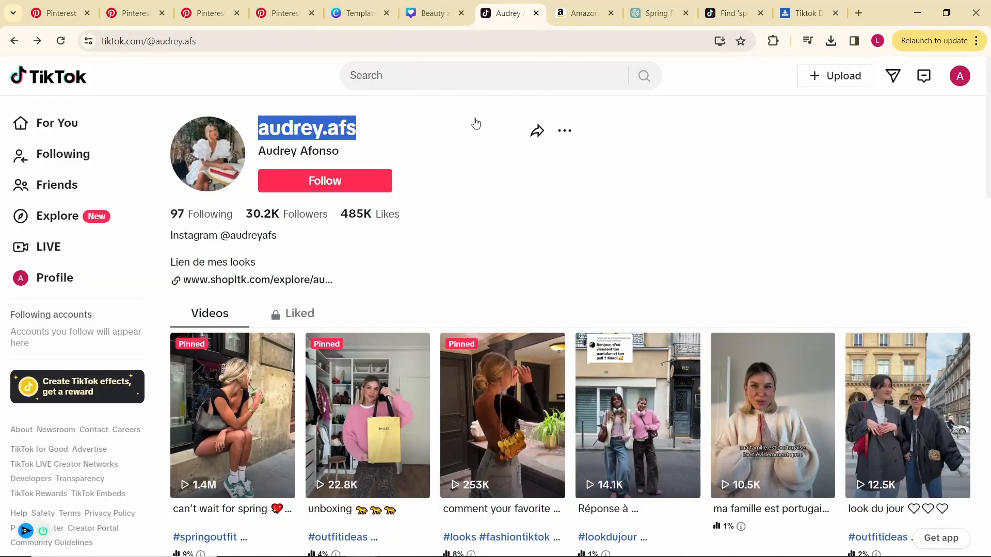
pyautogui.click(278, 14)
pyautogui.click(499, 281)
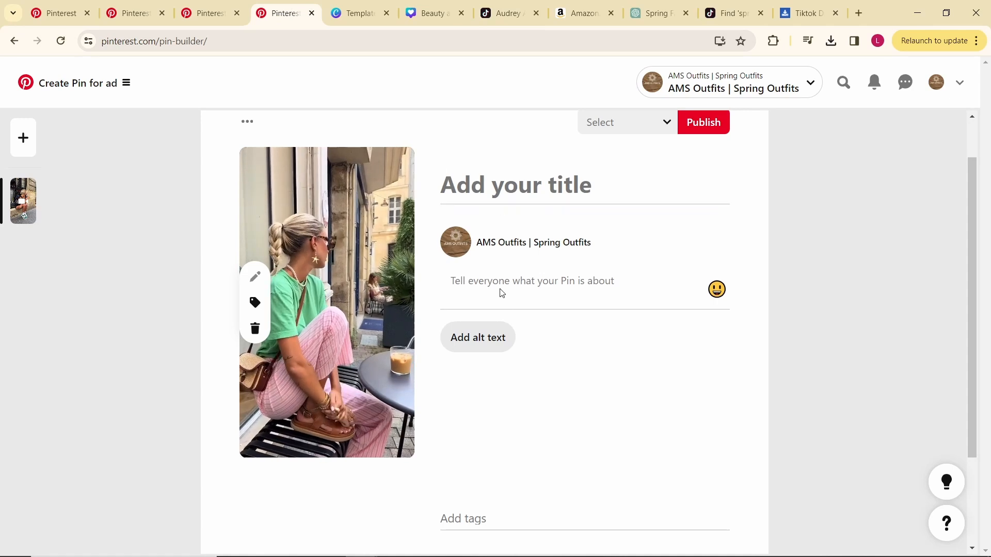
pyautogui.write('Credit')
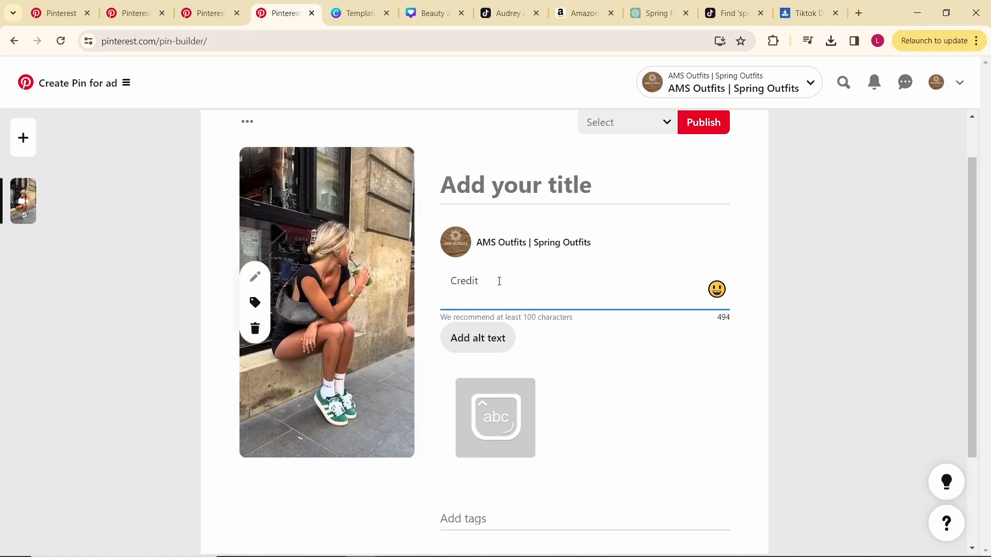
pyautogui.write(': @audrey.afs')
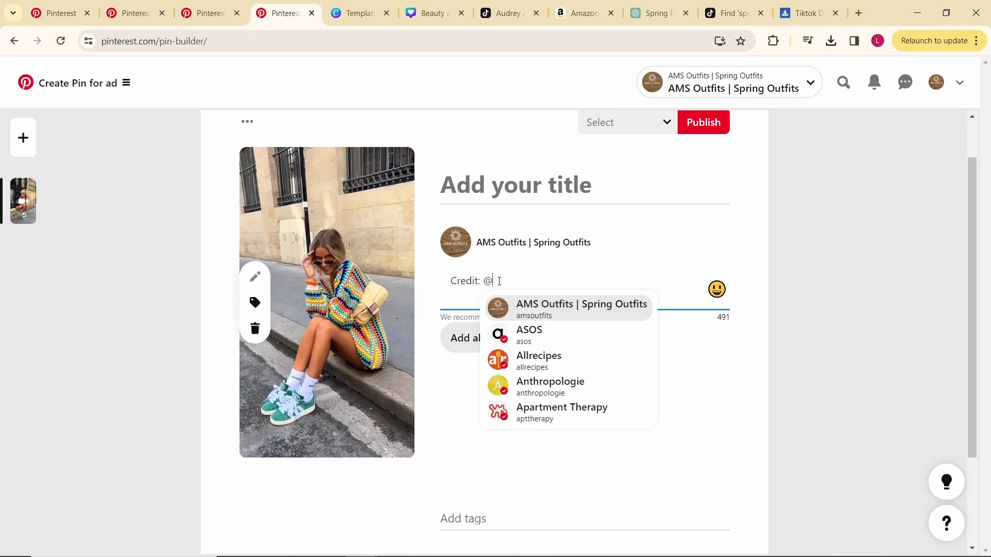
# - Copy the caption "can't wait for spring" with its three heart emojis from the TikTok video into the pin's title
pyautogui.click(509, 13)
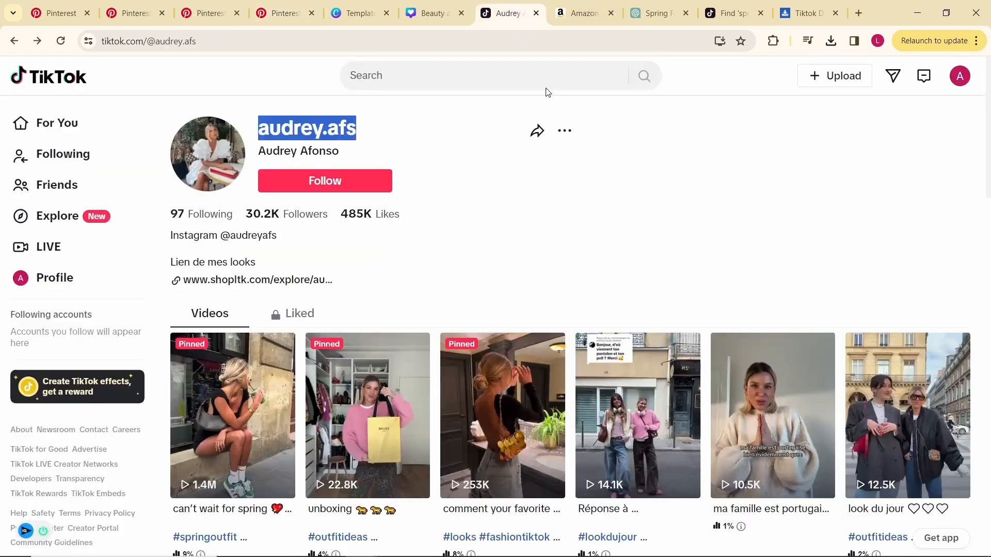
pyautogui.click(254, 408)
pyautogui.moveTo(803, 125); pyautogui.dragTo(664, 125)
pyautogui.rightClick(666, 126)
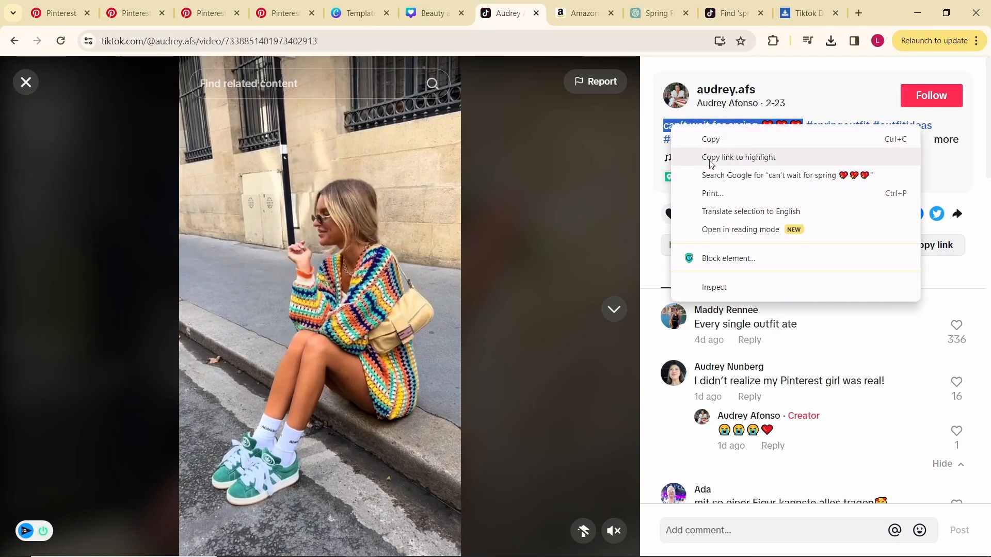
pyautogui.click(684, 139)
pyautogui.click(258, 6)
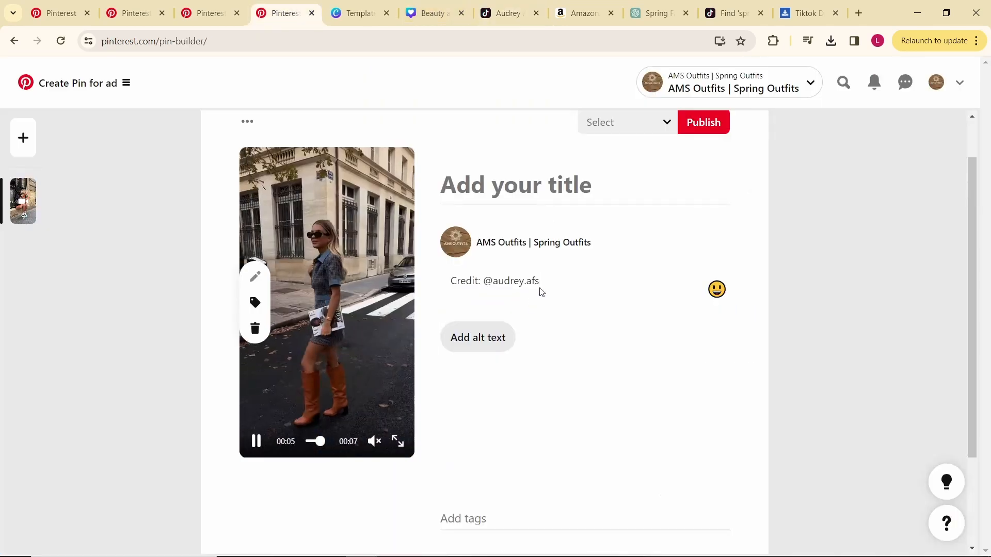
pyautogui.click(547, 188)
pyautogui.rightClick(548, 193)
pyautogui.click(587, 319)
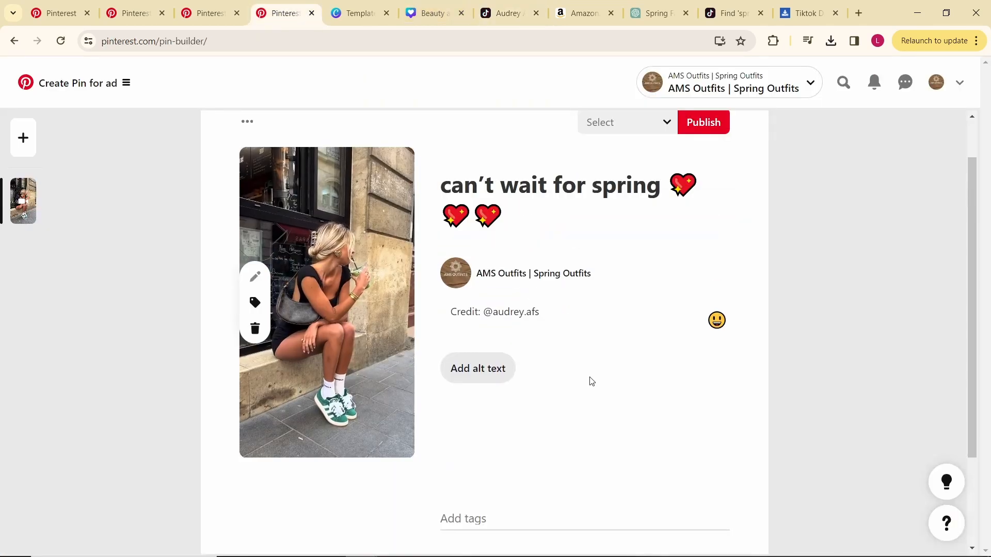
# - Tag the pin with Spring Outfit and Casual Spring Outfit
pyautogui.scroll(-2, 495, 392)
pyautogui.write('spring outfi')
pyautogui.click(564, 281)
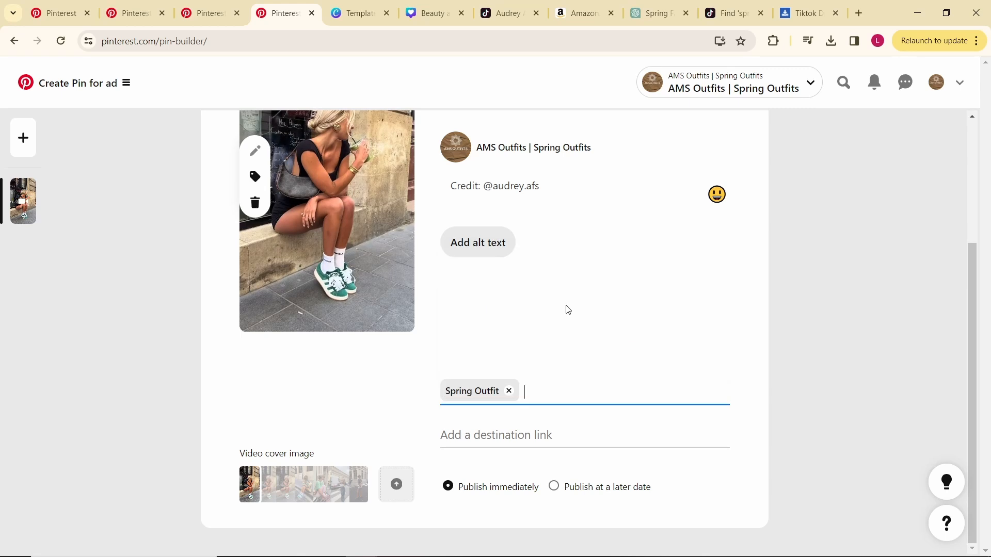
pyautogui.write('spring outfi')
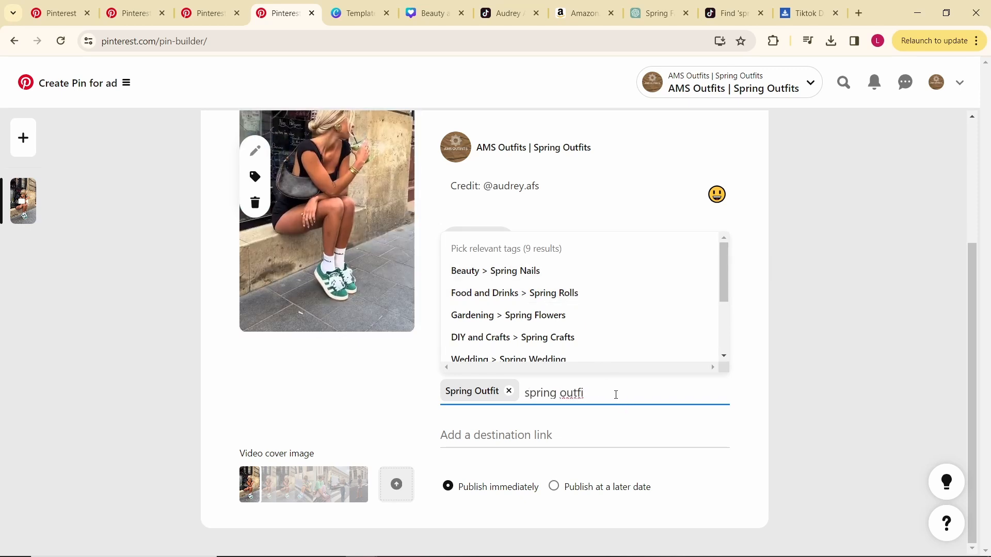
pyautogui.click(603, 296)
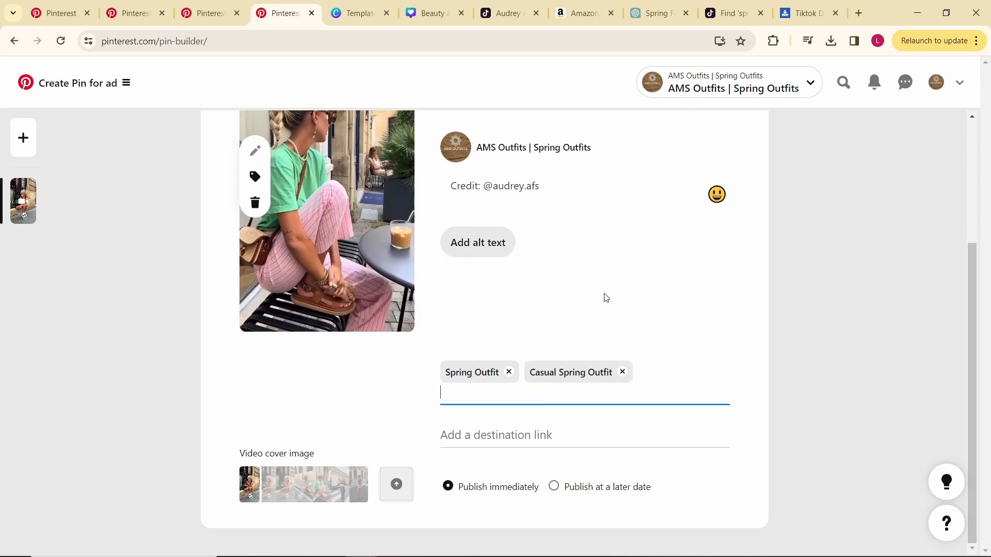
# - Review the Amazon Associates program page, covering how to sign up, recommend and earn, and the Frequently Asked Questions
pyautogui.click(568, 437)
pyautogui.click(832, 358)
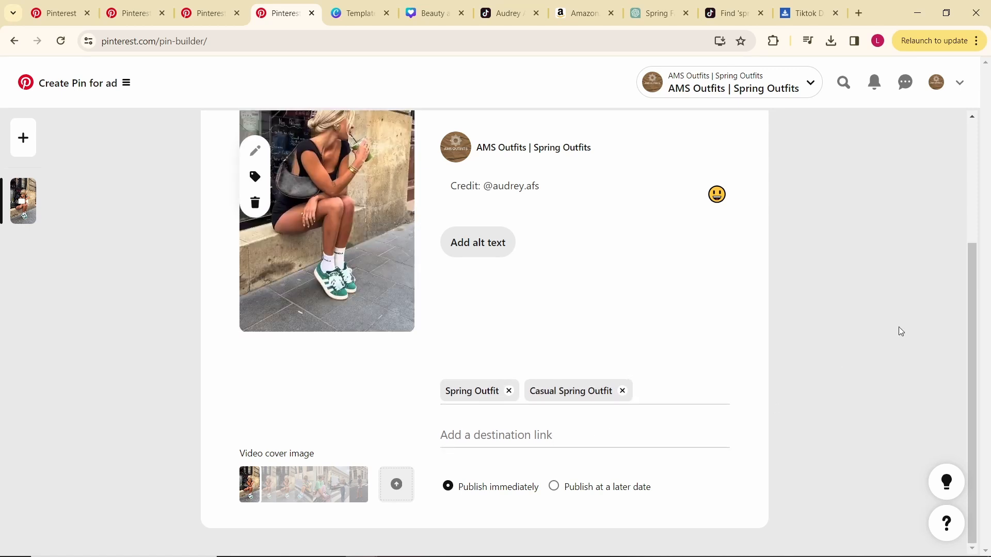
pyautogui.click(583, 13)
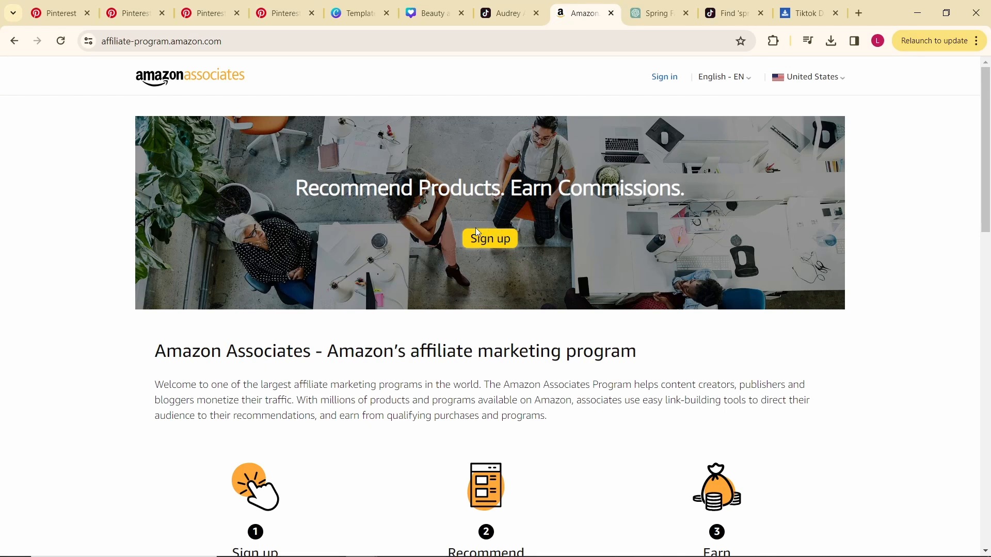
pyautogui.scroll(-3, 476, 228)
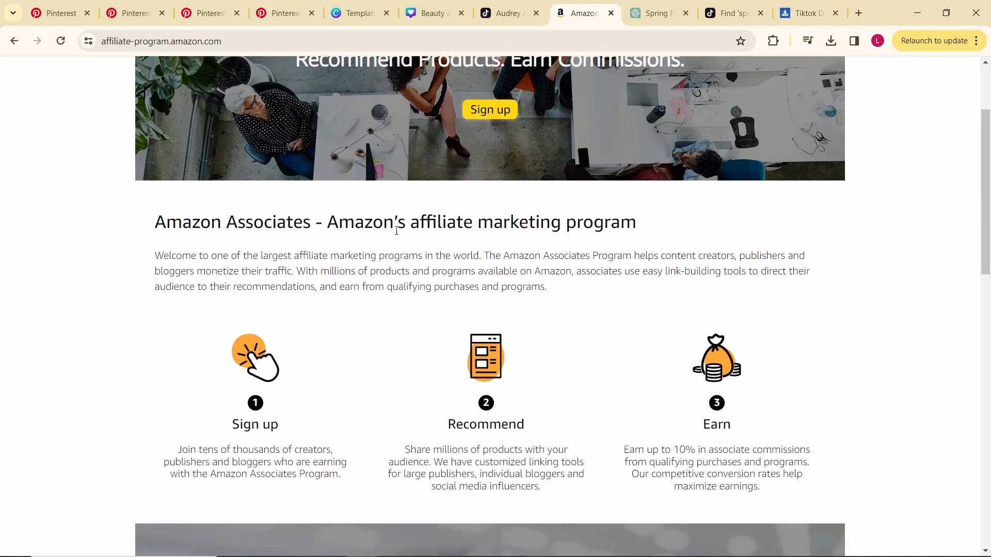
pyautogui.scroll(-3, 378, 224)
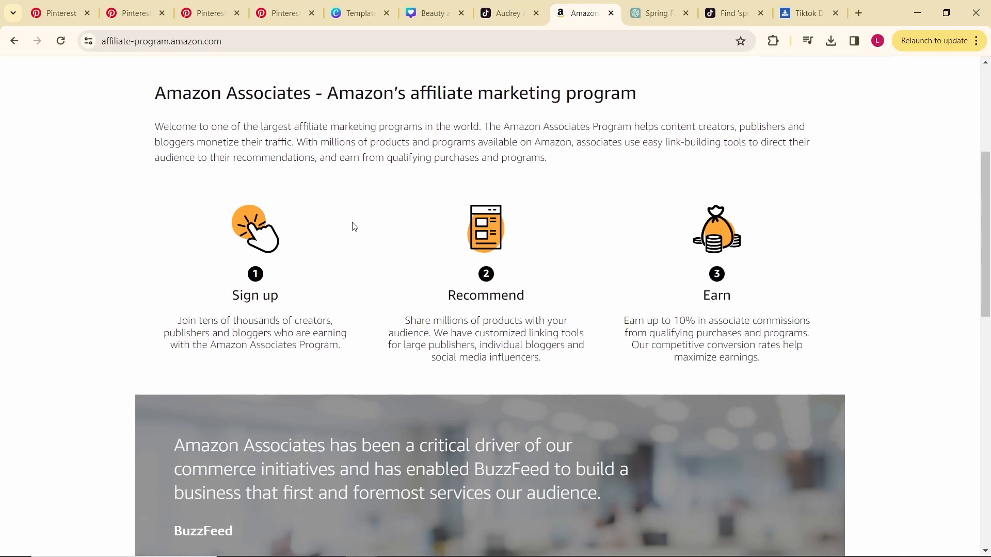
pyautogui.scroll(-5, 354, 223)
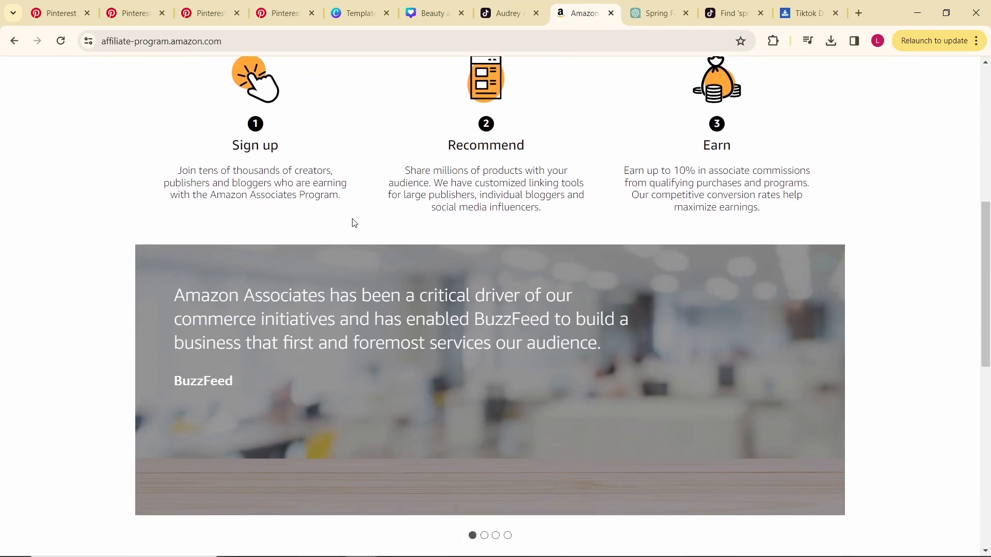
pyautogui.scroll(-3, 354, 223)
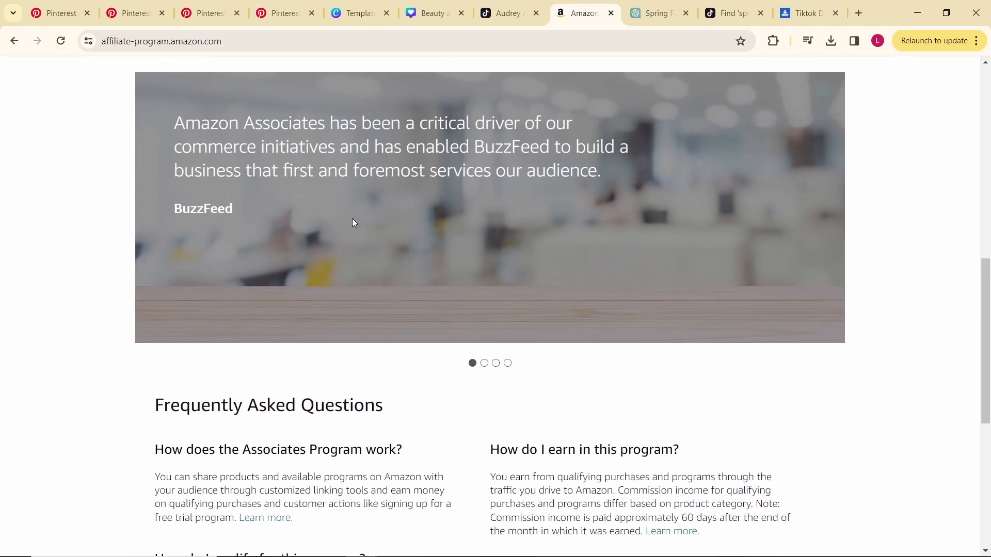
pyautogui.scroll(-5, 354, 223)
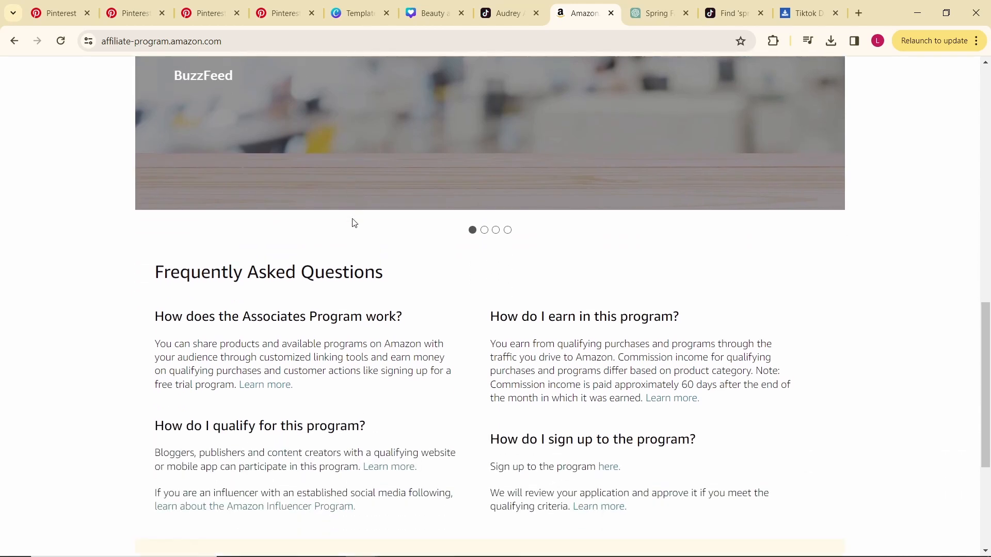
pyautogui.scroll(11, 354, 223)
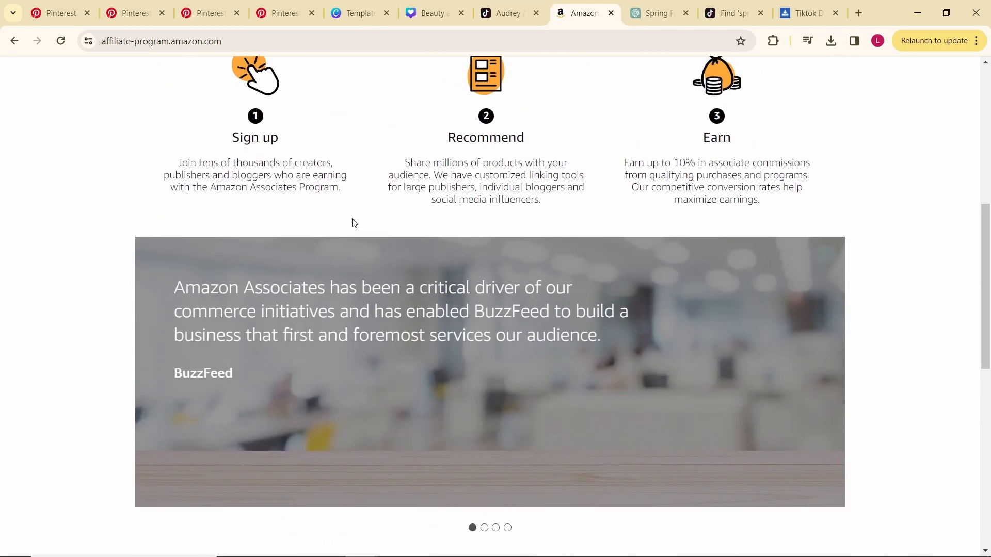
pyautogui.scroll(9, 384, 227)
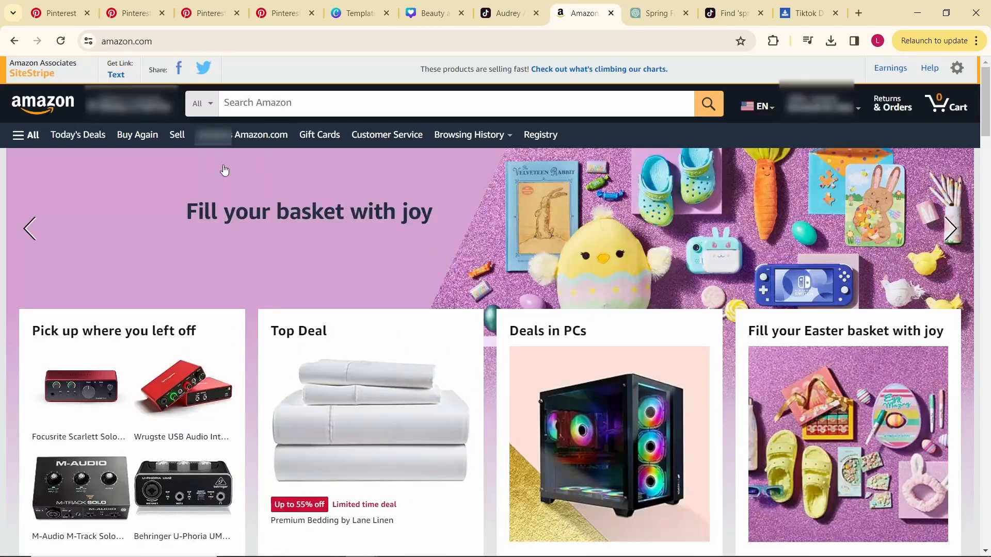
# - Search Amazon for "spring outfits" and open the Dokotoo women's printed wide-leg overalls jumpsuit
pyautogui.click(277, 102)
pyautogui.write('s')
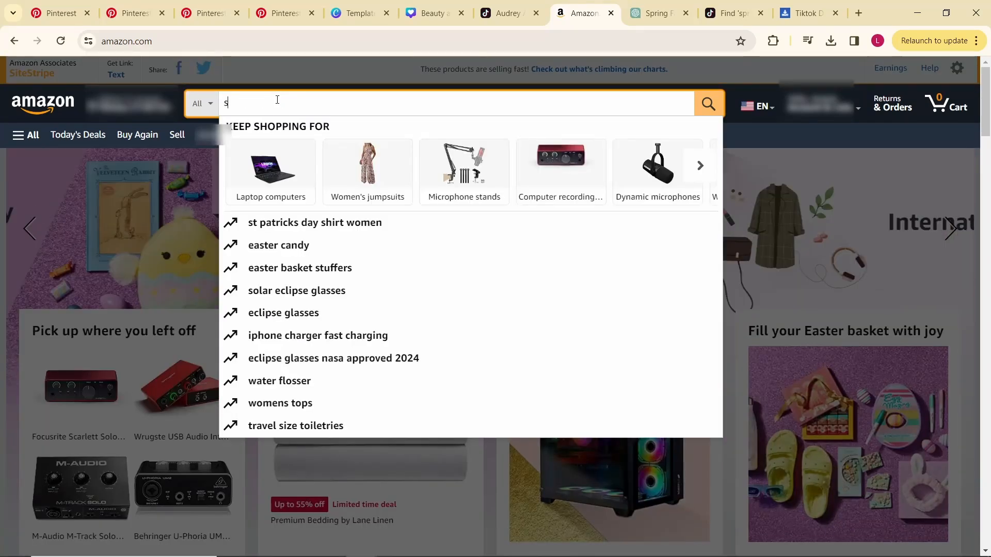
pyautogui.write('pring outfits')
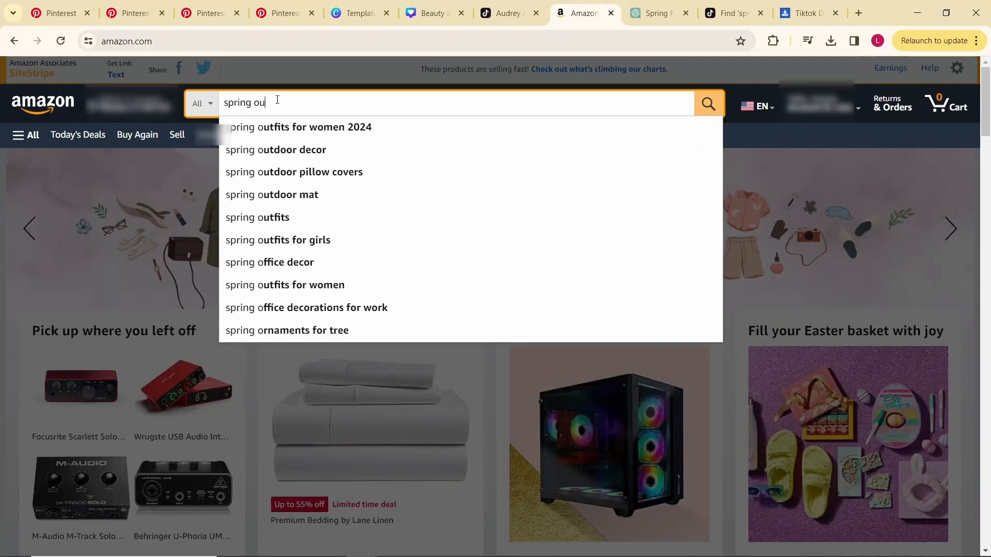
pyautogui.press('Return')
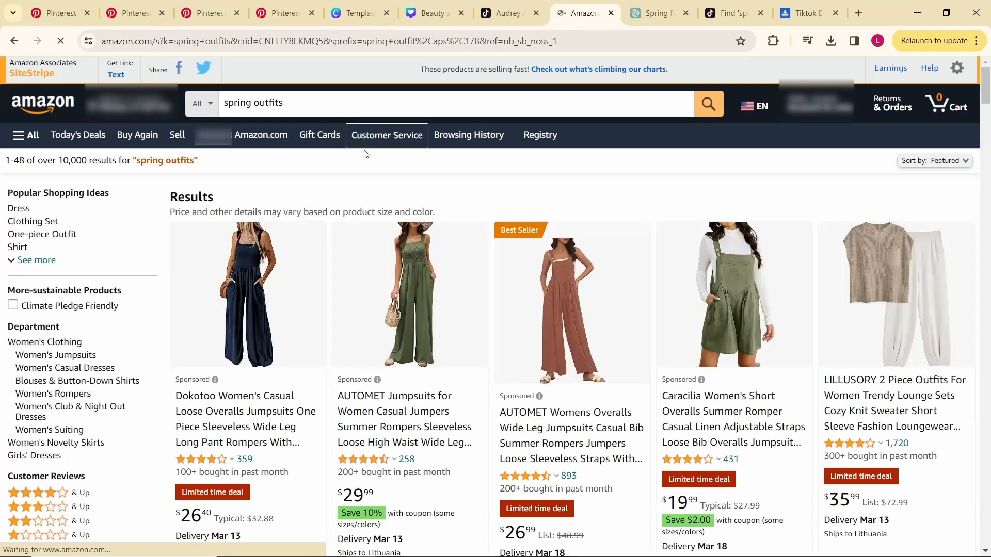
pyautogui.scroll(-3, 493, 216)
pyautogui.scroll(-4, 490, 214)
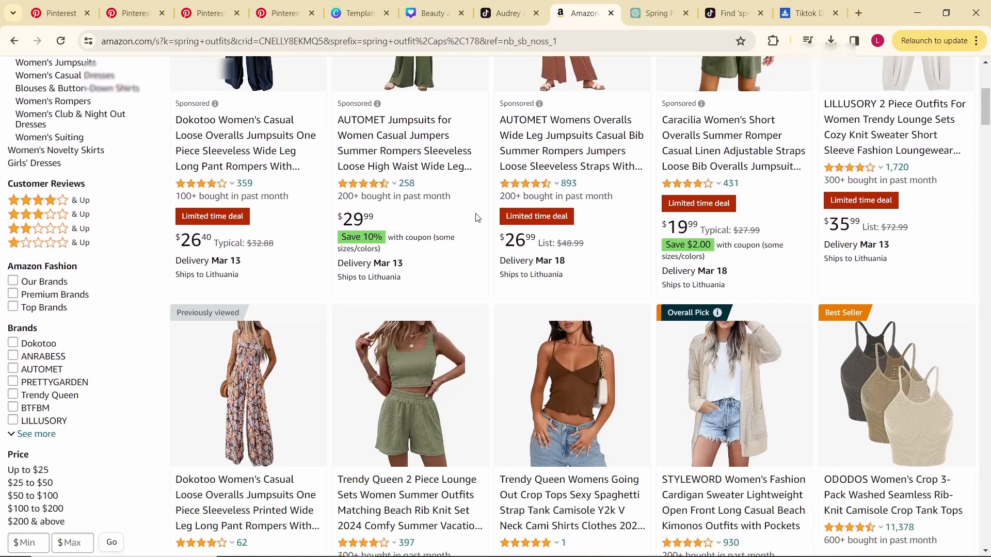
pyautogui.click(227, 336)
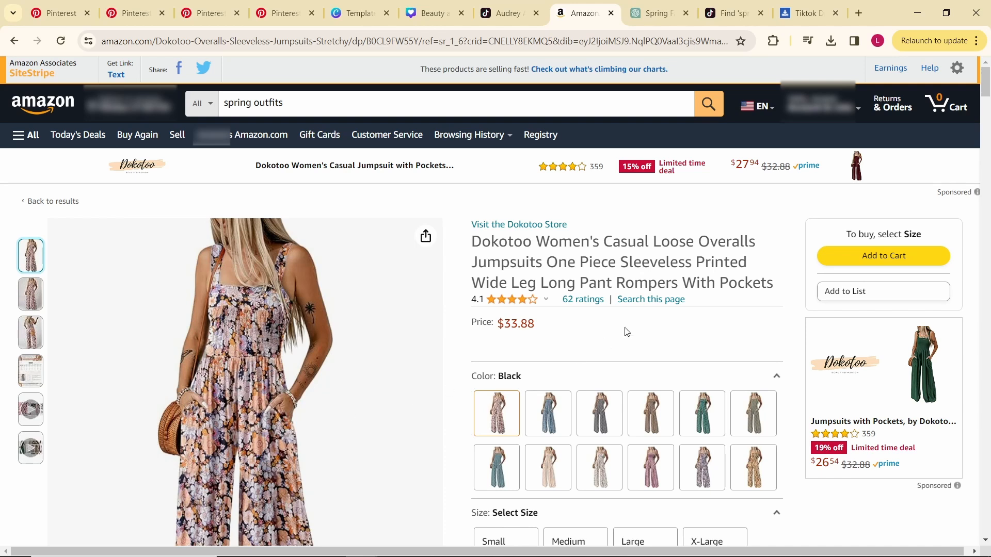
# - Generate a short affiliate text link for the Dokotoo printed jumpsuit and copy it
pyautogui.scroll(-2, 627, 331)
pyautogui.scroll(2, 619, 312)
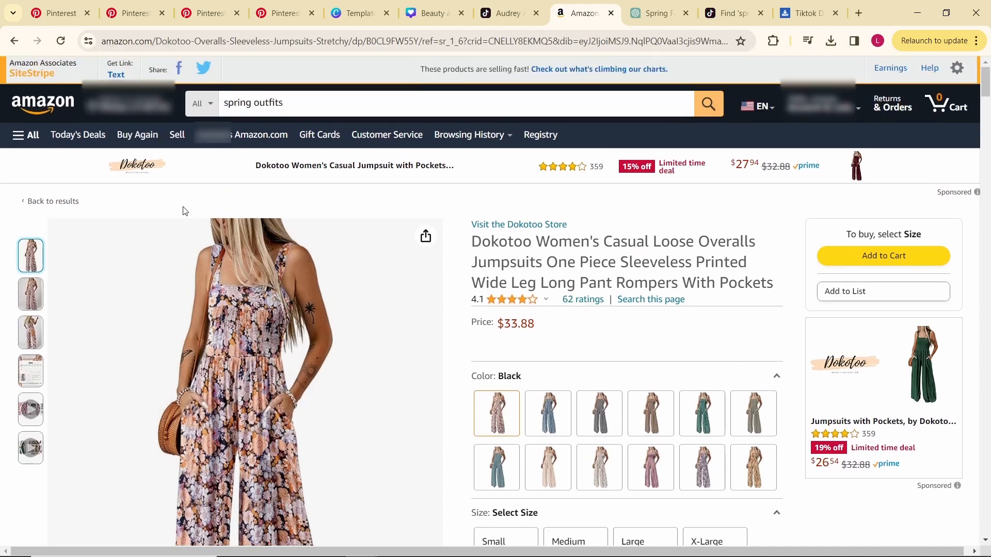
pyautogui.click(112, 75)
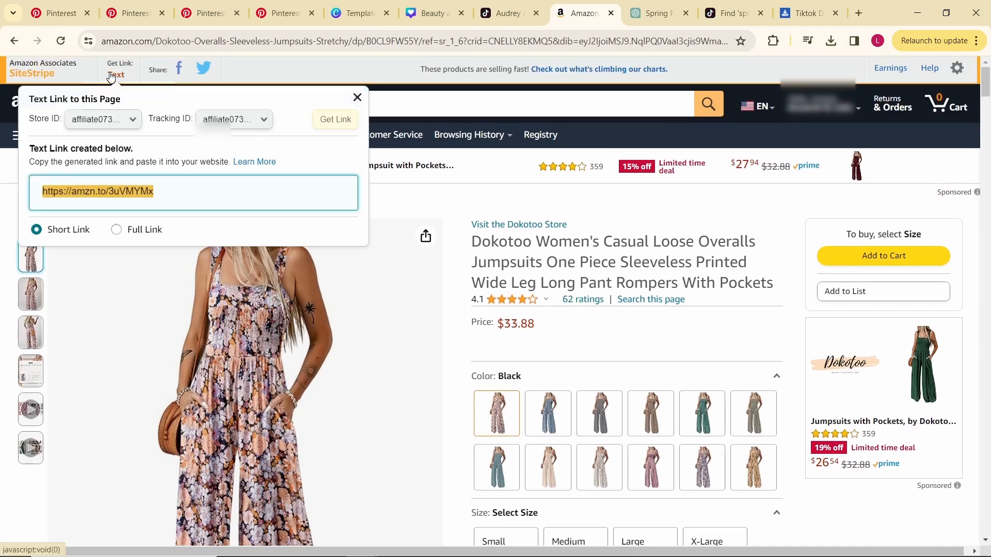
pyautogui.rightClick(129, 195)
pyautogui.click(170, 207)
pyautogui.click(538, 198)
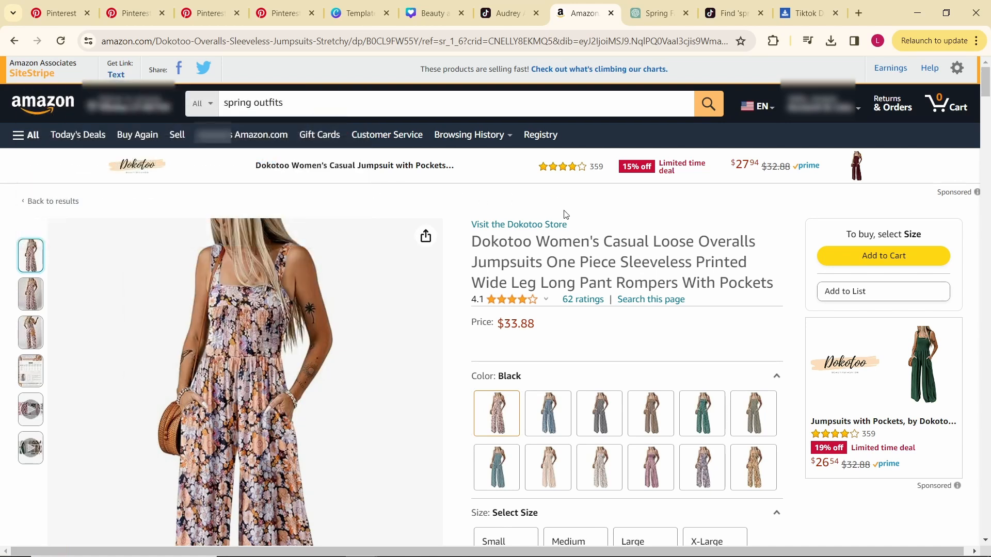
# - Look over the jumpsuit's product details, return to the spring outfits results and browse the other clothing items
pyautogui.scroll(-3, 743, 260)
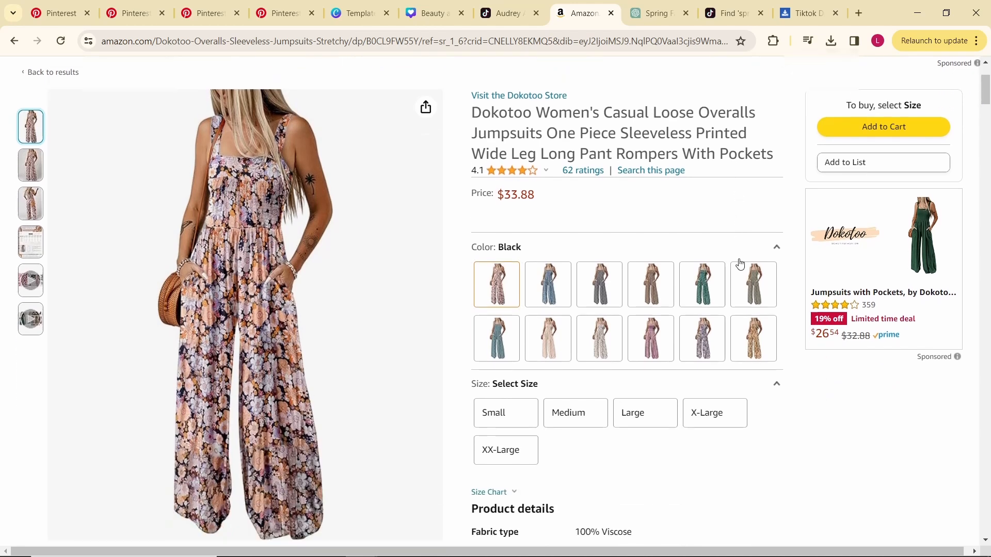
pyautogui.scroll(-2, 764, 272)
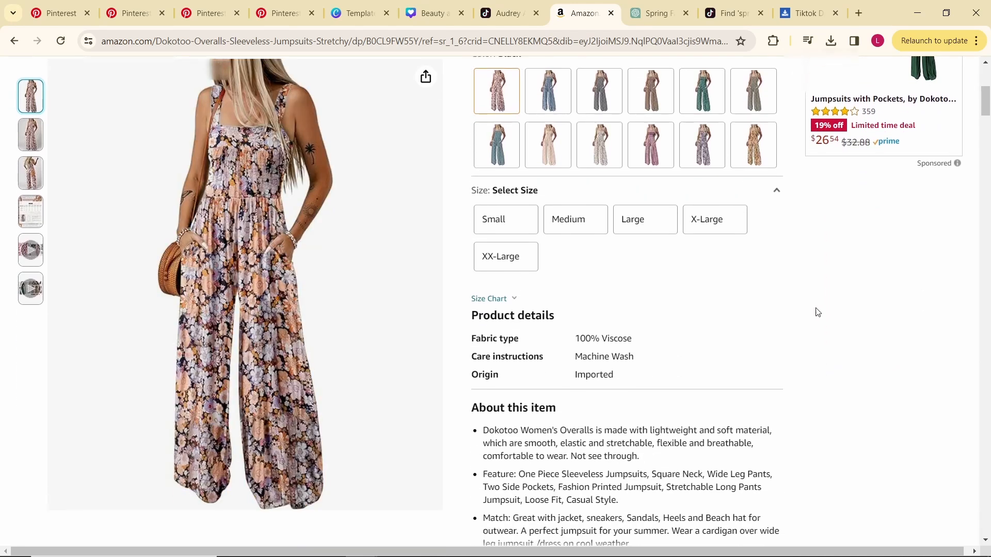
pyautogui.scroll(4, 817, 312)
pyautogui.click(13, 41)
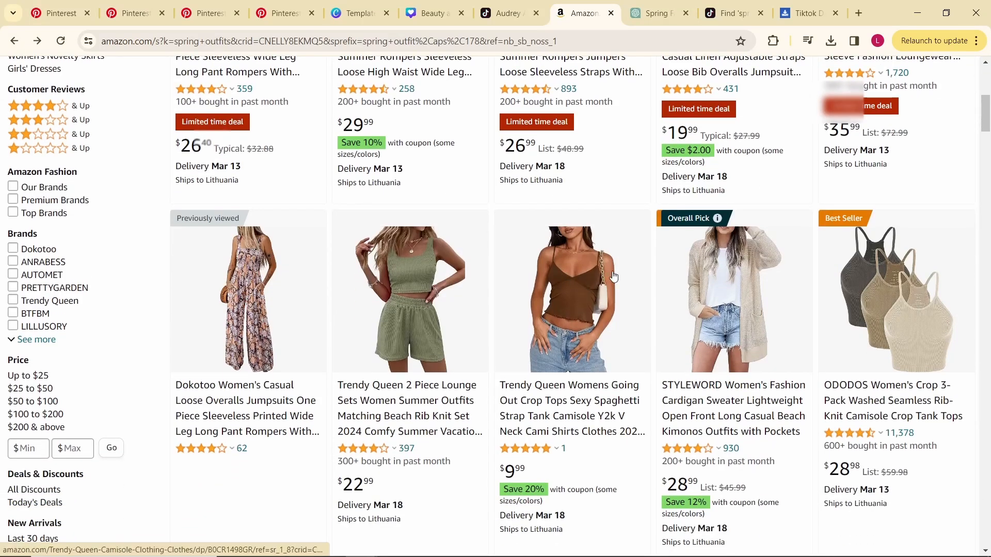
pyautogui.scroll(-10, 880, 292)
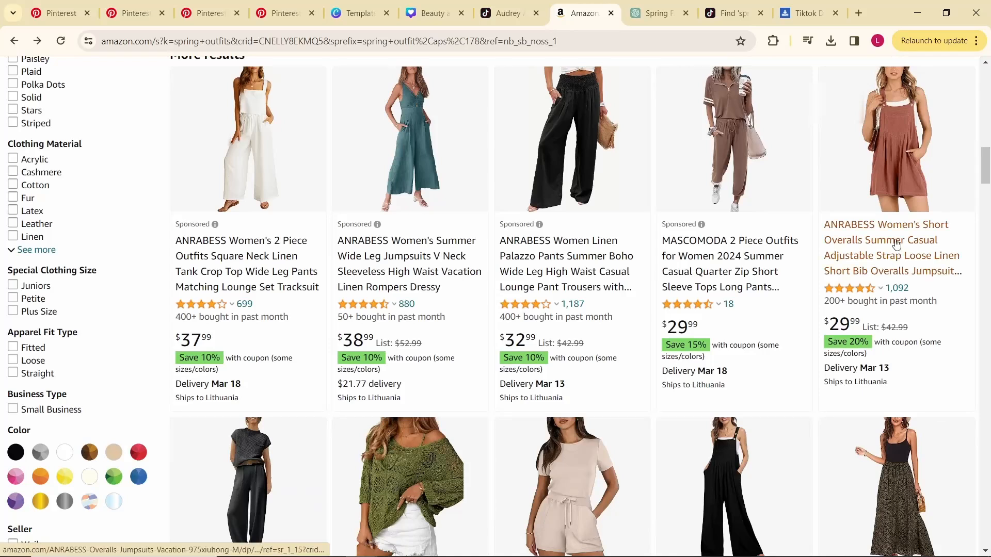
pyautogui.scroll(-8, 227, 256)
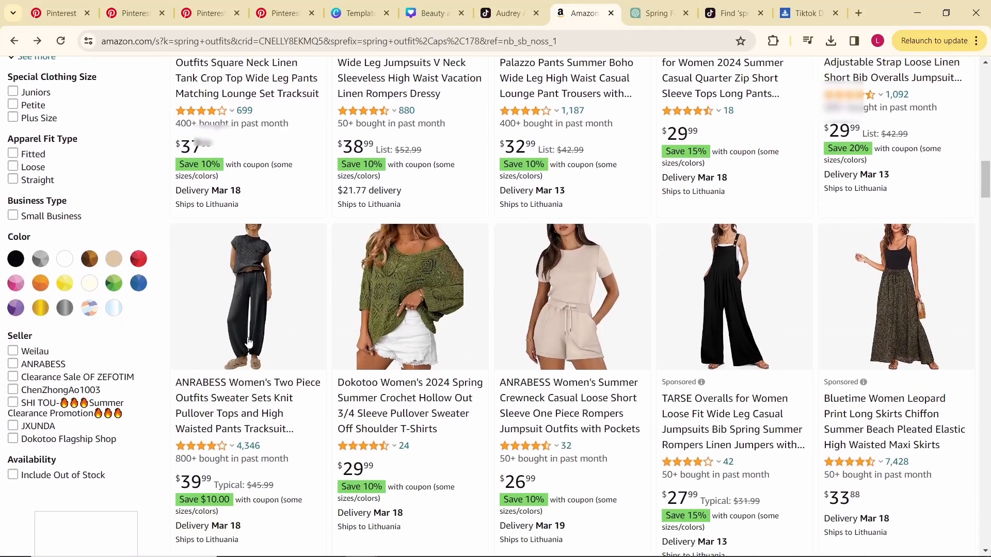
pyautogui.scroll(6, 253, 343)
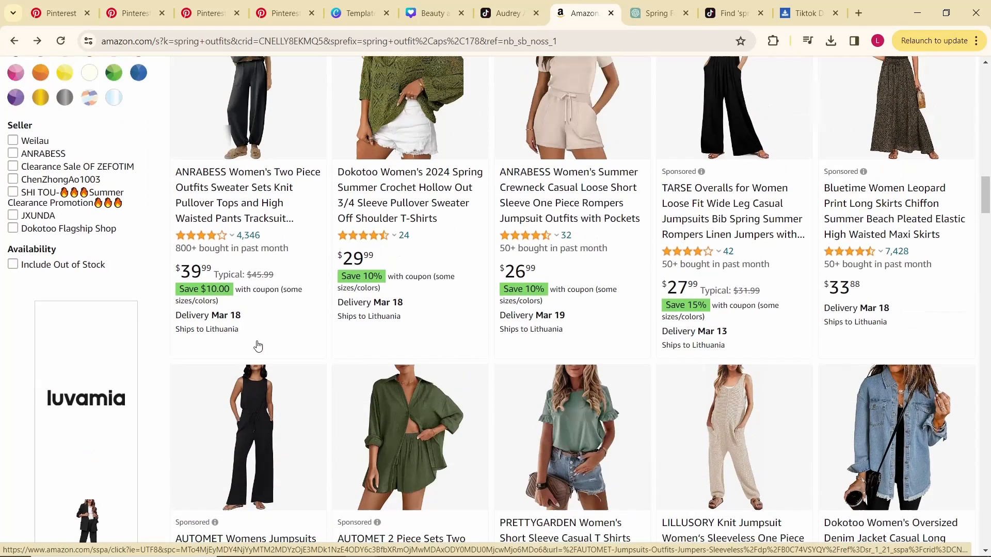
pyautogui.scroll(7, 258, 344)
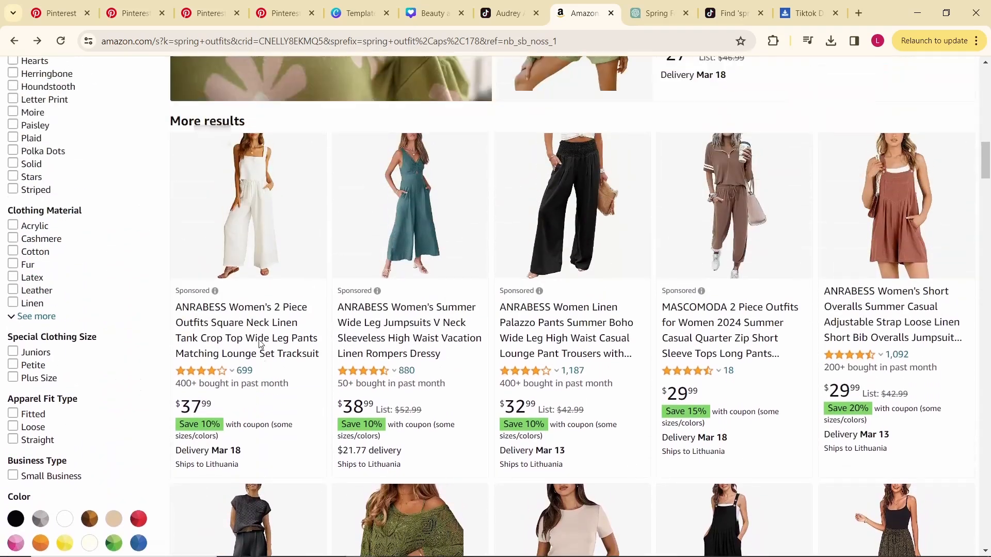
pyautogui.scroll(12, 259, 340)
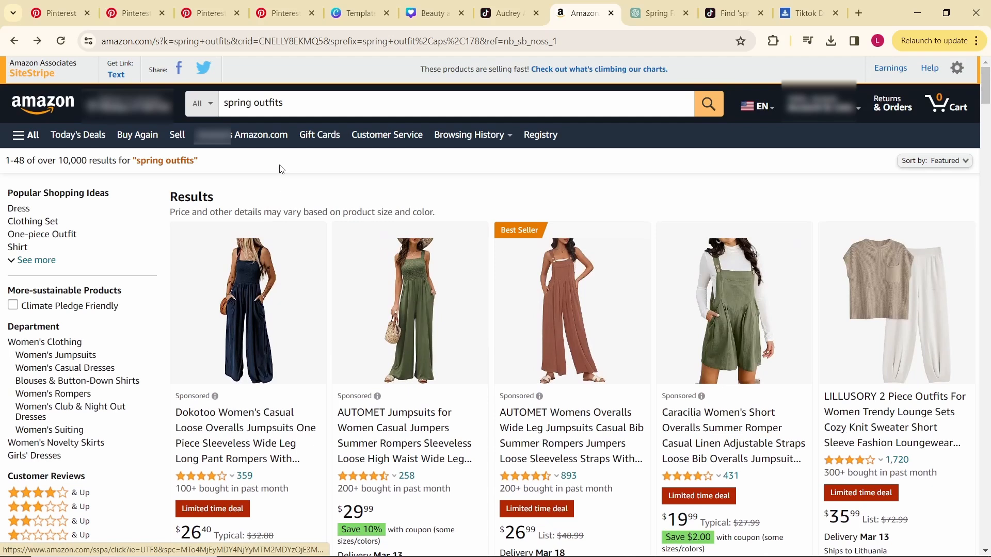
pyautogui.click(273, 19)
pyautogui.click(656, 434)
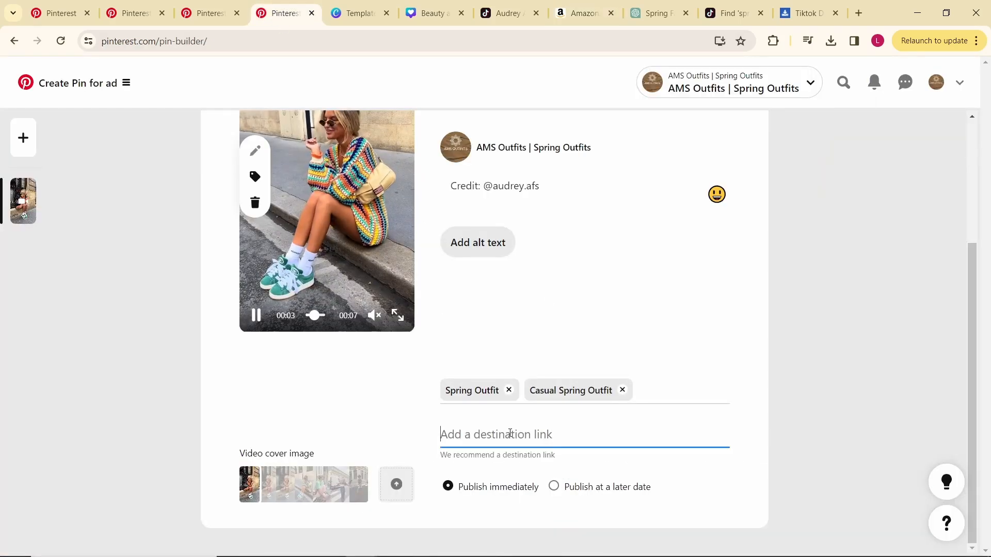
pyautogui.hotkey('ctrl', 'v')
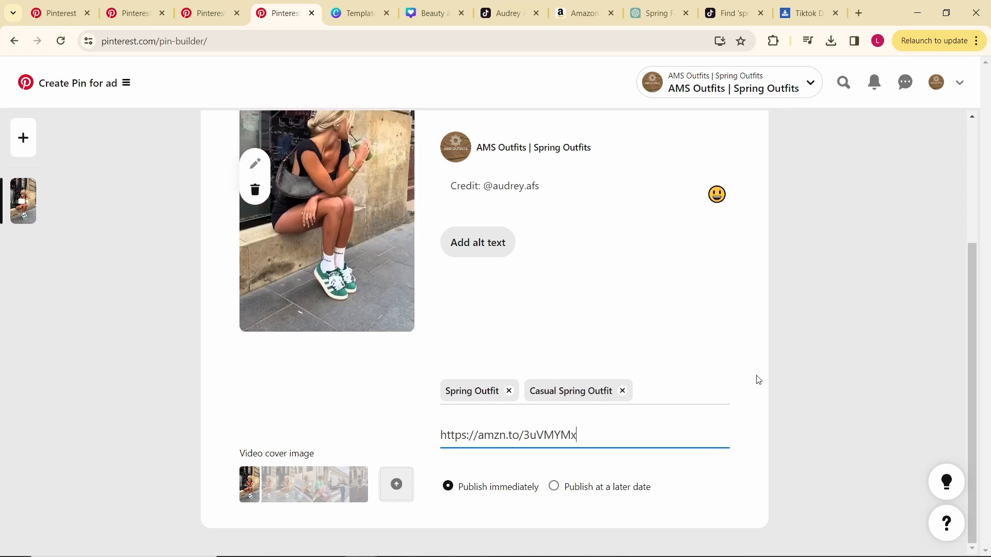
# - Create a non-secret board for the pin, trying the name "spring outfits" and shortening it to "spring outfit"
pyautogui.scroll(2, 748, 368)
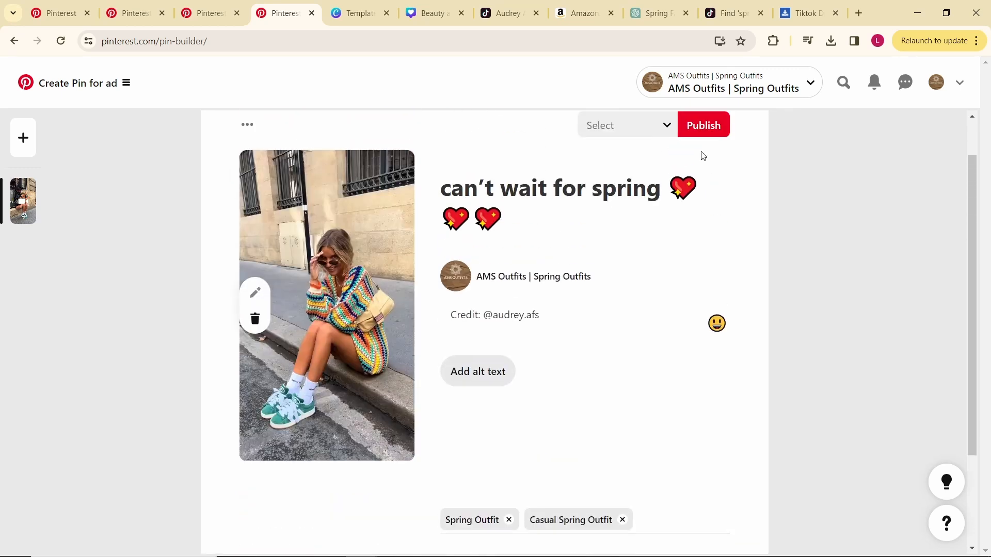
pyautogui.click(645, 127)
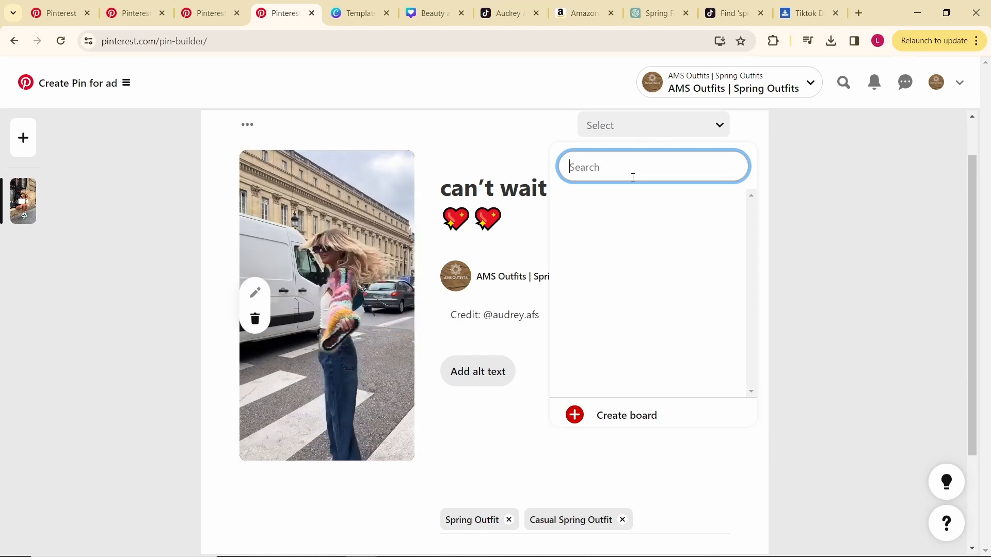
pyautogui.click(609, 414)
pyautogui.click(456, 308)
pyautogui.write('spring outfits')
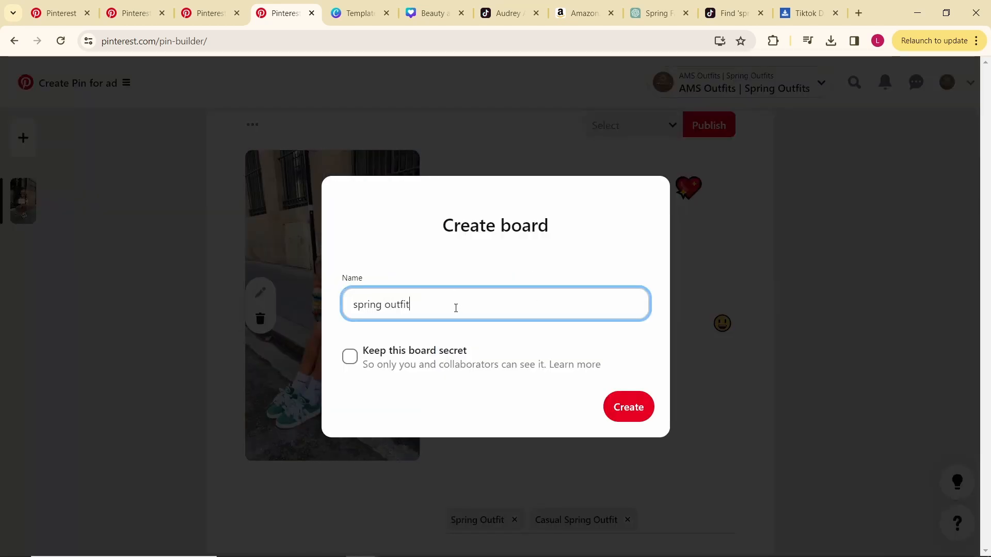
pyautogui.click(627, 403)
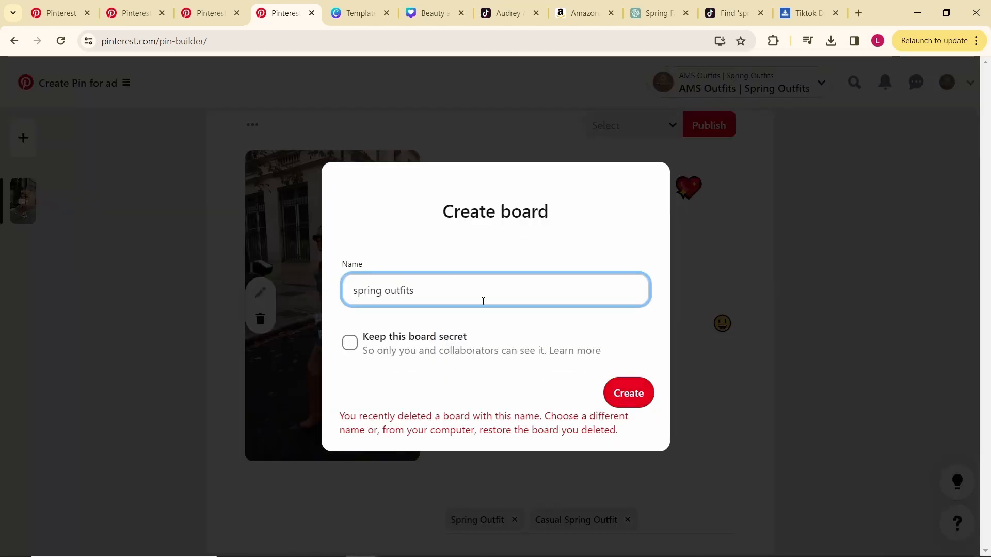
pyautogui.press('BackSpace')
pyautogui.click(568, 383)
# - Publish the spring outfit pin and open its page to check the video, title, credit and Amazon link
pyautogui.click(710, 127)
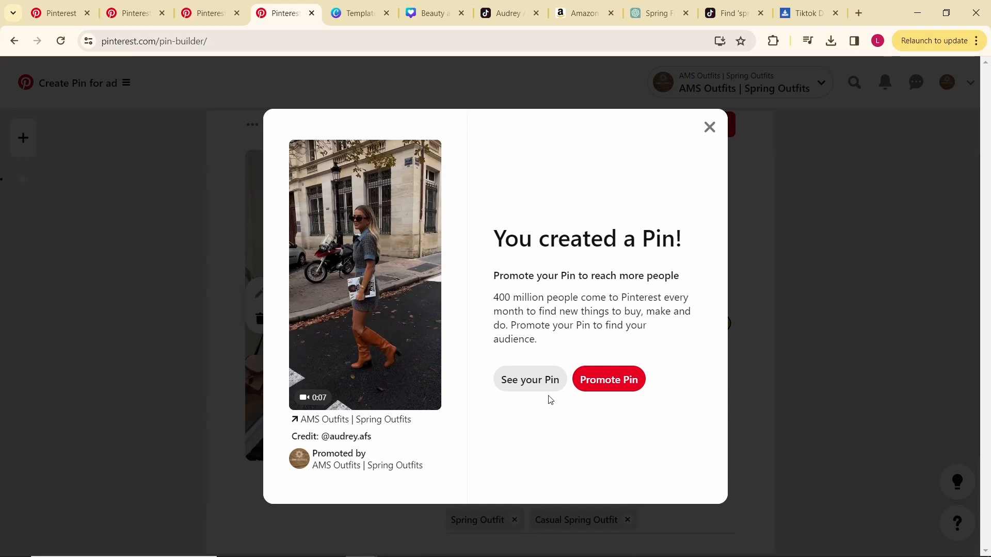
pyautogui.click(546, 384)
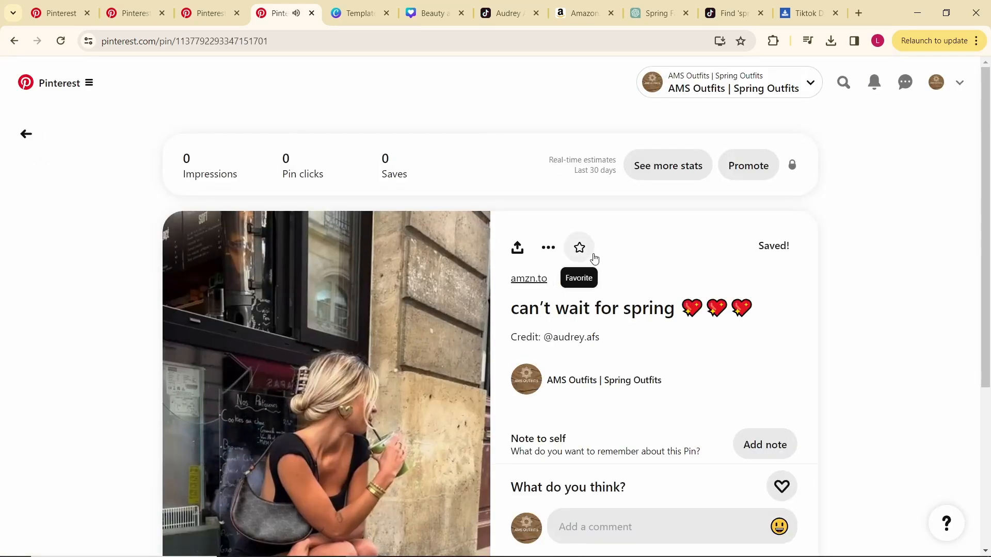
pyautogui.scroll(-2, 458, 478)
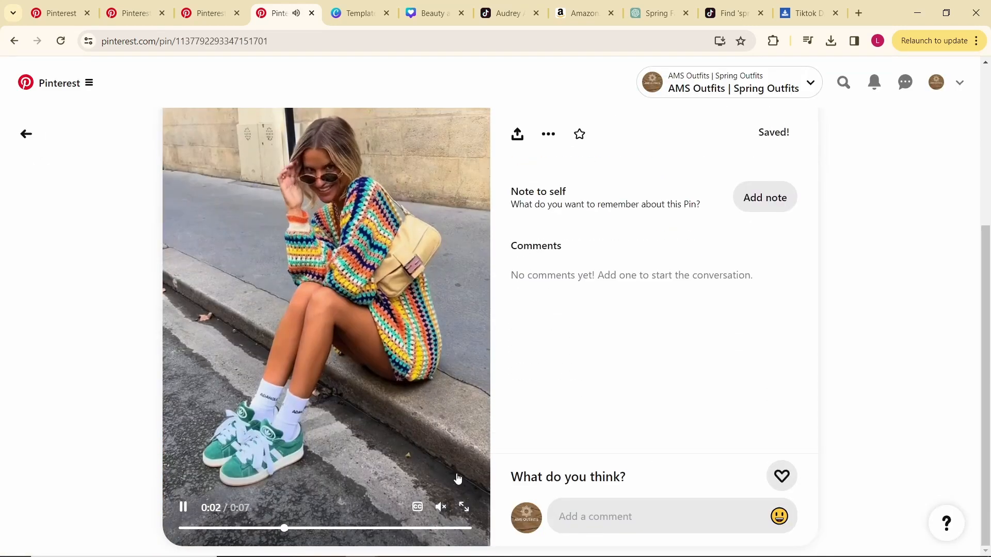
pyautogui.scroll(3, 469, 398)
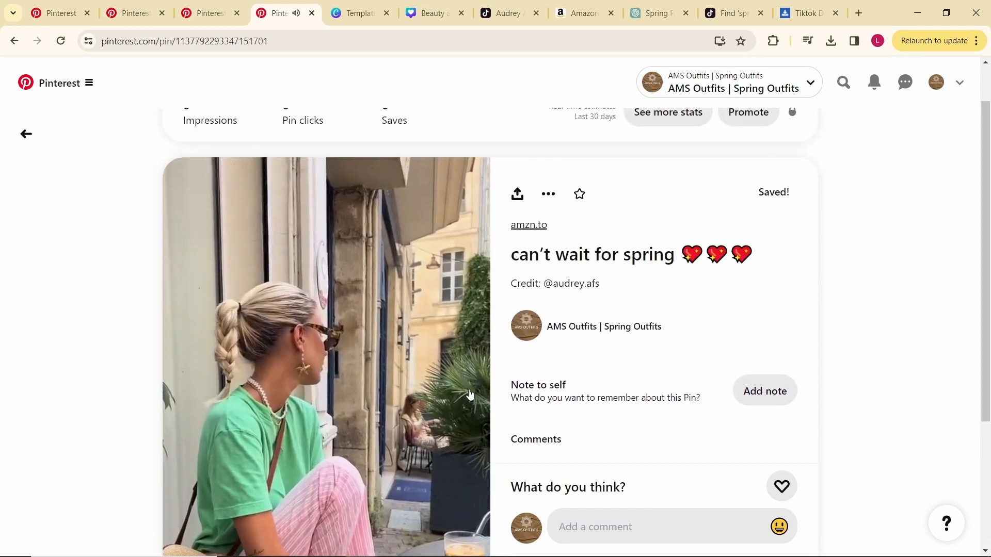
# - Look over the published pin's page and replay its outfit video
pyautogui.scroll(1, 469, 396)
pyautogui.scroll(-1, 455, 184)
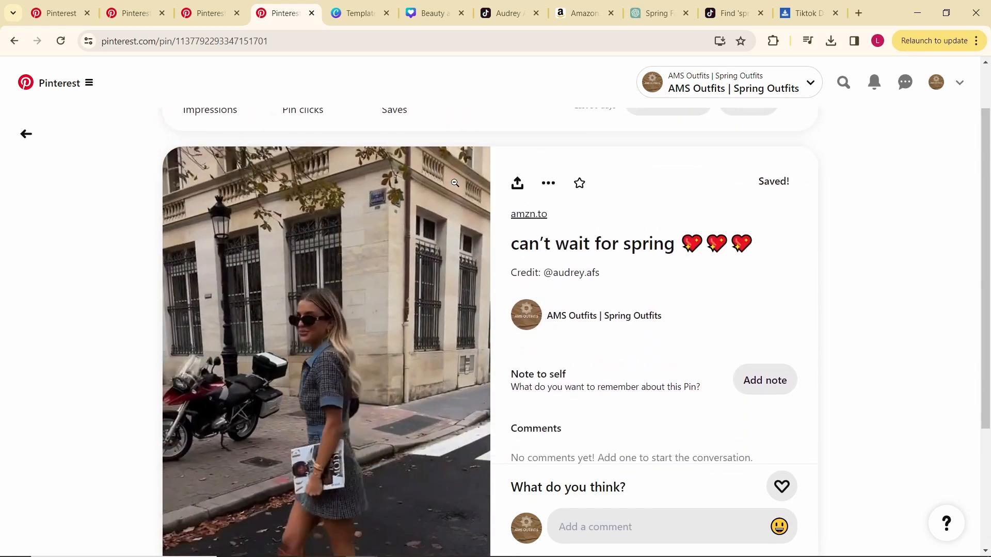
pyautogui.scroll(-3, 788, 203)
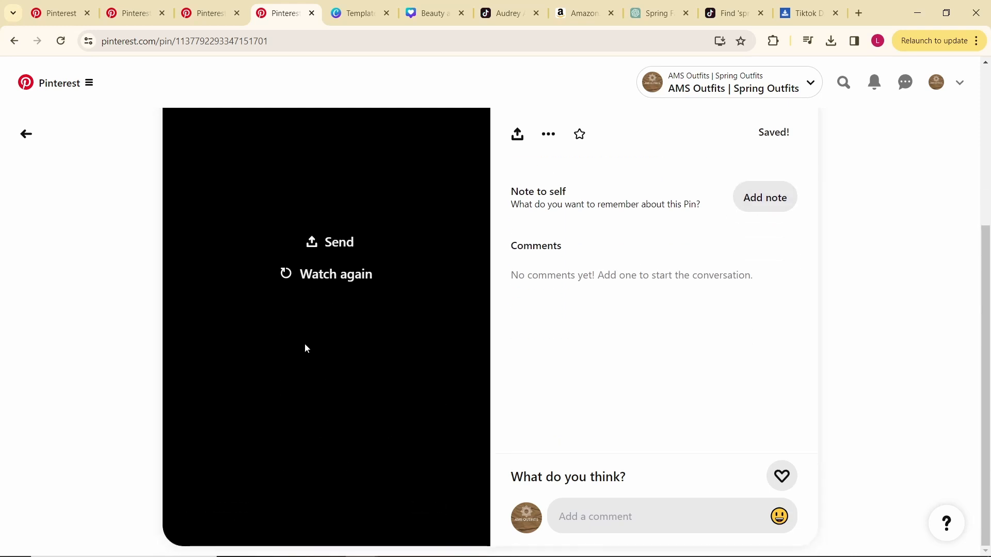
pyautogui.click(289, 266)
pyautogui.scroll(5, 522, 229)
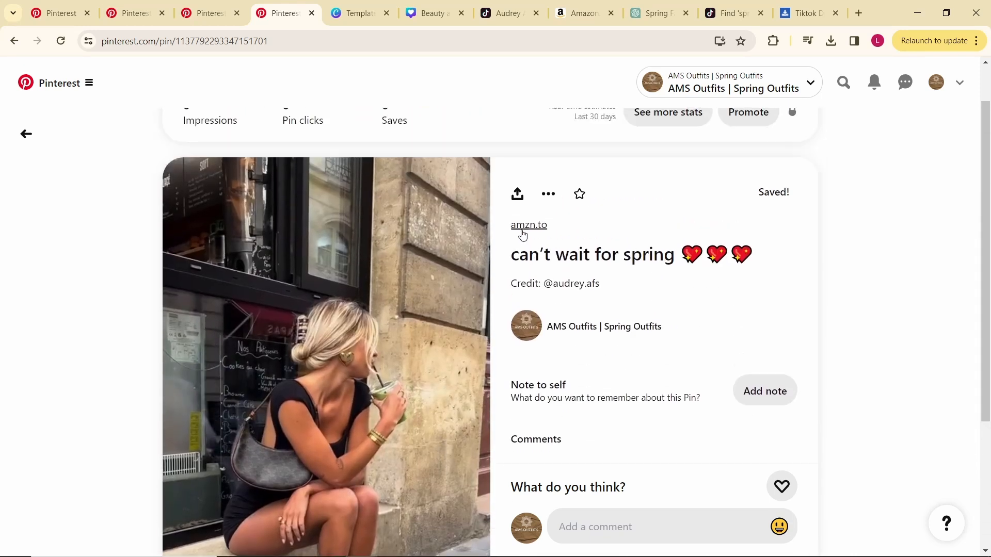
# - Test the pin's amzn.to link by viewing the Amazon jumpsuit page it opens, and return to the pin page
pyautogui.click(523, 226)
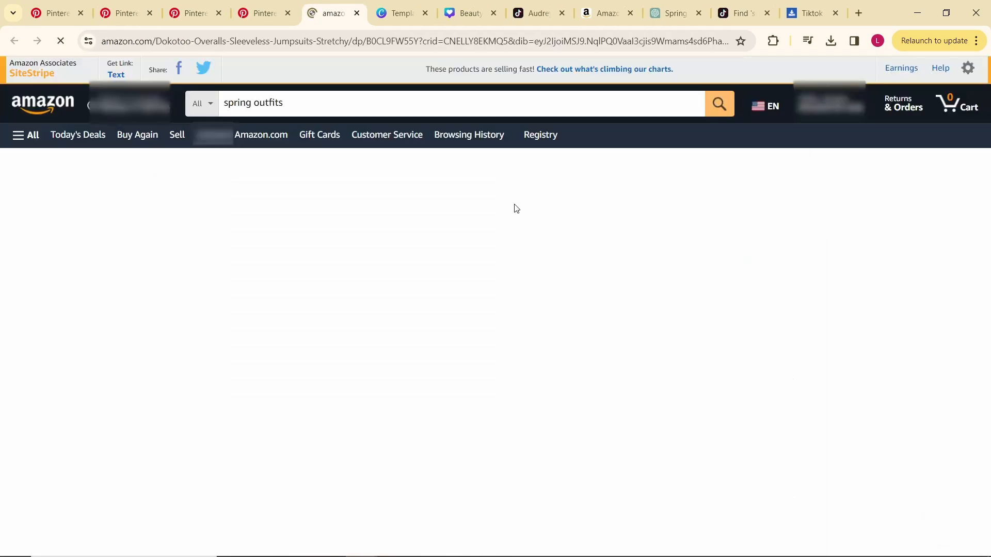
pyautogui.scroll(-2, 484, 215)
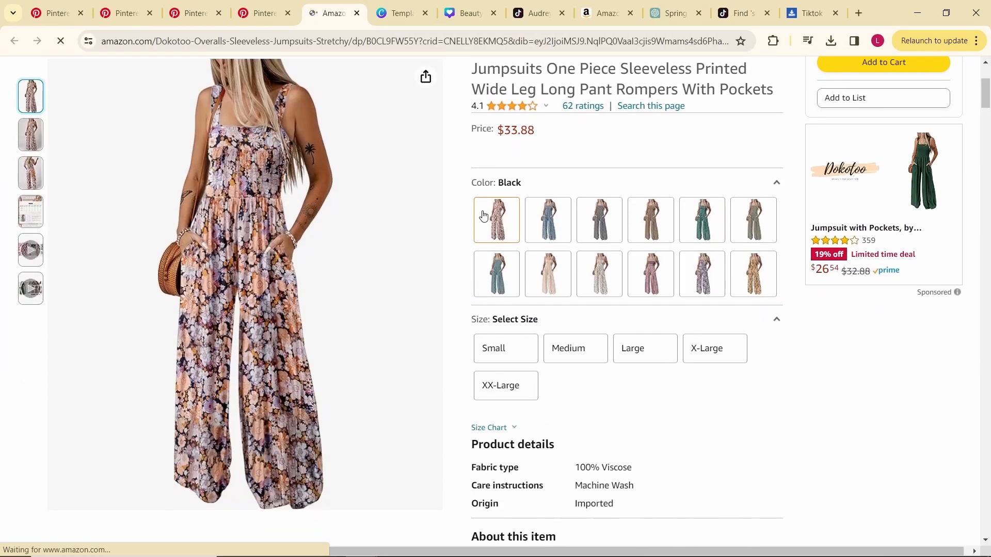
pyautogui.hotkey('ctrl', 'shift', 'Tab')
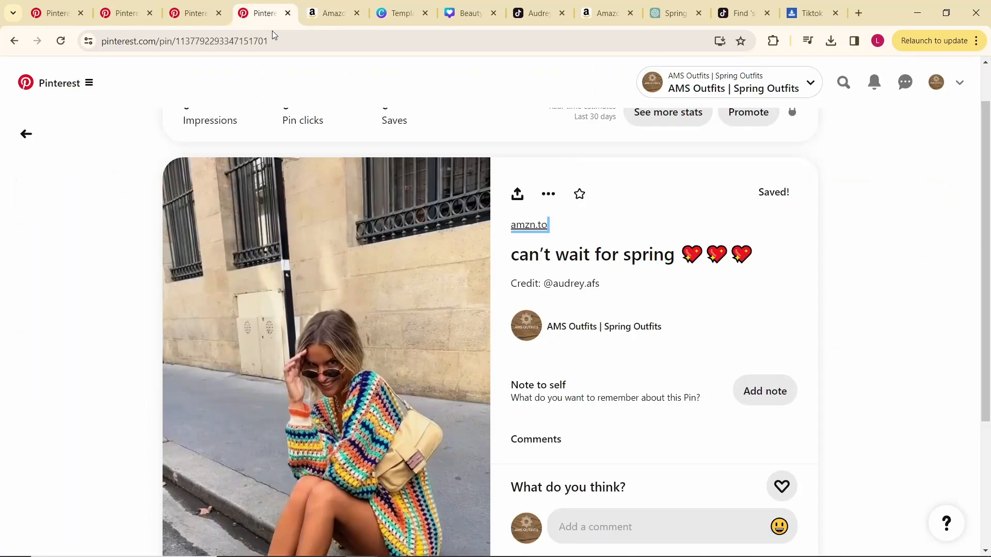
pyautogui.scroll(-3, 665, 236)
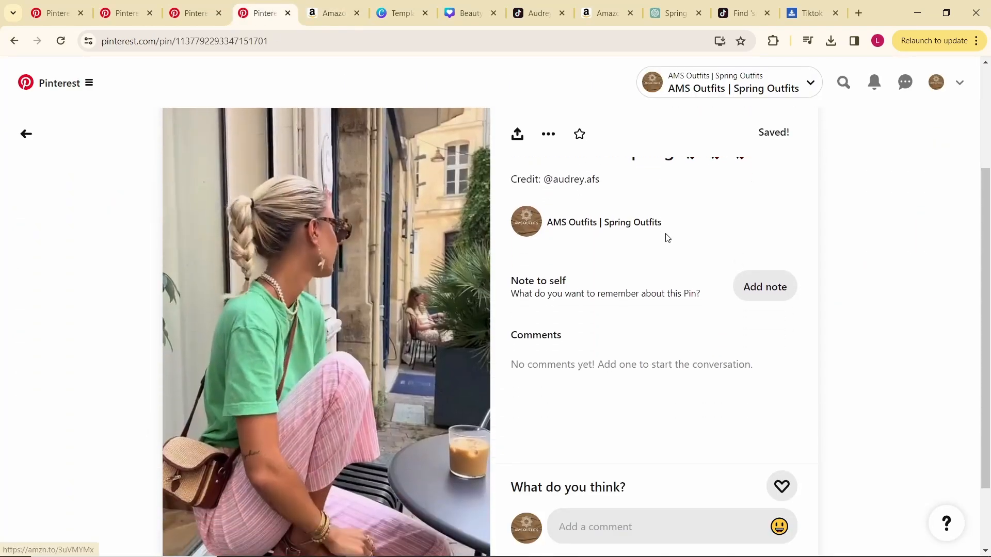
pyautogui.scroll(4, 666, 238)
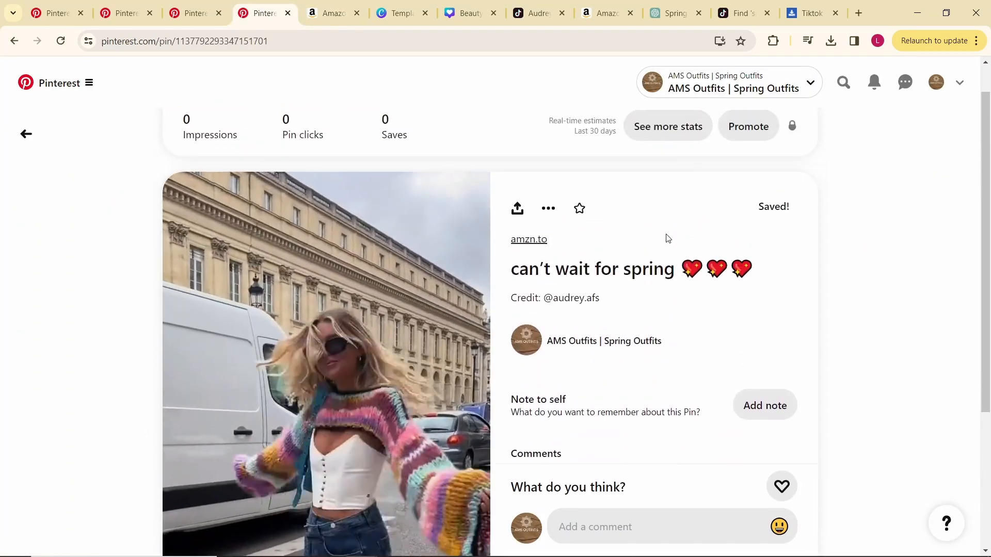
# - Open the AMS Outfits profile and look over its banner, bio and saved boards
pyautogui.click(937, 83)
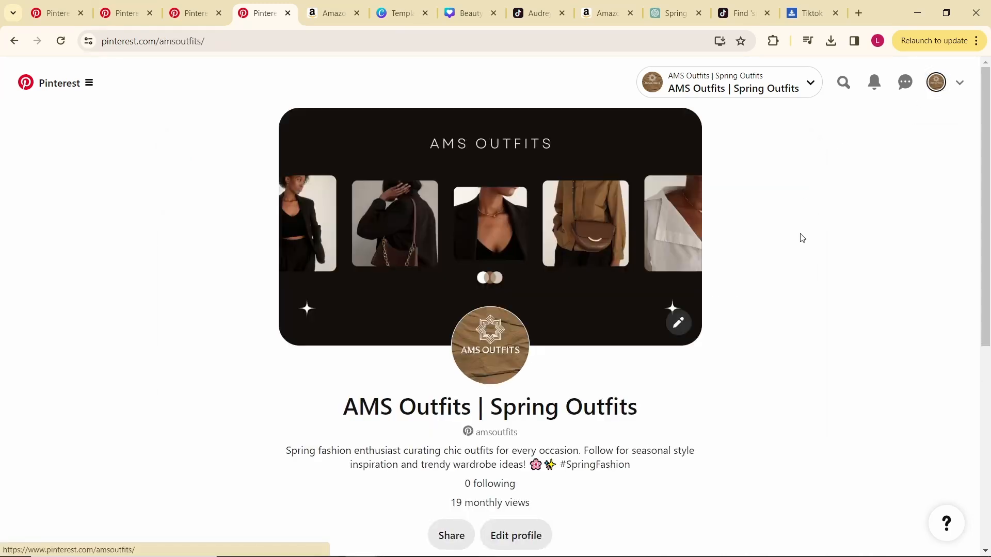
pyautogui.scroll(-6, 808, 268)
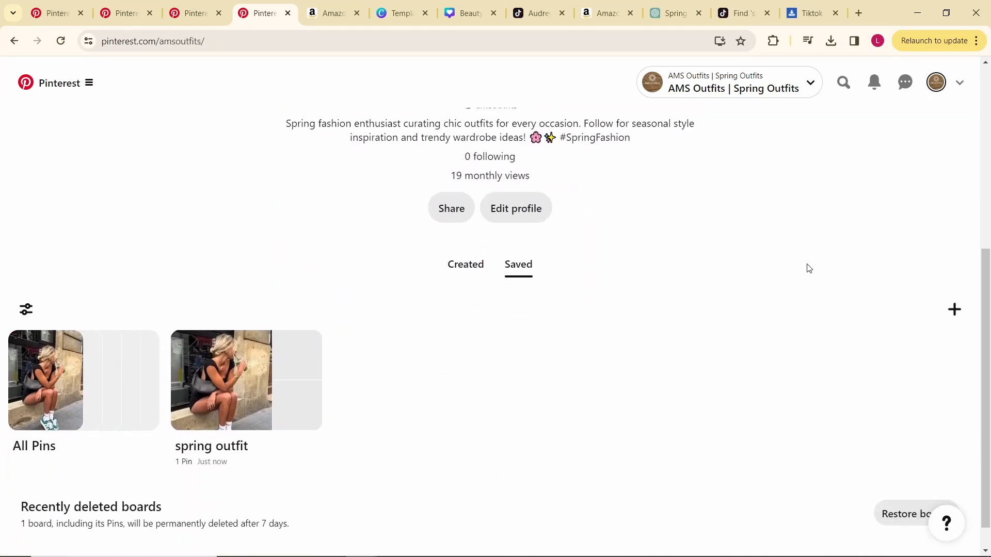
pyautogui.scroll(-1, 808, 268)
pyautogui.scroll(2, 583, 398)
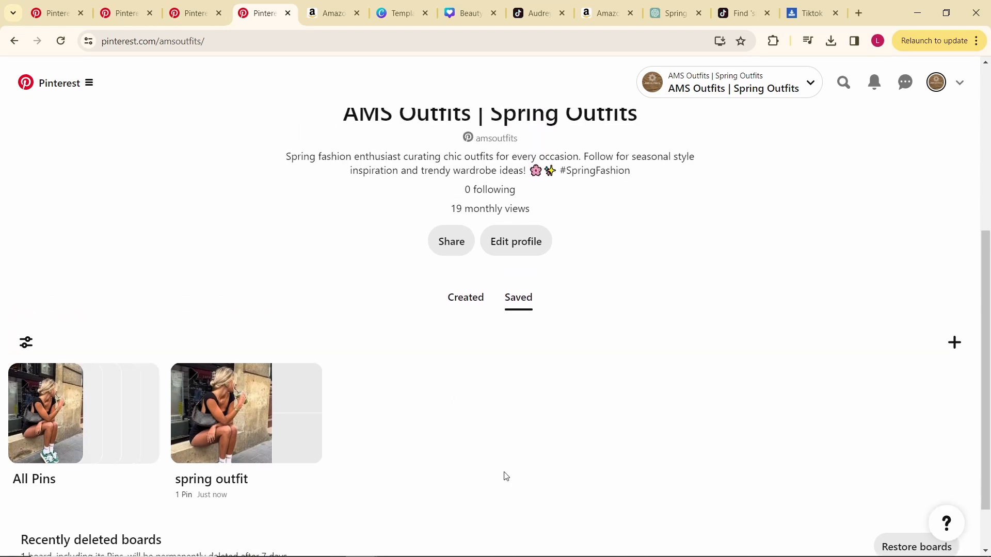
pyautogui.scroll(4, 597, 413)
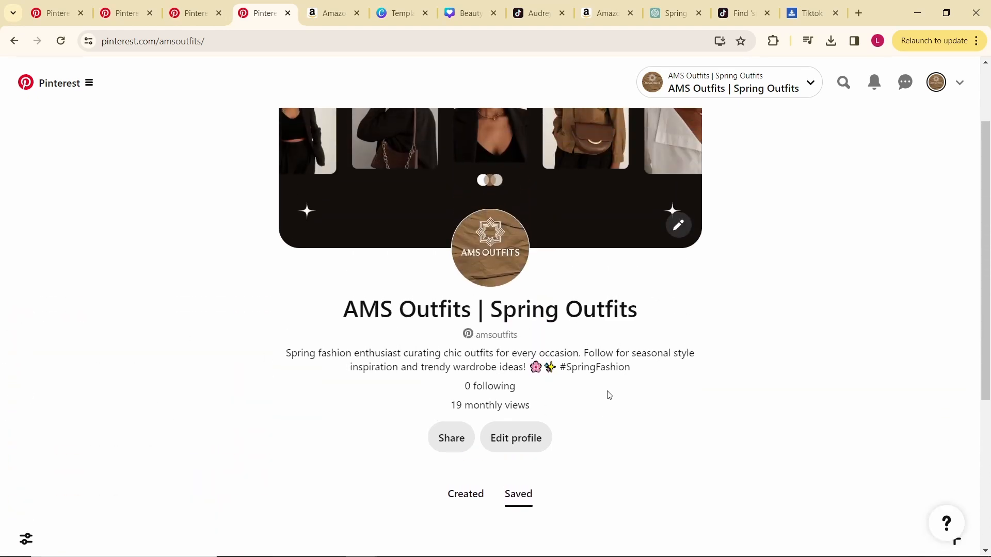
pyautogui.scroll(2, 609, 396)
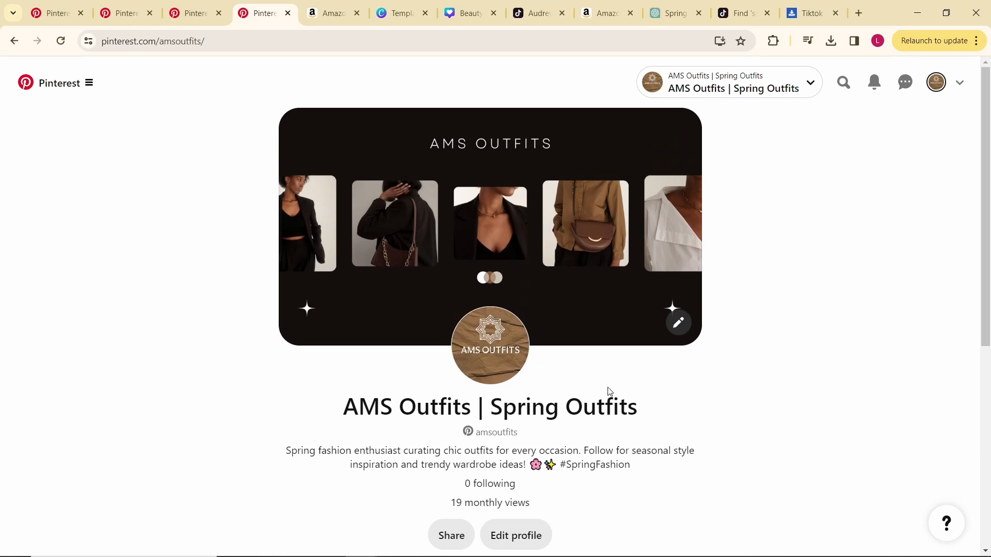
pyautogui.scroll(-6, 609, 392)
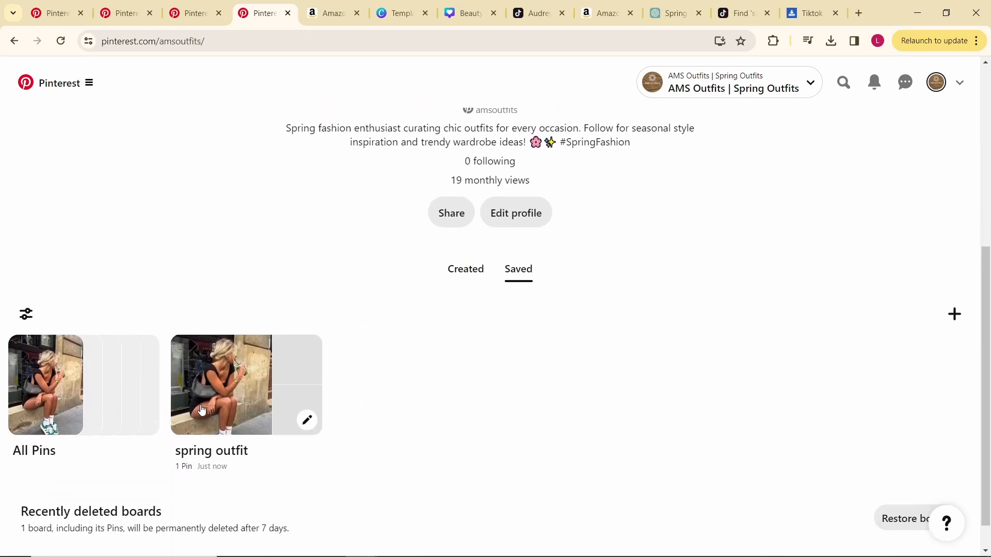
# - Open the "spring outfit" board and check the pin saved in it
pyautogui.click(201, 410)
pyautogui.scroll(-3, 526, 310)
pyautogui.scroll(3, 443, 309)
pyautogui.scroll(-4, 432, 317)
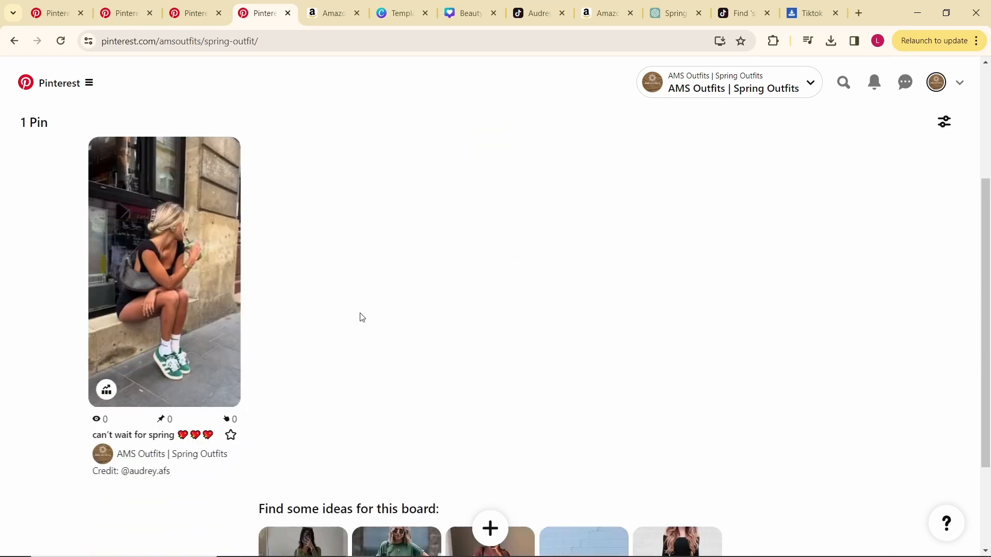